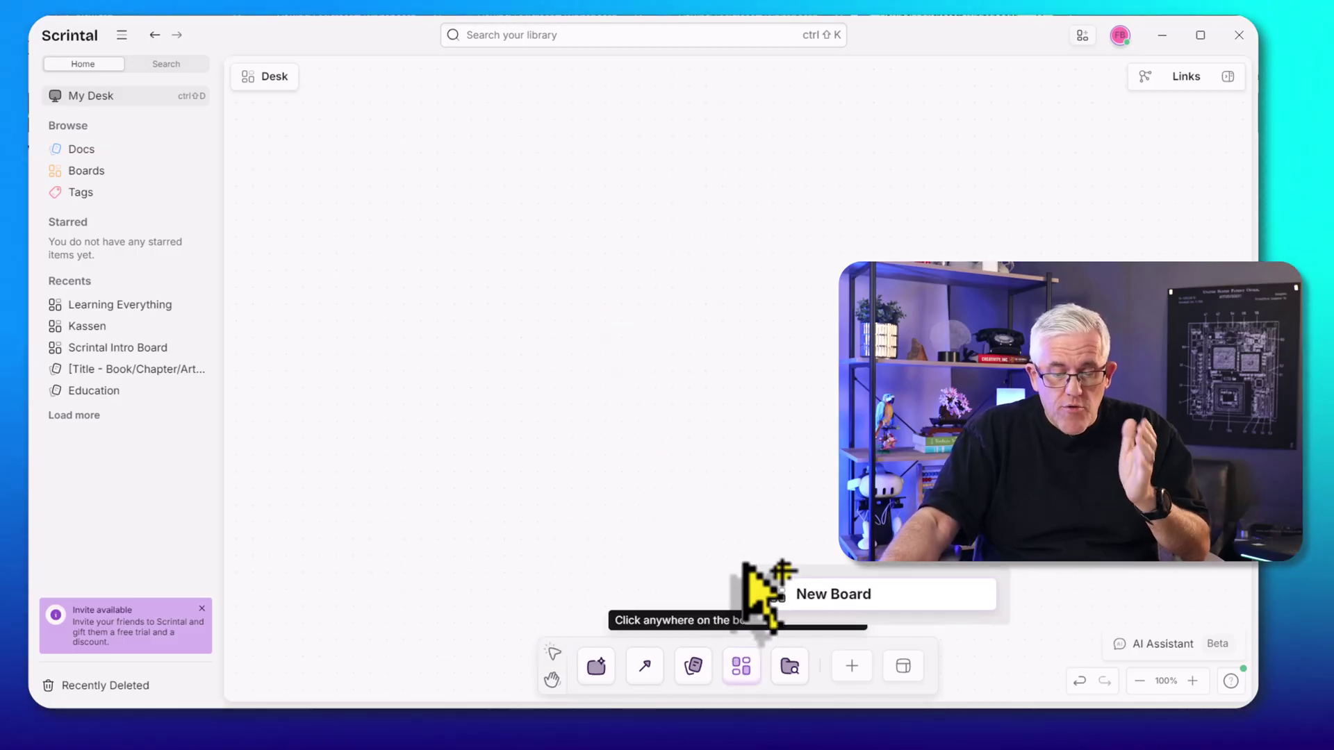
Create a new board on the desk and rename it Kassen
{"action": "left_click", "coordinate": [556, 271]}
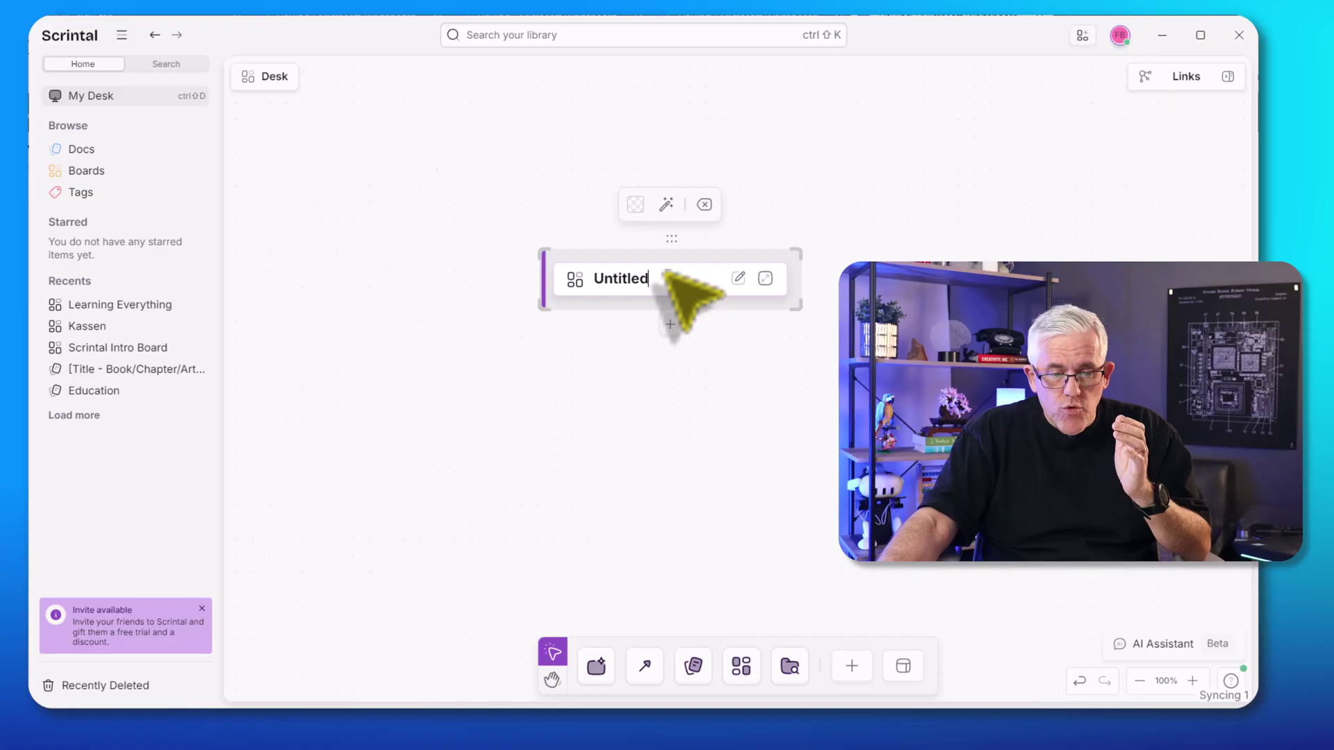
{"action": "double_click", "coordinate": [657, 279]}
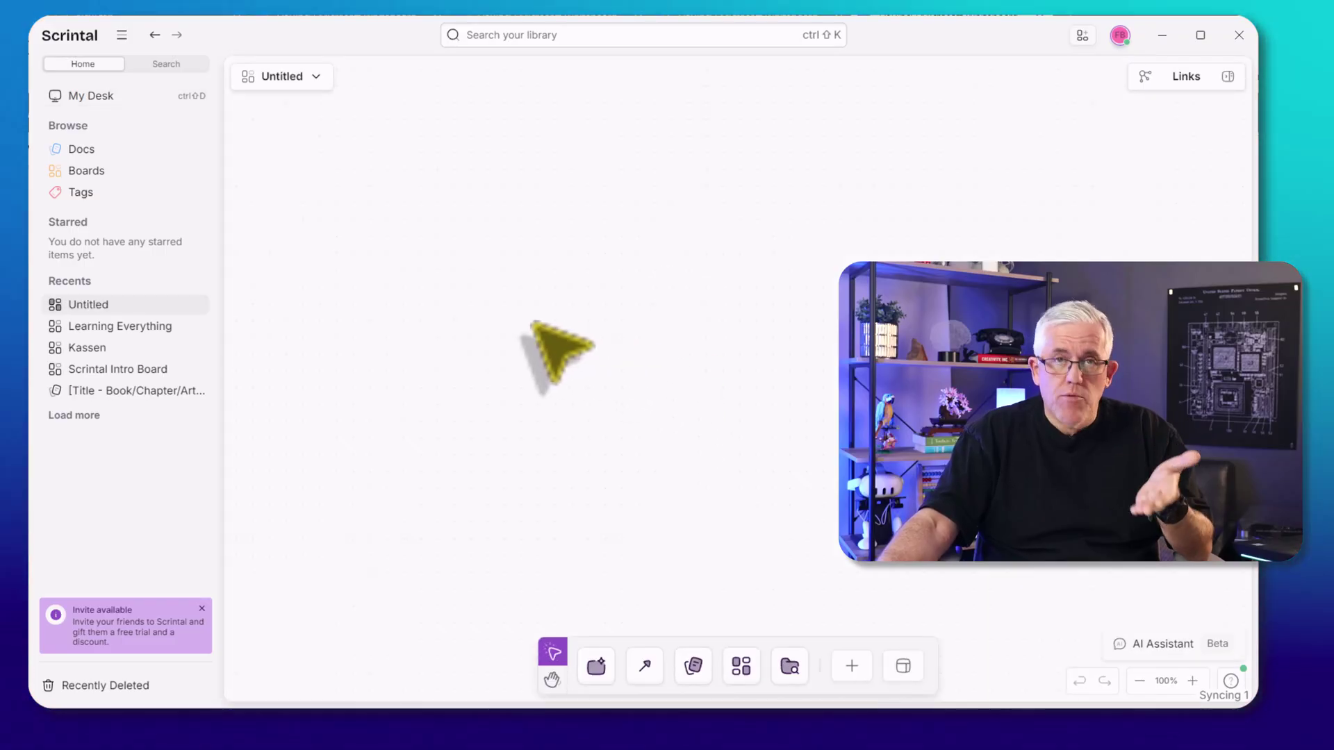
{"action": "left_click", "coordinate": [306, 80]}
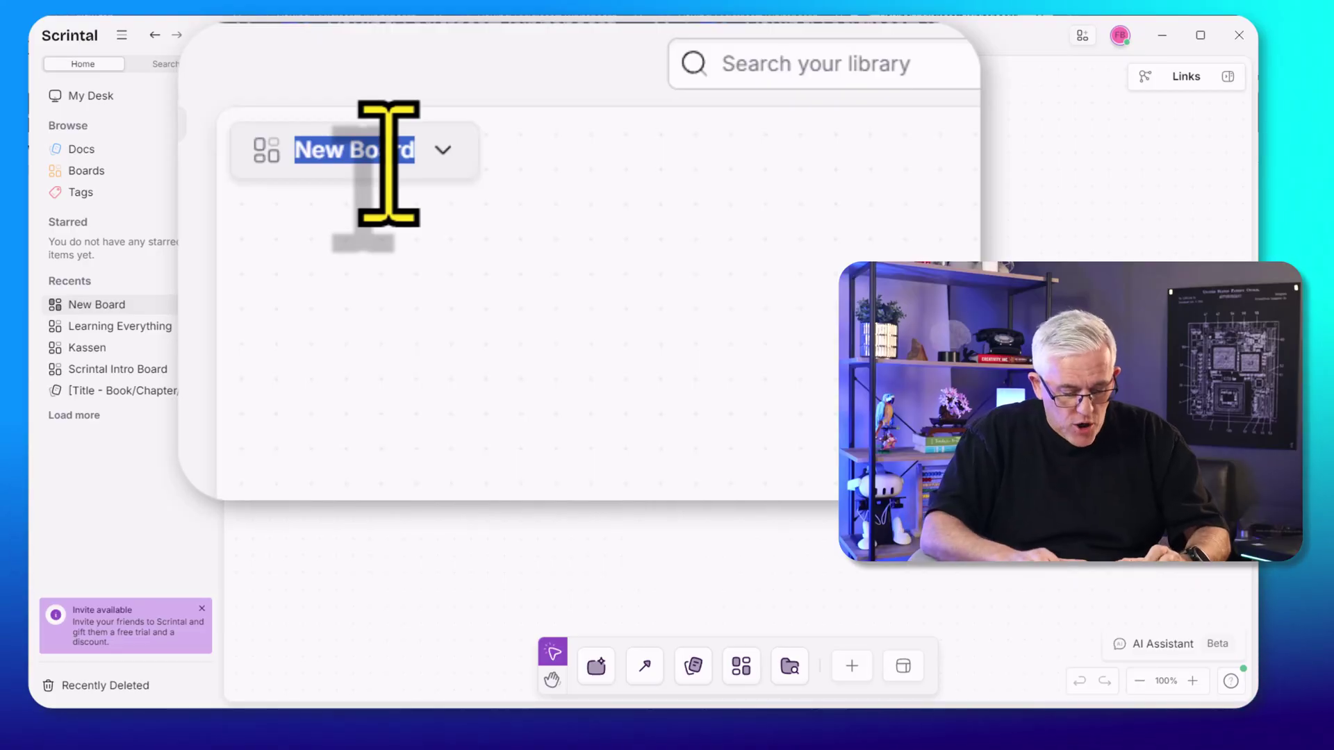
{"action": "type", "text": "Kasse"}
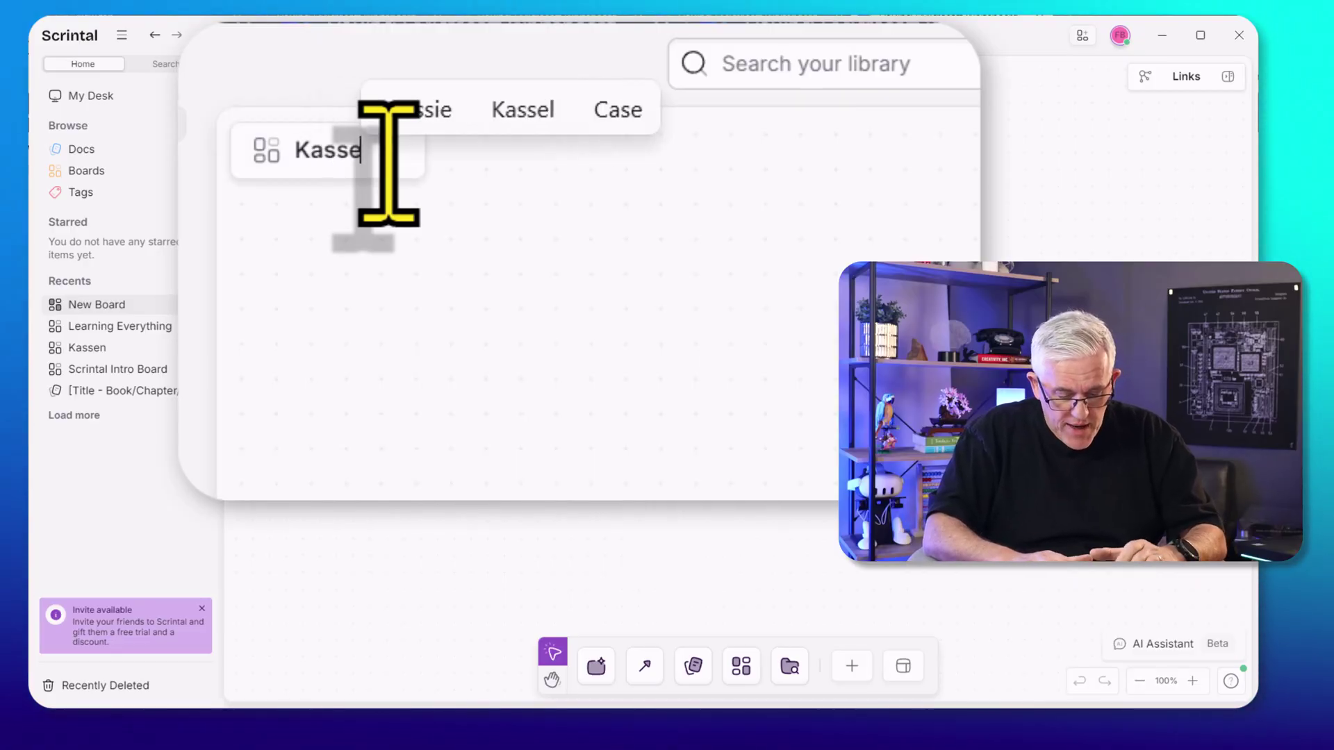
{"action": "type", "text": "n"}
{"action": "key", "text": "Return"}
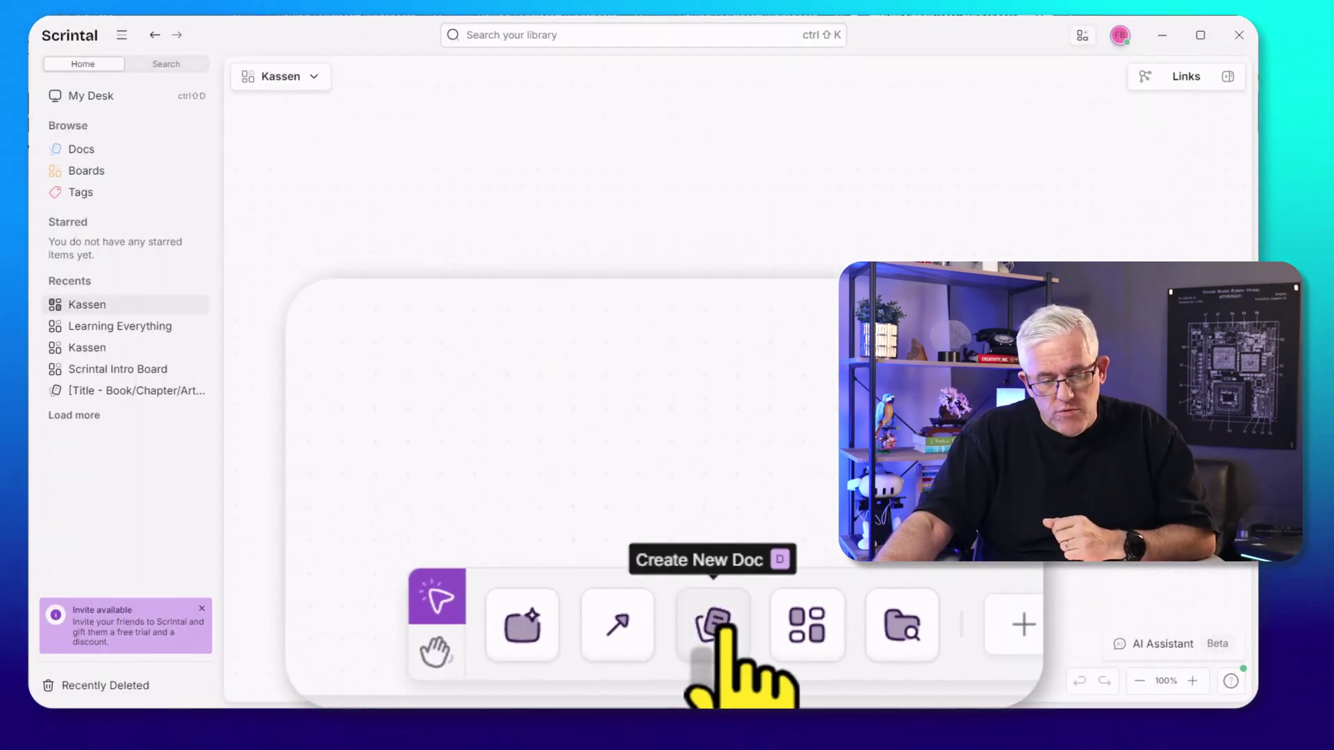
Add a new doc to the board titled 'DaVinci Inspiration'
{"action": "left_click", "coordinate": [713, 624]}
{"action": "left_click", "coordinate": [605, 243]}
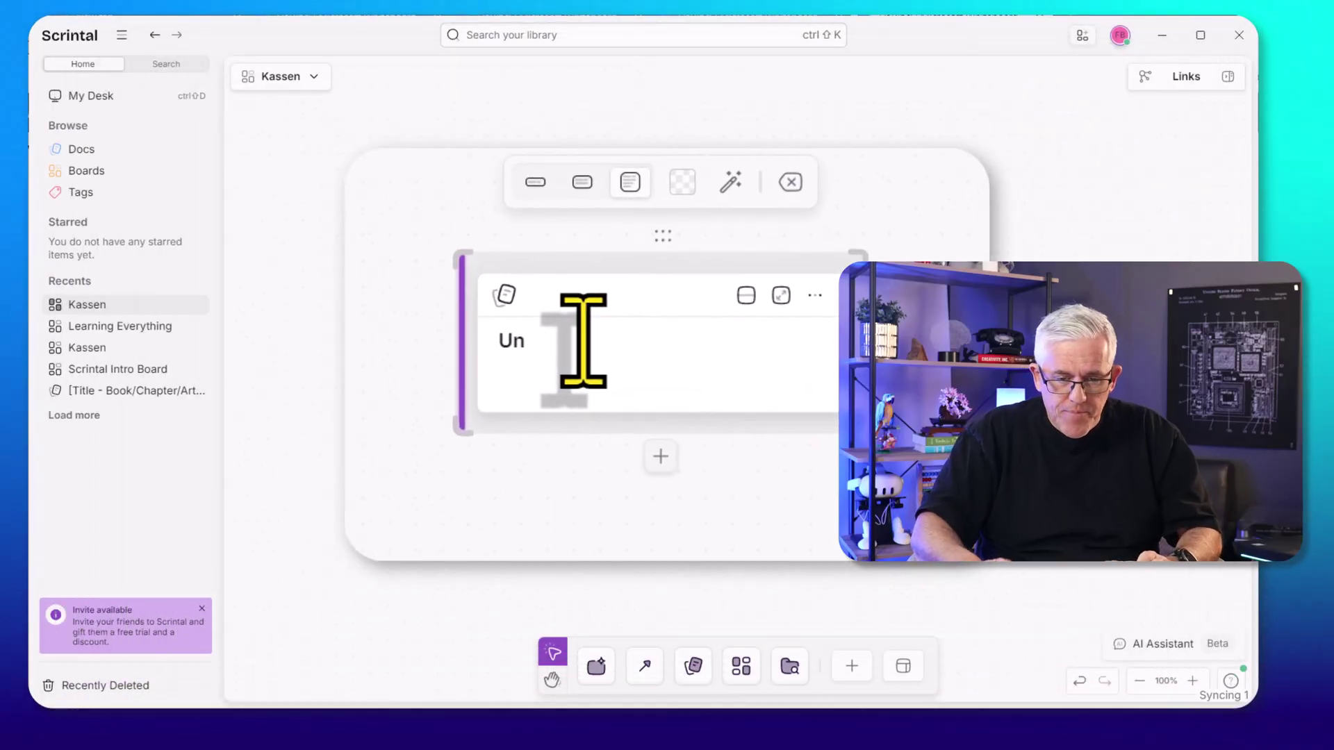
{"action": "type", "text": "Da"}
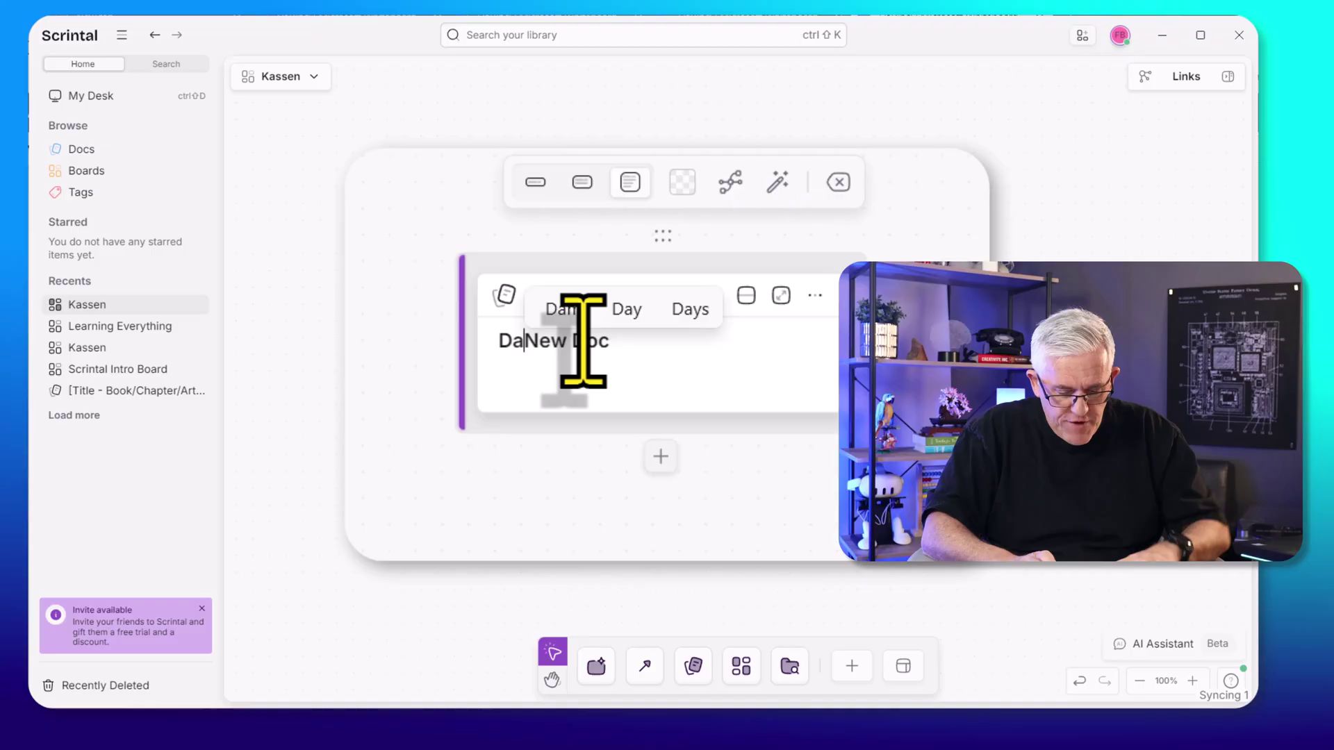
{"action": "type", "text": "Vinc"}
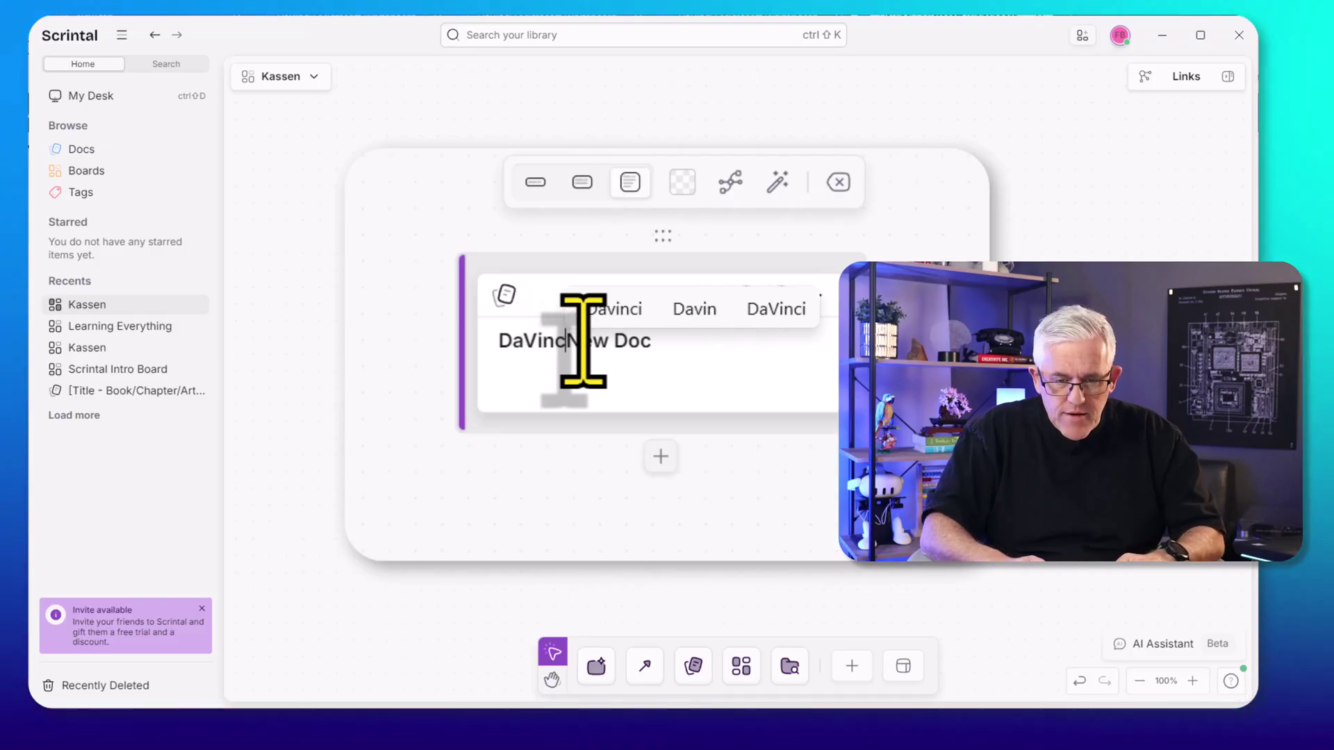
{"action": "type", "text": "i Insp"}
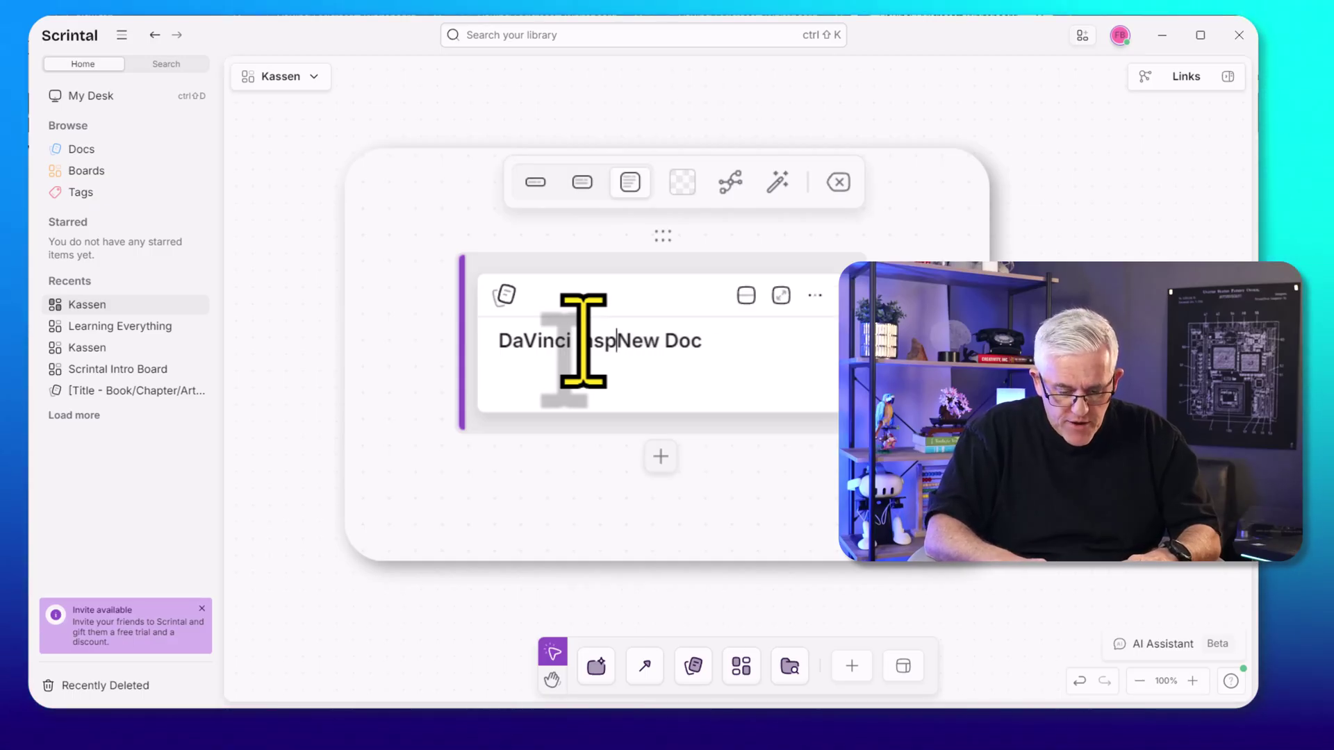
{"action": "type", "text": "iration"}
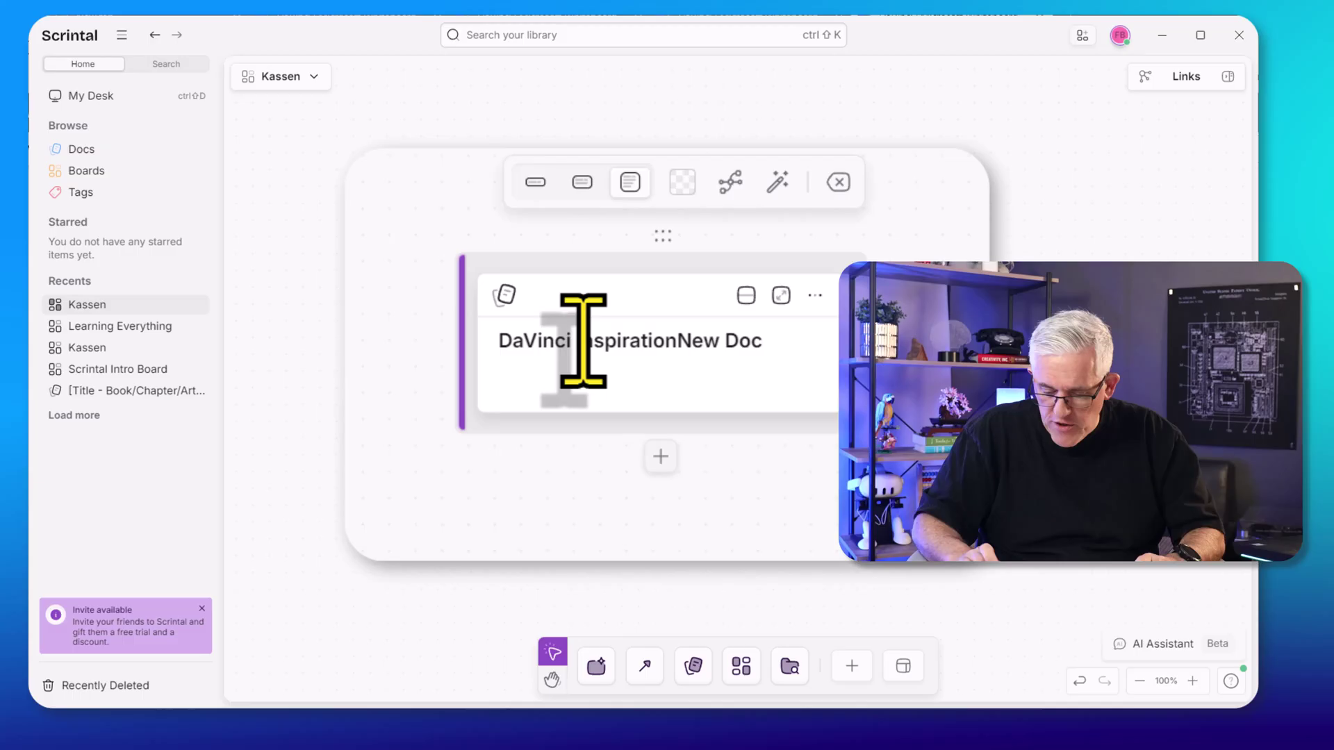
{"action": "key", "text": "shift+Right"}
{"action": "key", "text": "shift+Right"}
{"action": "key", "text": "shift+Right"}
{"action": "key", "text": "shift+Right"}
{"action": "key", "text": "Delete"}
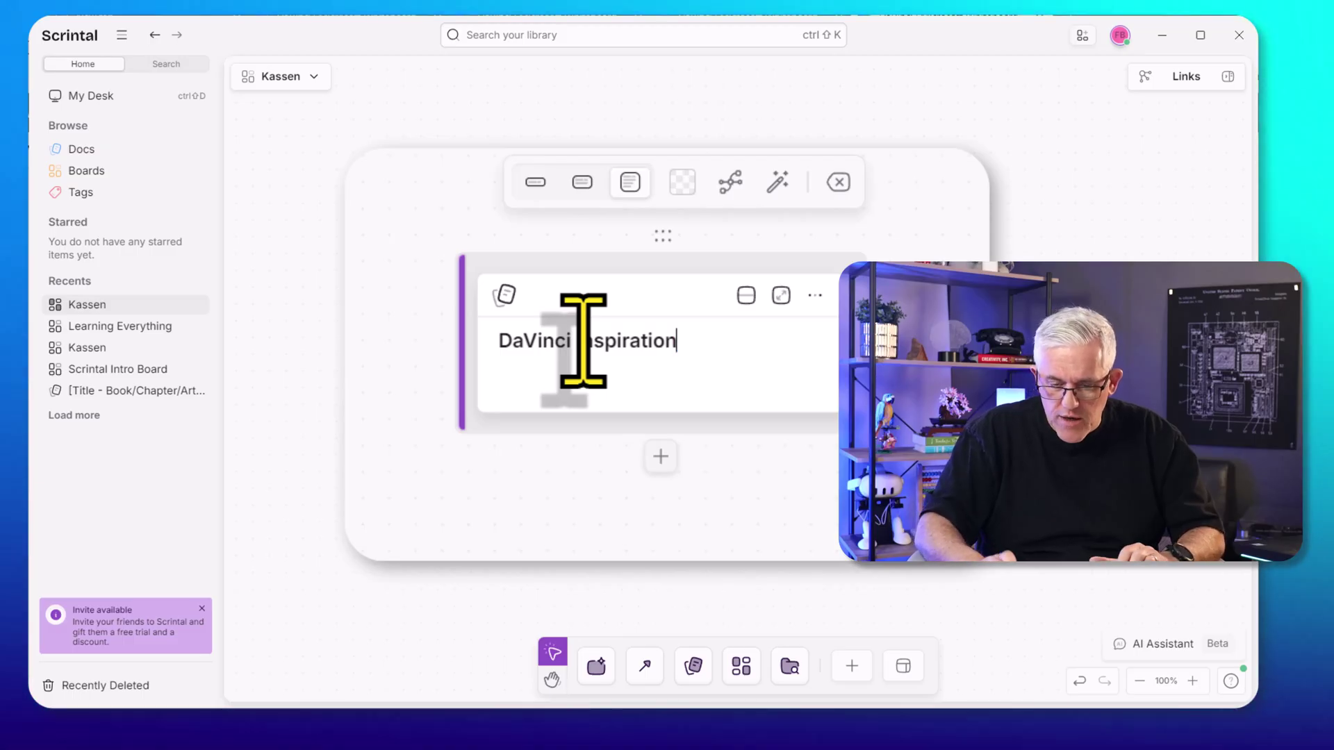
{"action": "key", "text": "Escape"}
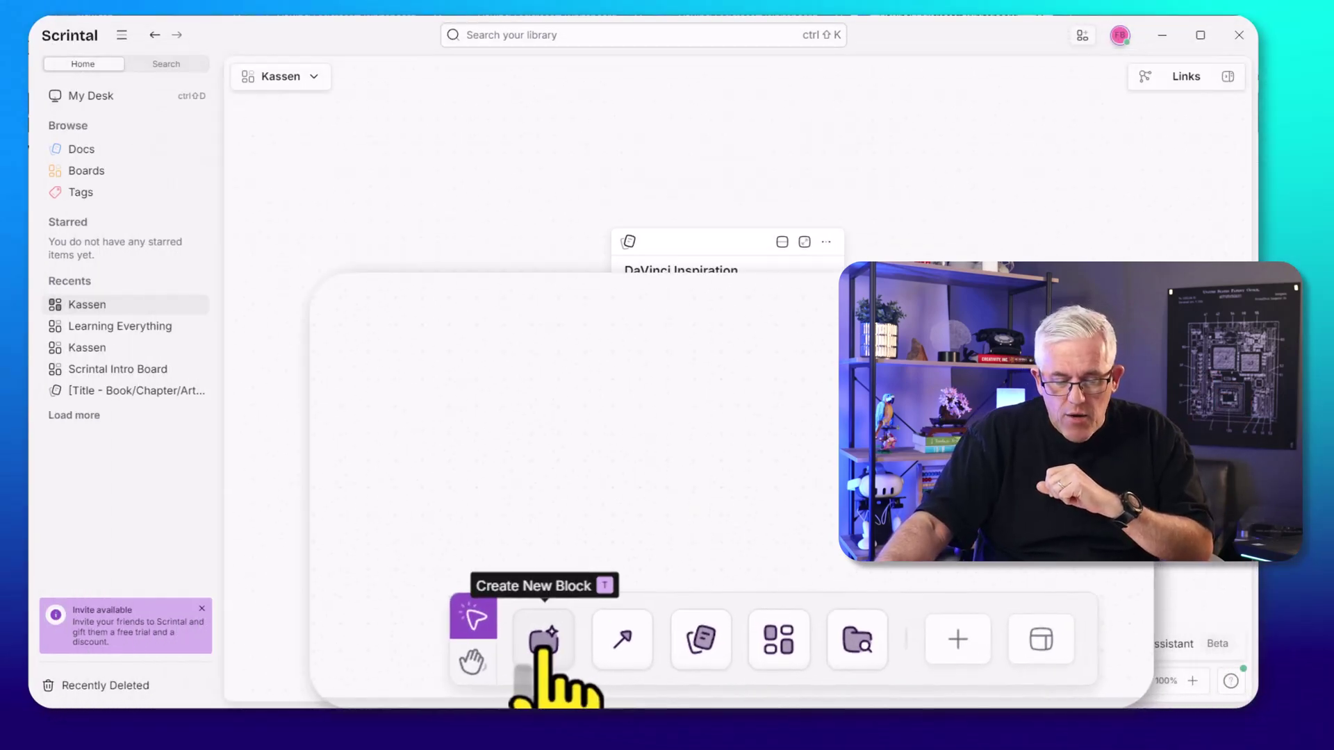
Drop a text block into the DaVinci Inspiration doc and type 'DaVinci was Cool'
{"action": "left_click", "coordinate": [592, 664]}
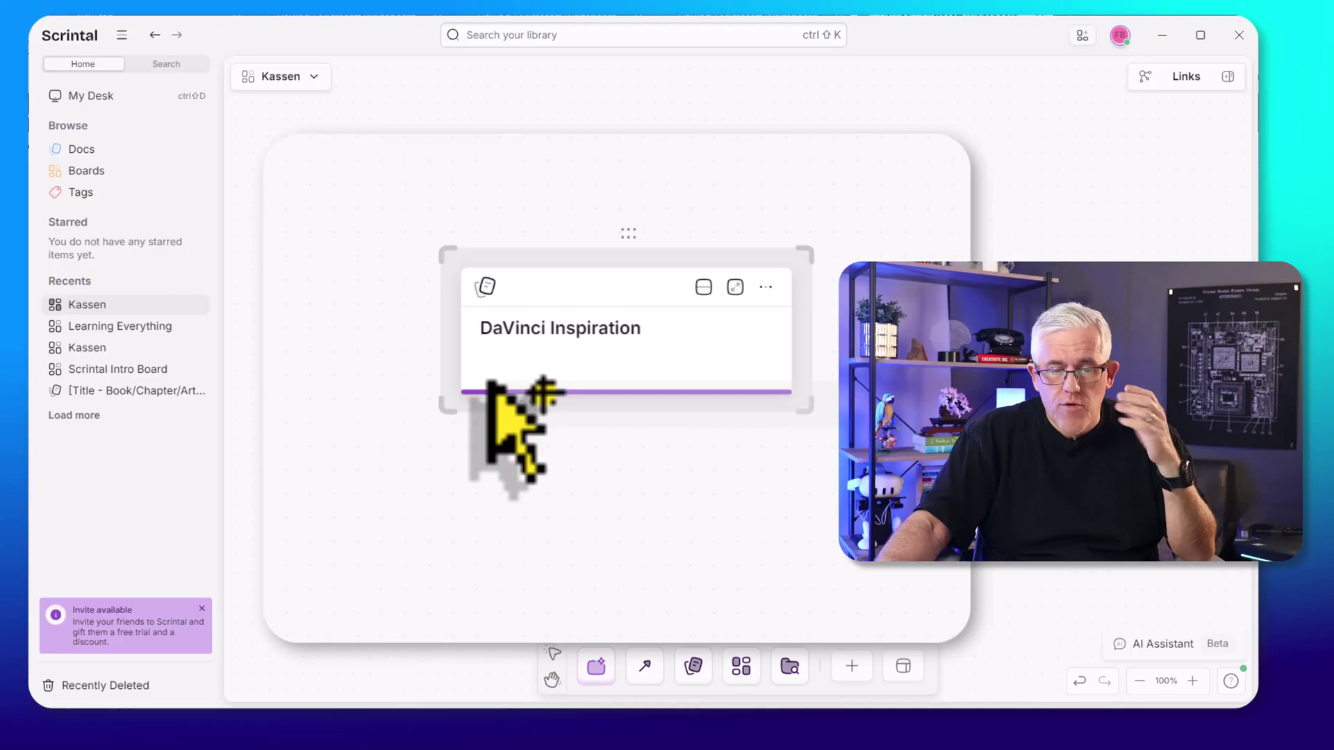
{"action": "left_click", "coordinate": [632, 313]}
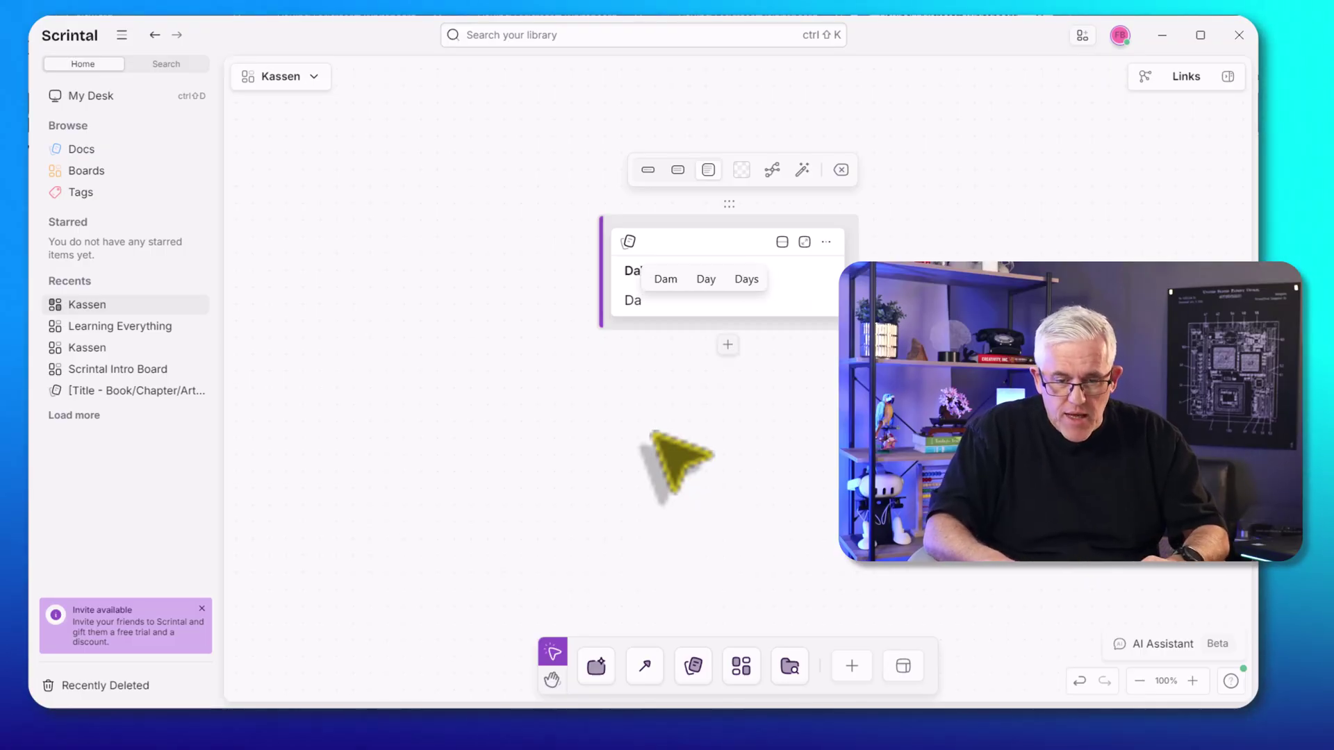
{"action": "type", "text": "DaV"}
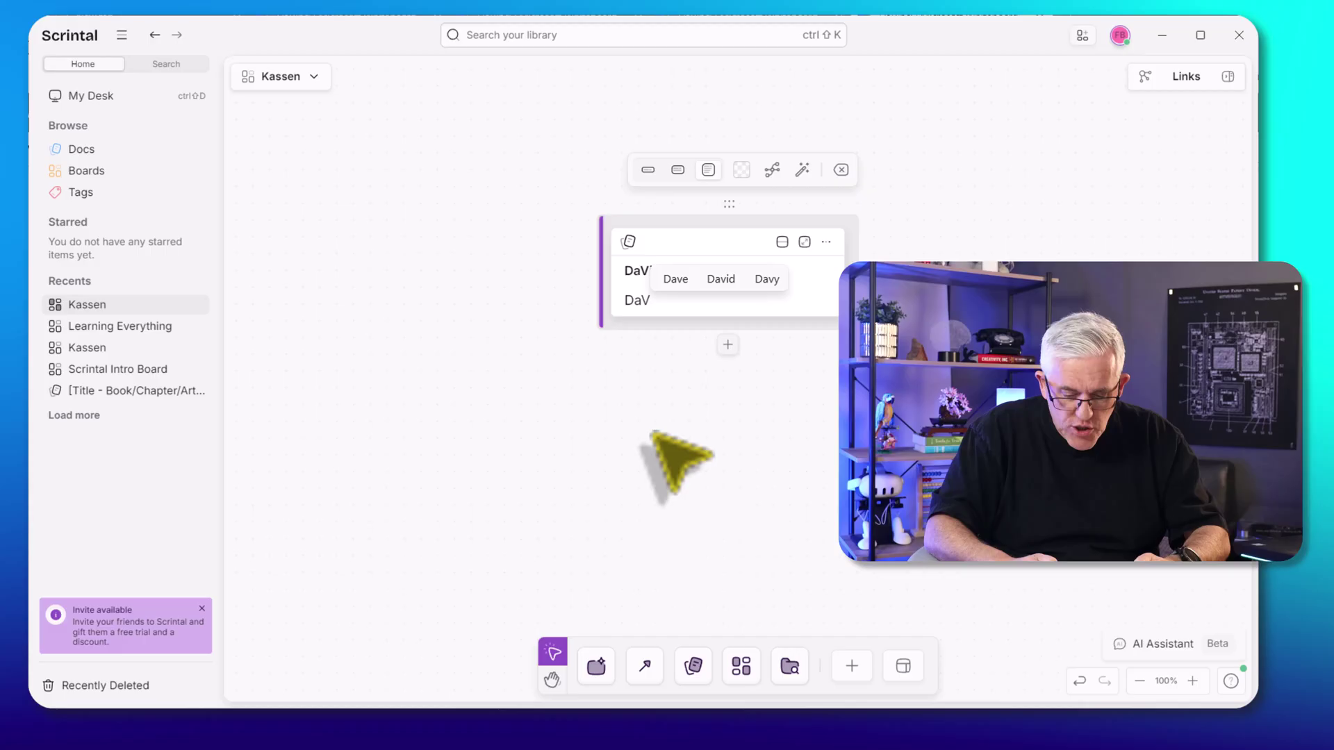
{"action": "type", "text": "inci I"}
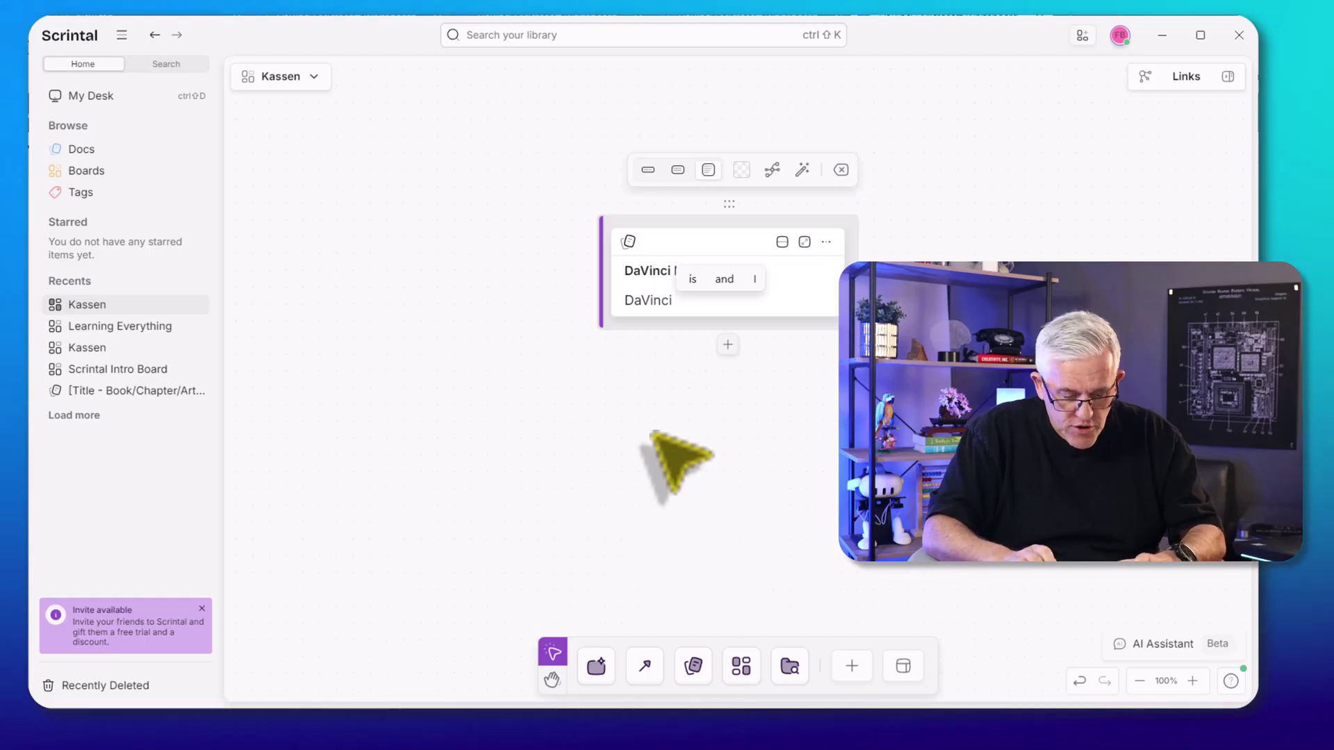
{"action": "type", "text": "was Cool"}
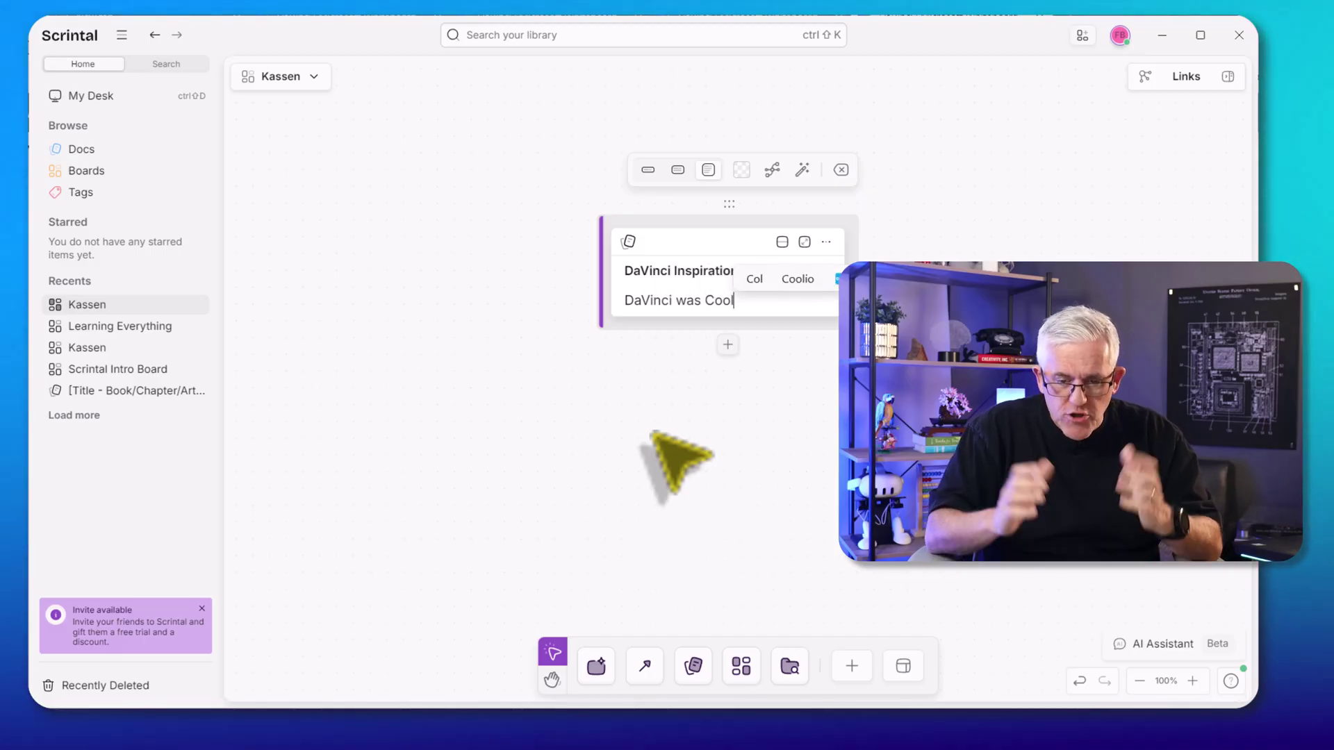
Insert the pasted Microsoft Whiteboard URL as a link preview card below the doc
{"action": "left_click", "coordinate": [727, 345]}
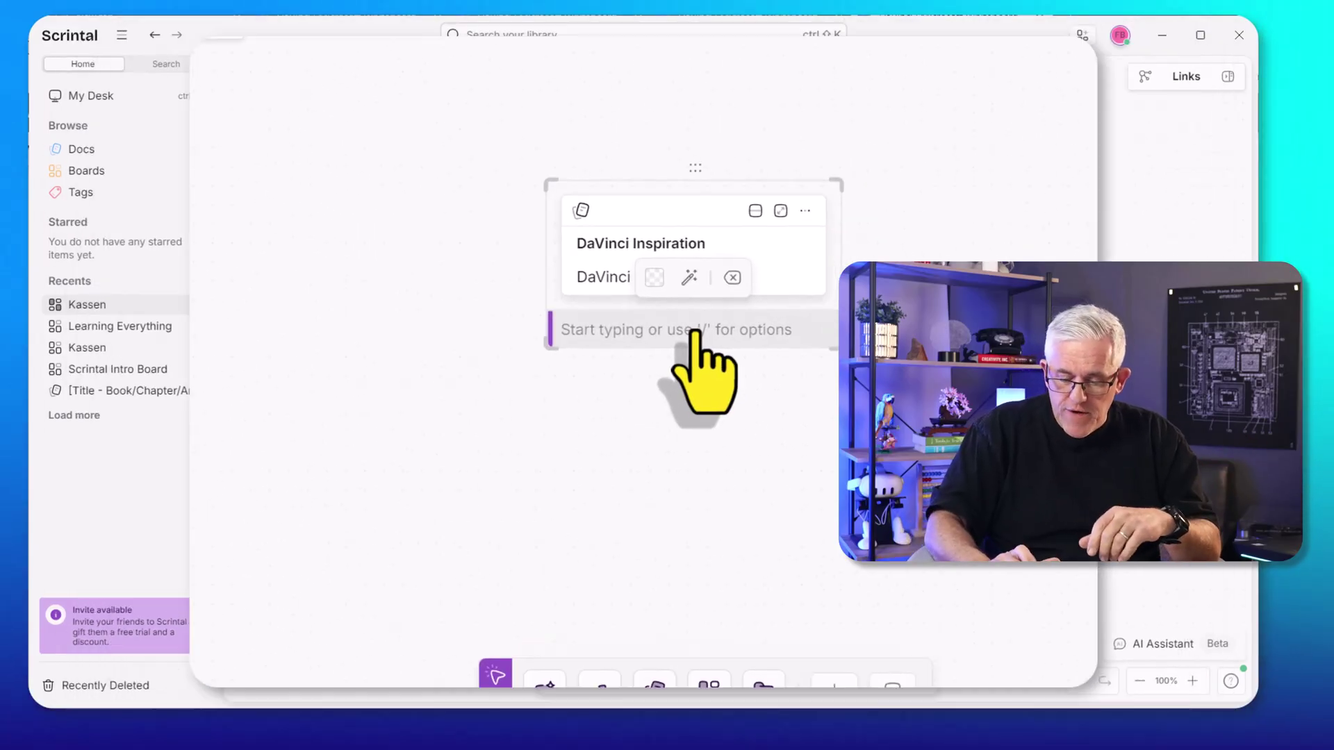
{"action": "type", "text": "/"}
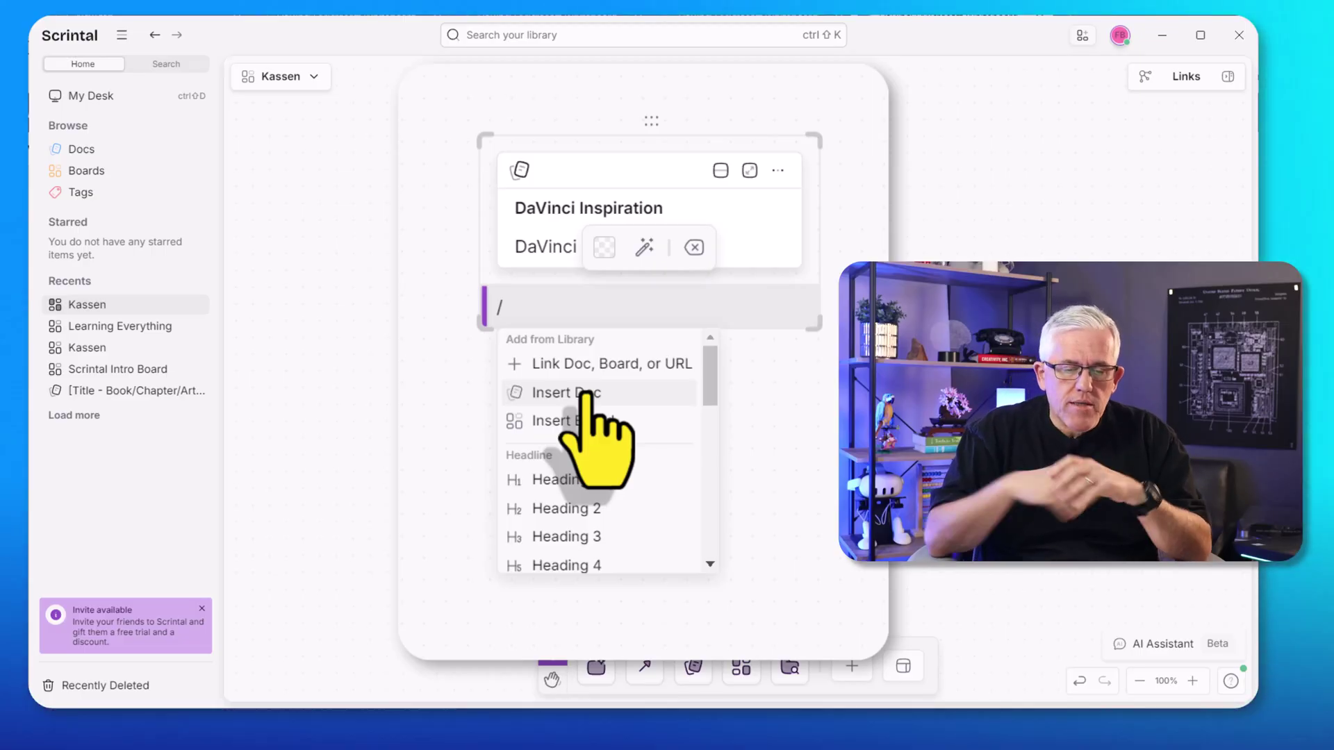
{"action": "scroll", "coordinate": [629, 486], "scroll_direction": "down", "scroll_amount": 5}
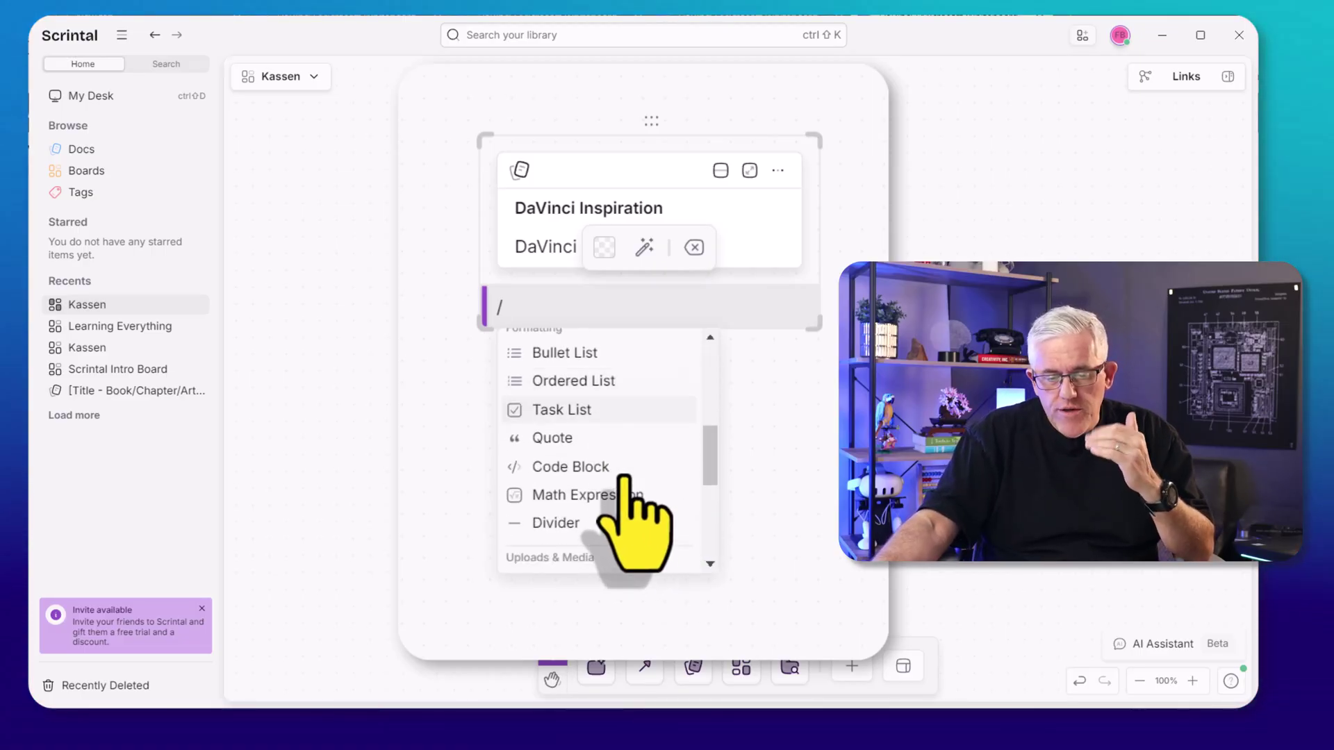
{"action": "scroll", "coordinate": [612, 431], "scroll_direction": "up", "scroll_amount": 2}
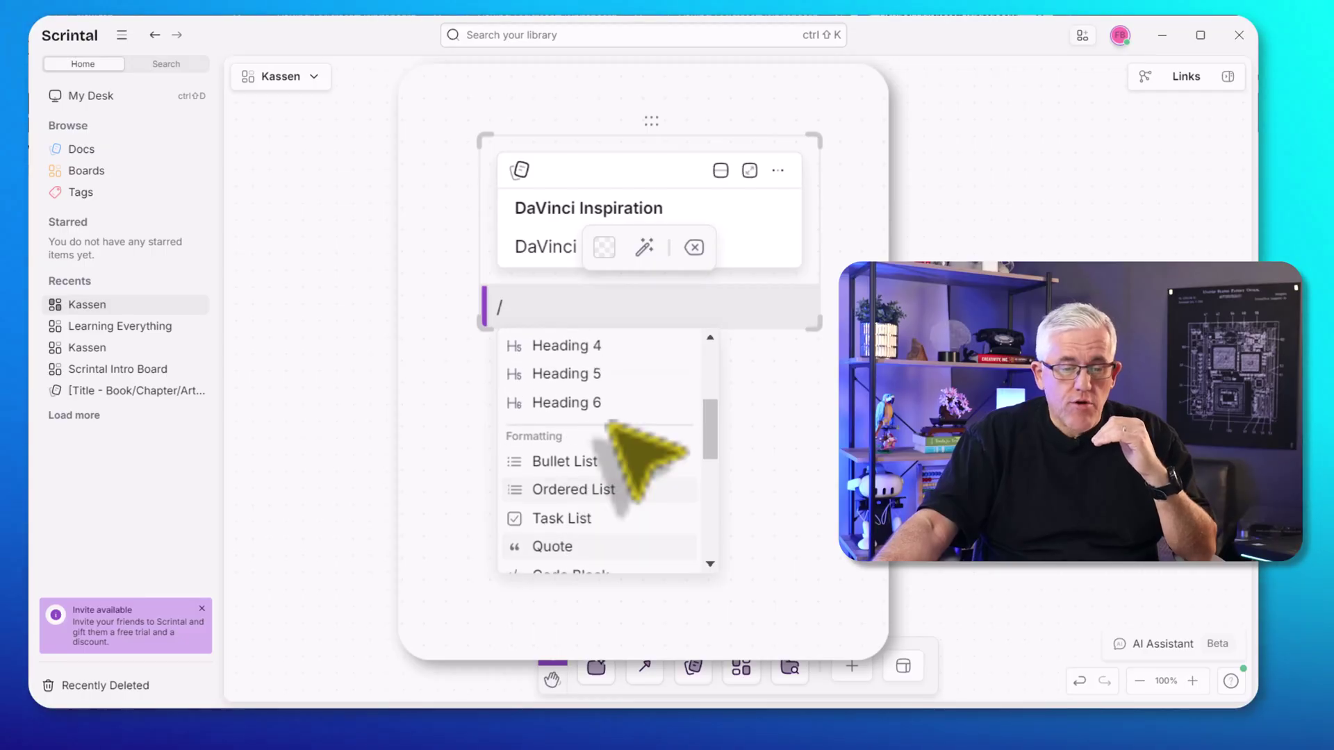
{"action": "scroll", "coordinate": [606, 438], "scroll_direction": "down", "scroll_amount": 2}
{"action": "scroll", "coordinate": [601, 446], "scroll_direction": "down", "scroll_amount": 2}
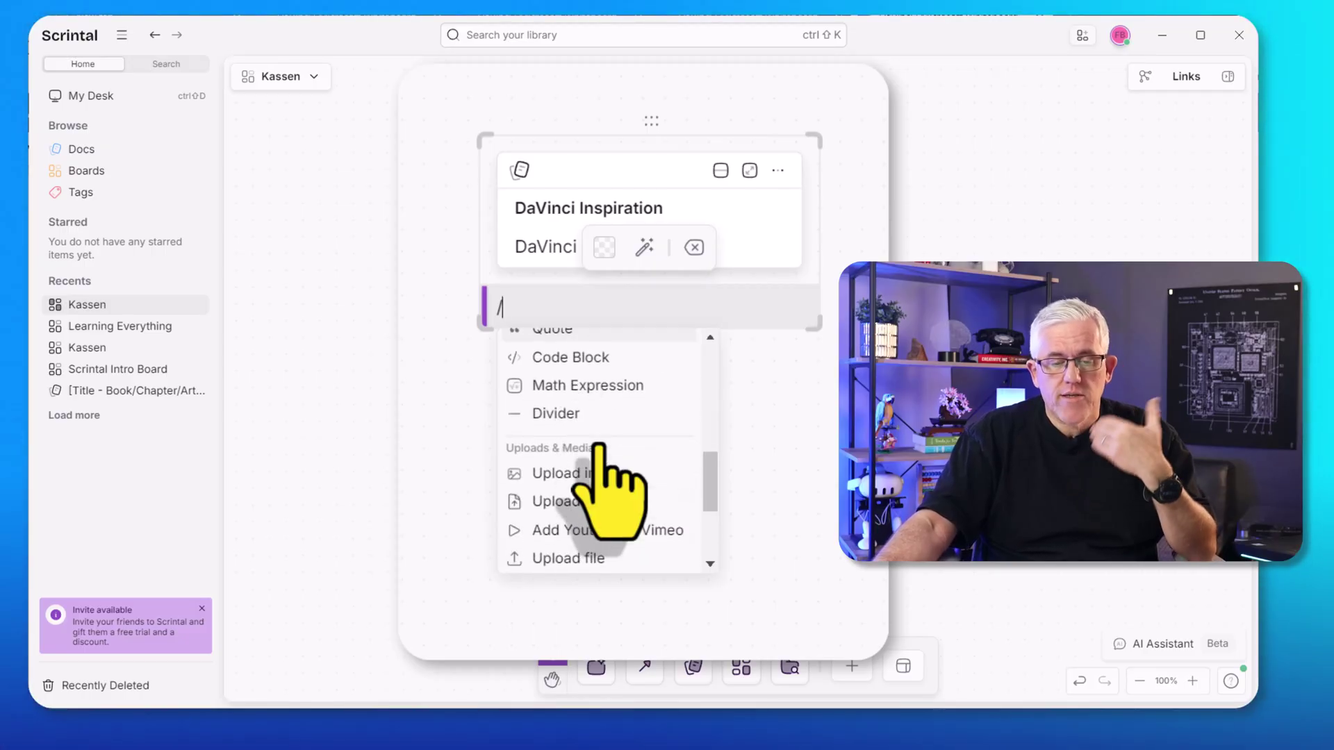
{"action": "scroll", "coordinate": [602, 459], "scroll_direction": "down", "scroll_amount": 2}
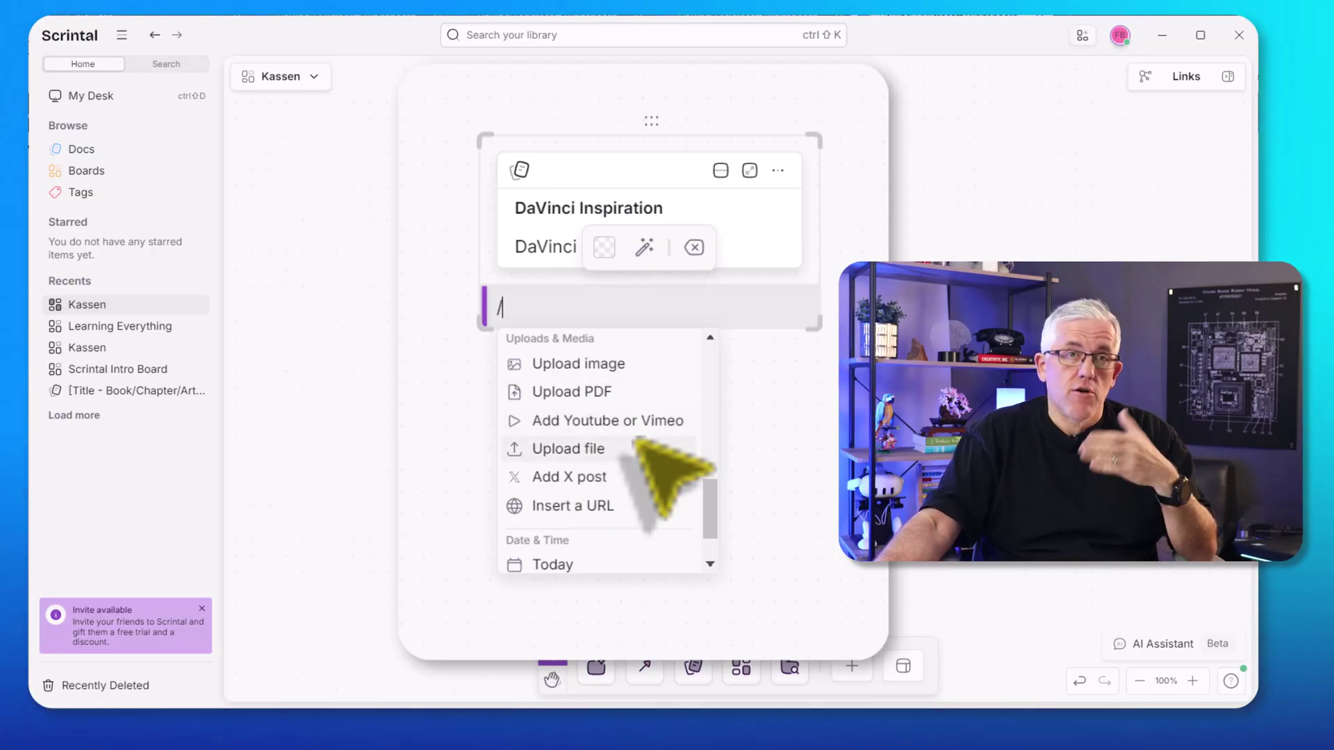
{"action": "scroll", "coordinate": [608, 459], "scroll_direction": "down", "scroll_amount": 1}
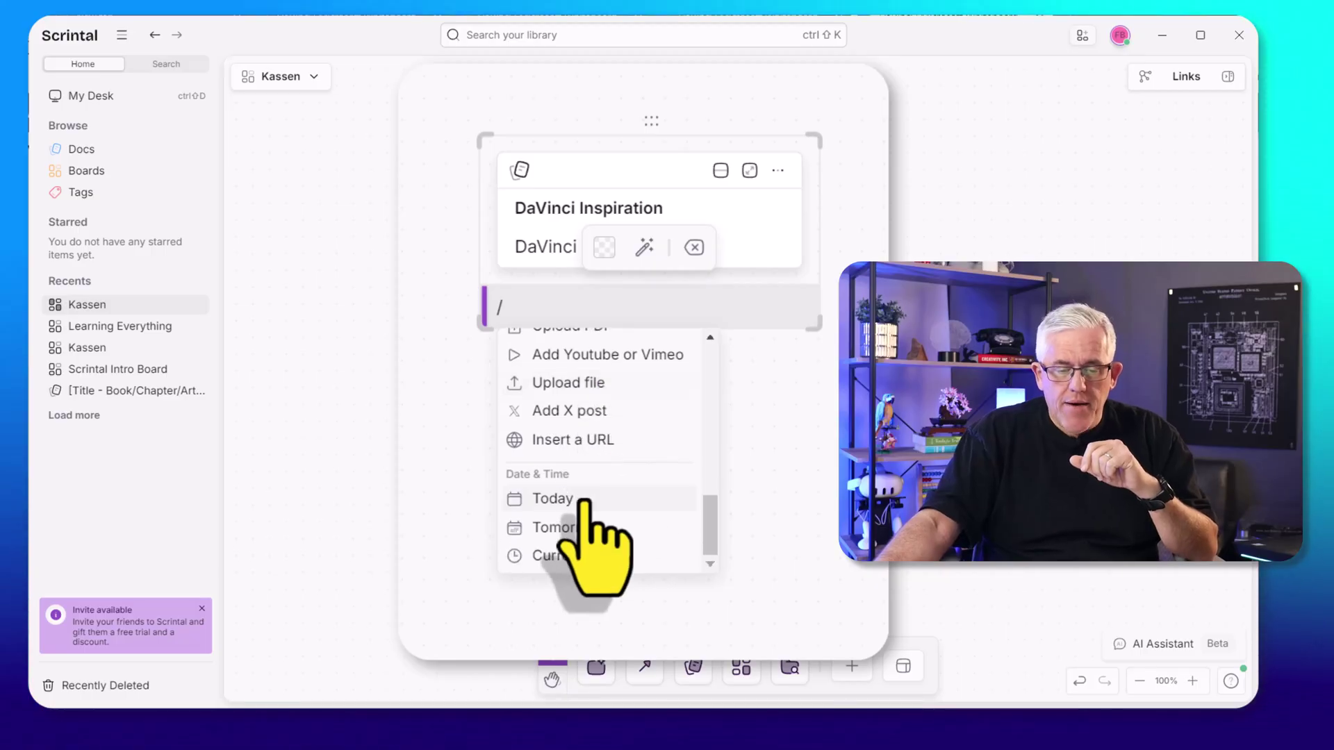
{"action": "left_click", "coordinate": [572, 442]}
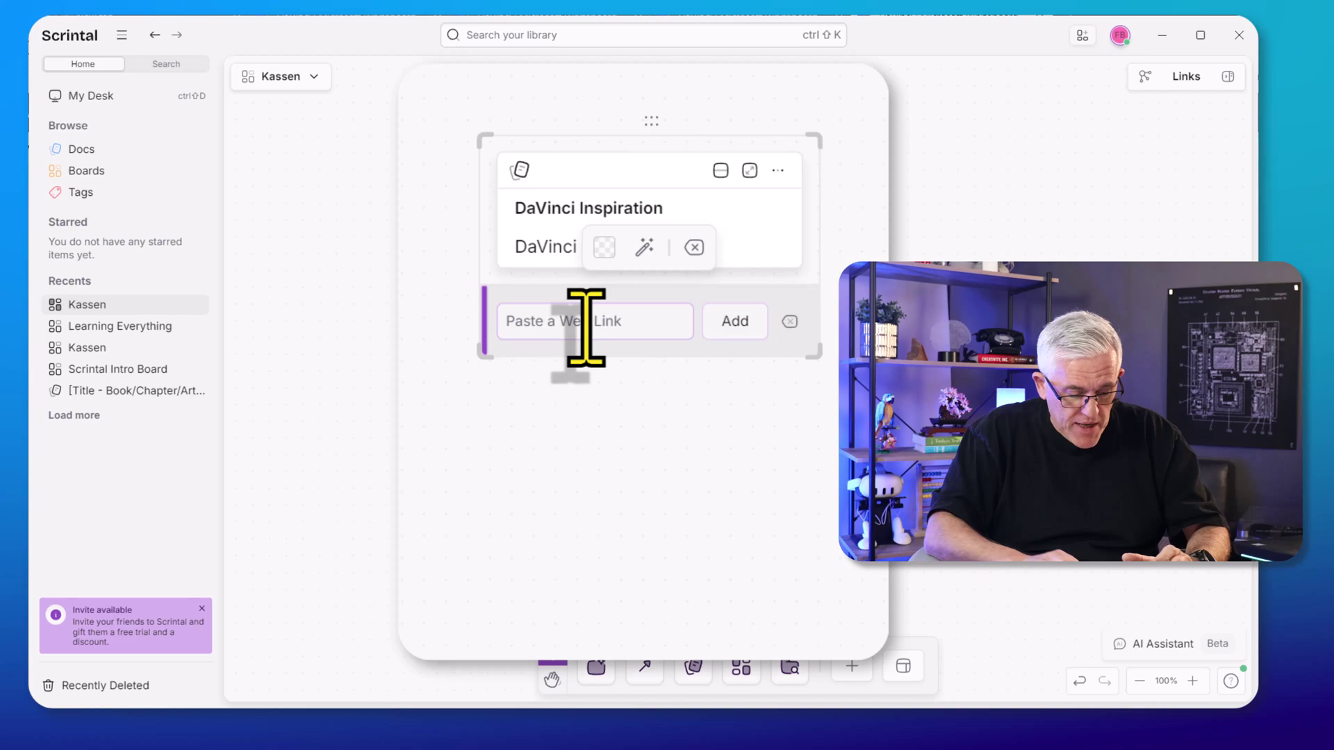
{"action": "key", "text": "ctrl+v"}
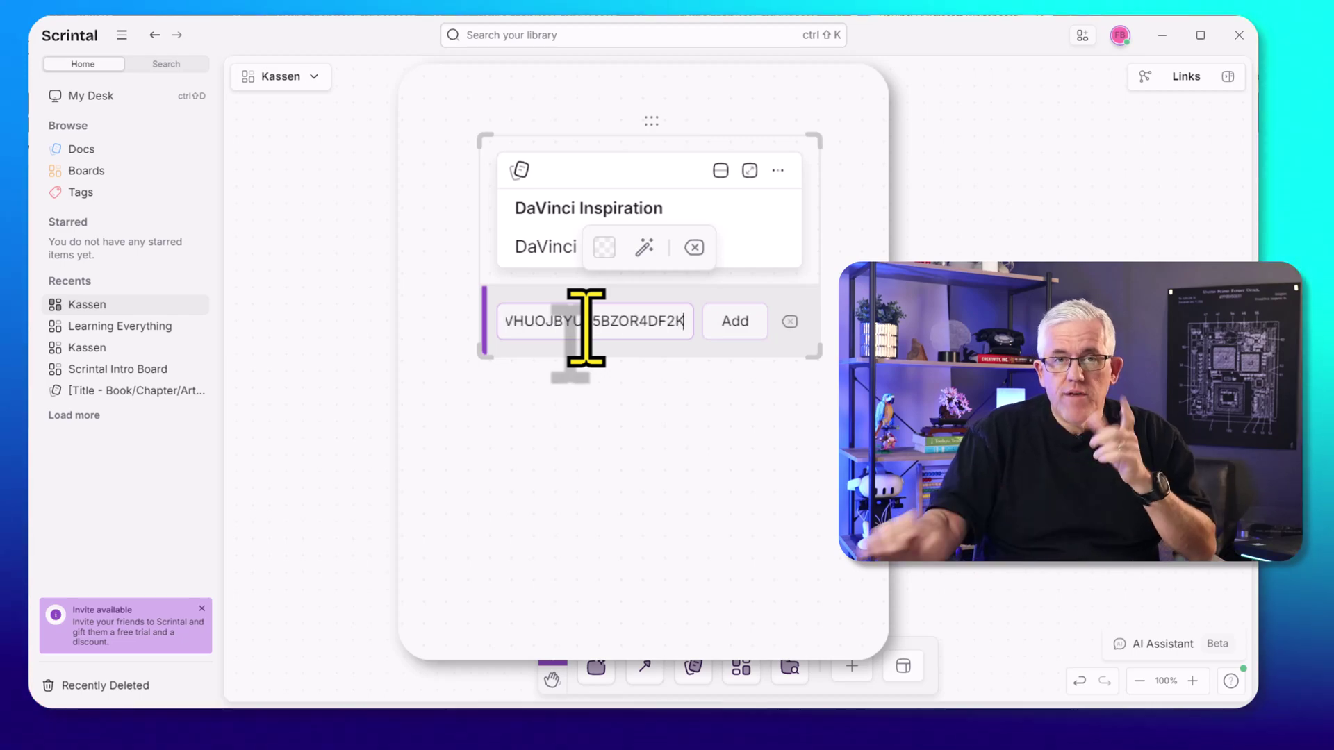
{"action": "left_click", "coordinate": [738, 324]}
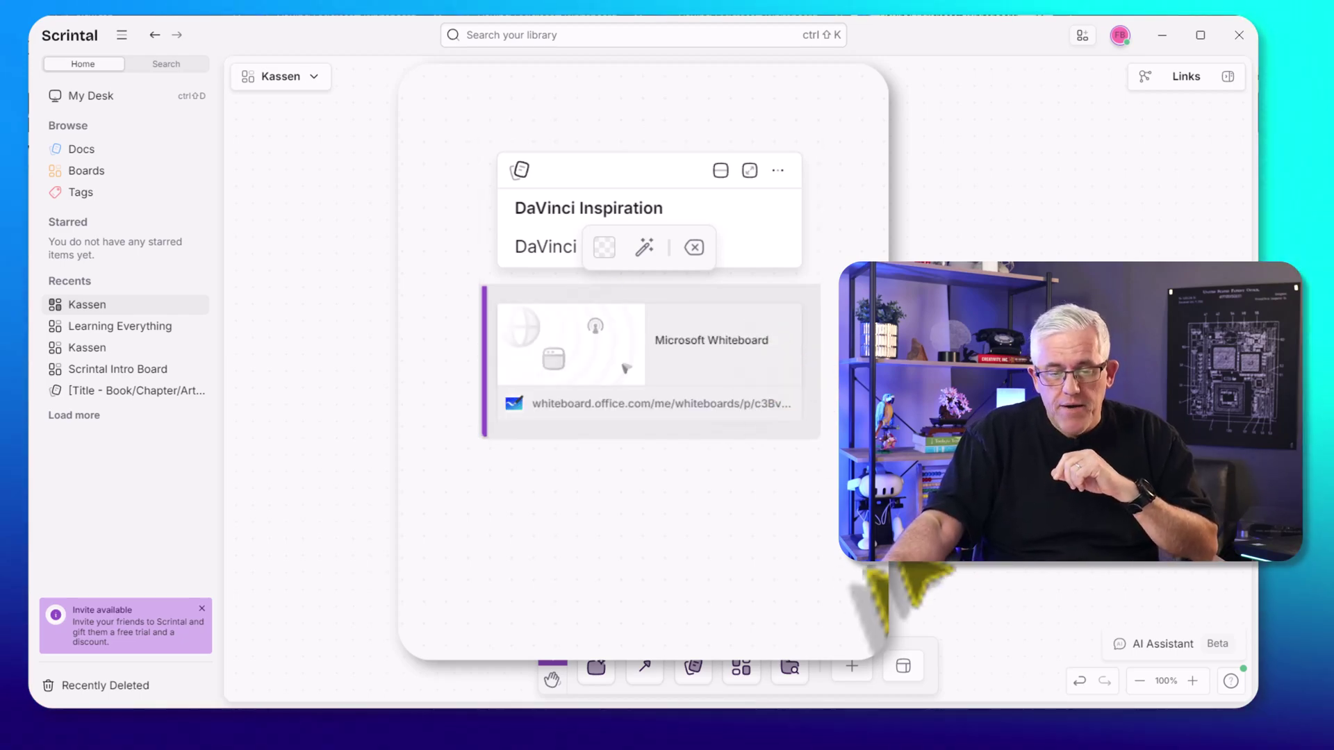
Move the Whiteboard link into the DaVinci Inspiration doc, delete the standalone copy, then open the whiteboard
{"action": "left_click_drag", "start_coordinate": [695, 326], "coordinate": [992, 328]}
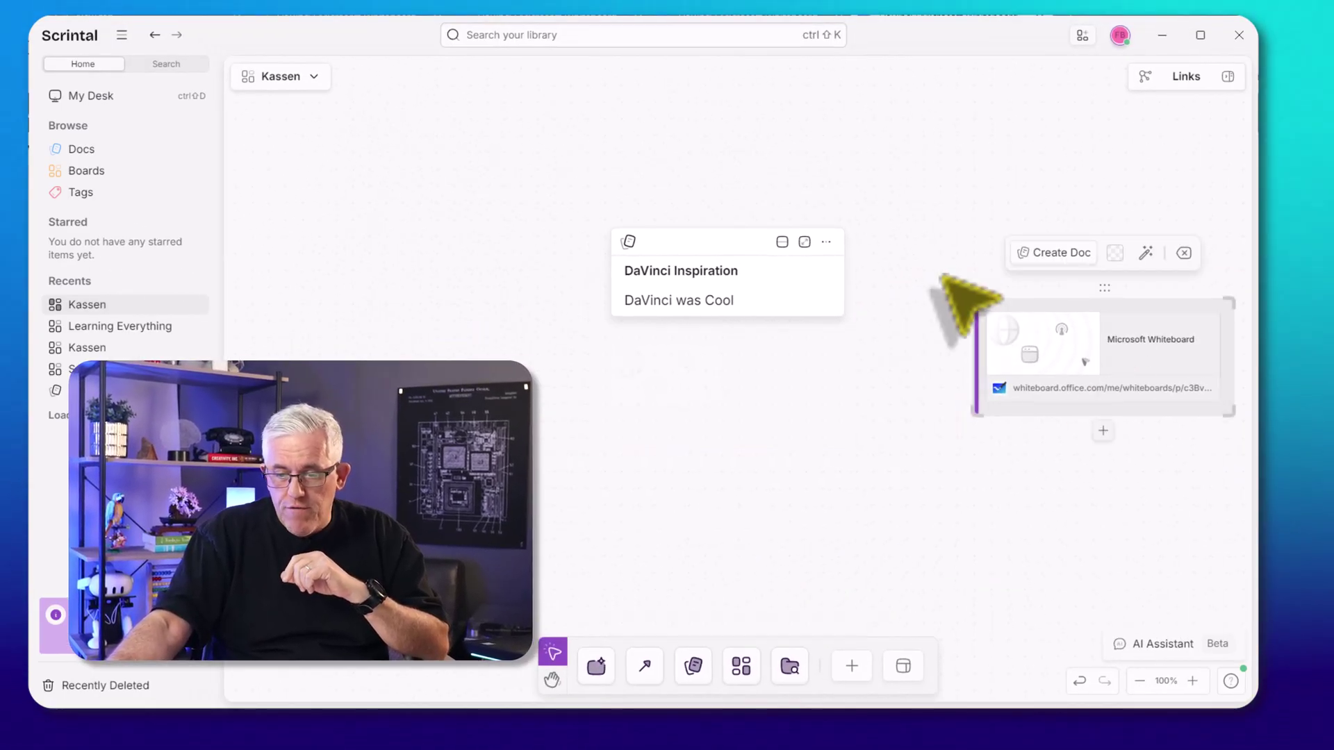
{"action": "left_click_drag", "start_coordinate": [1108, 312], "coordinate": [781, 352]}
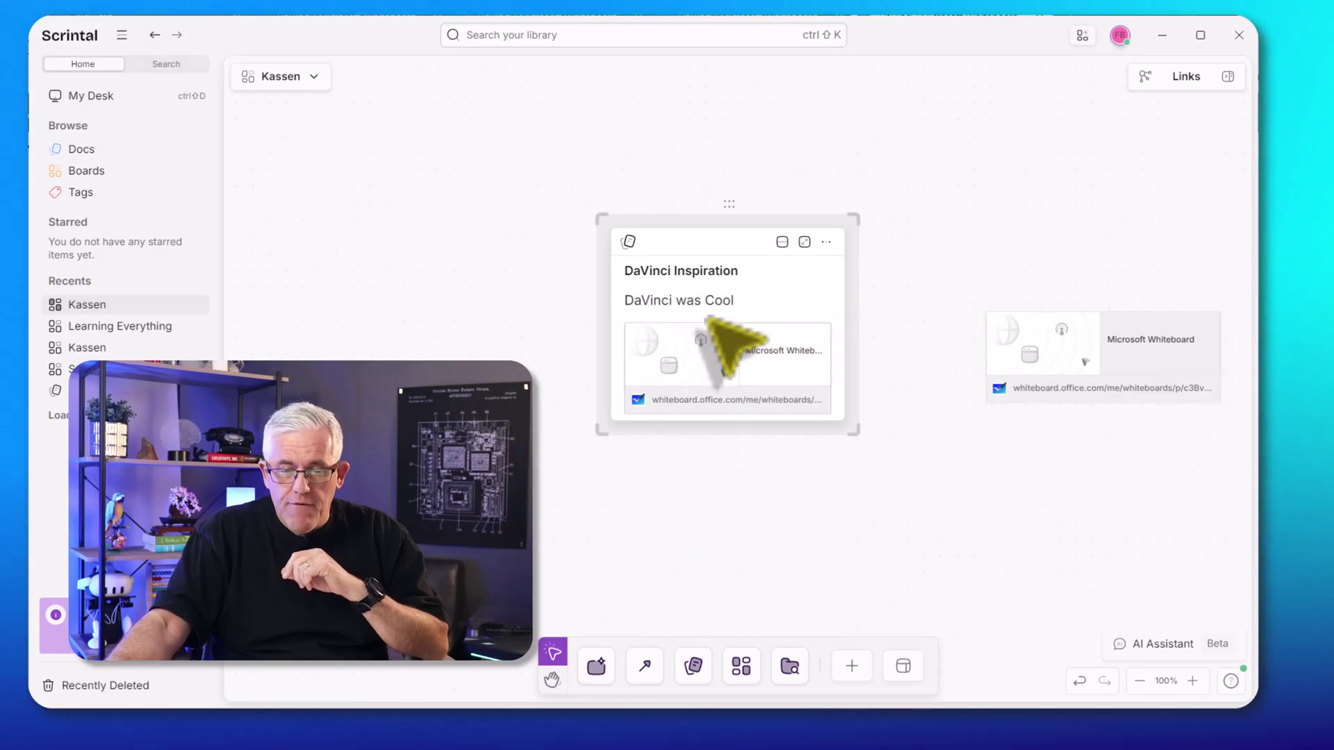
{"action": "left_click", "coordinate": [1181, 330]}
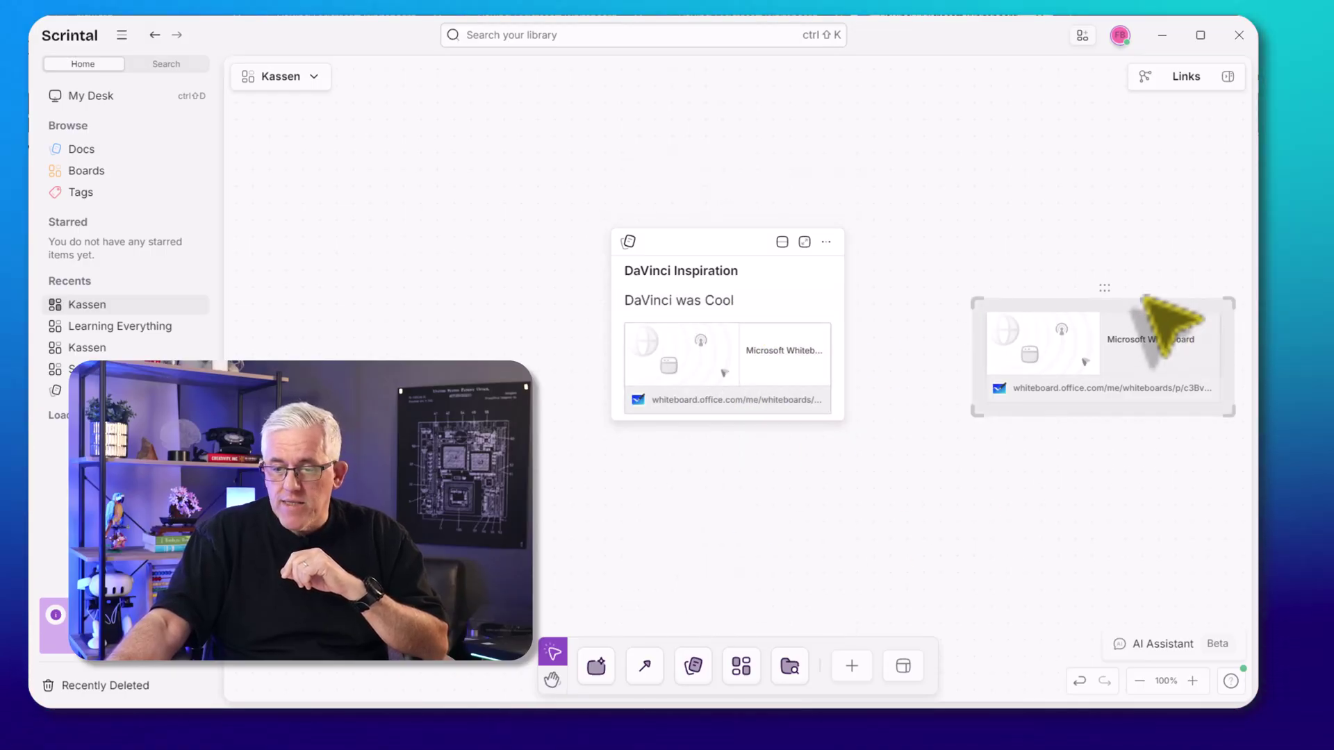
{"action": "left_click", "coordinate": [1129, 327]}
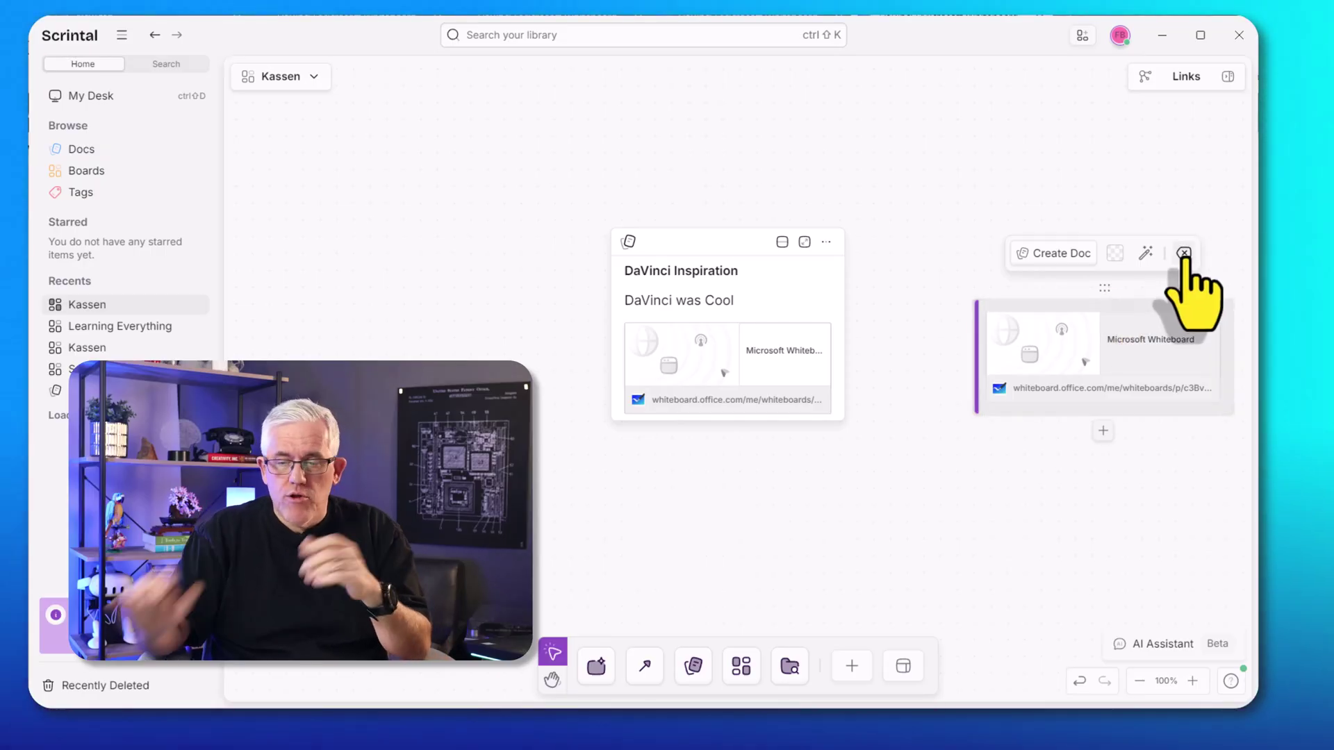
{"action": "left_click", "coordinate": [1184, 253]}
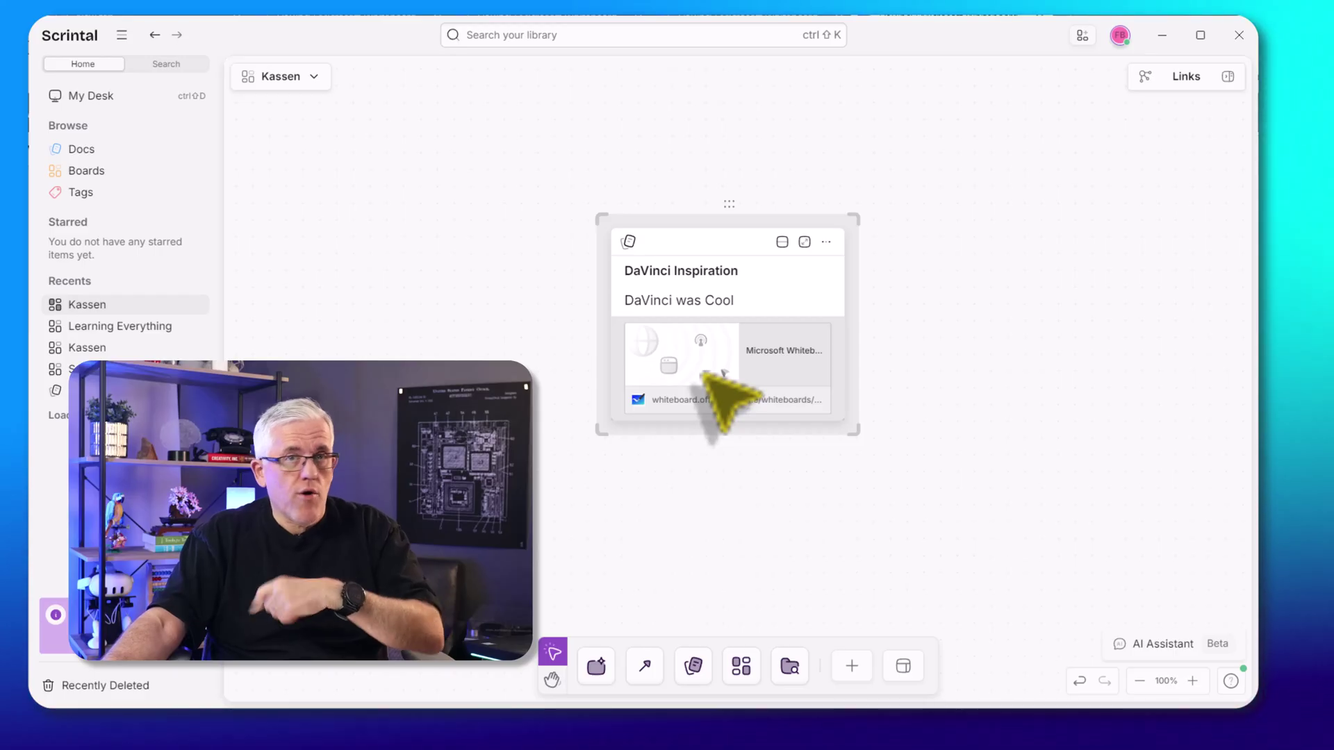
{"action": "left_click", "coordinate": [699, 381]}
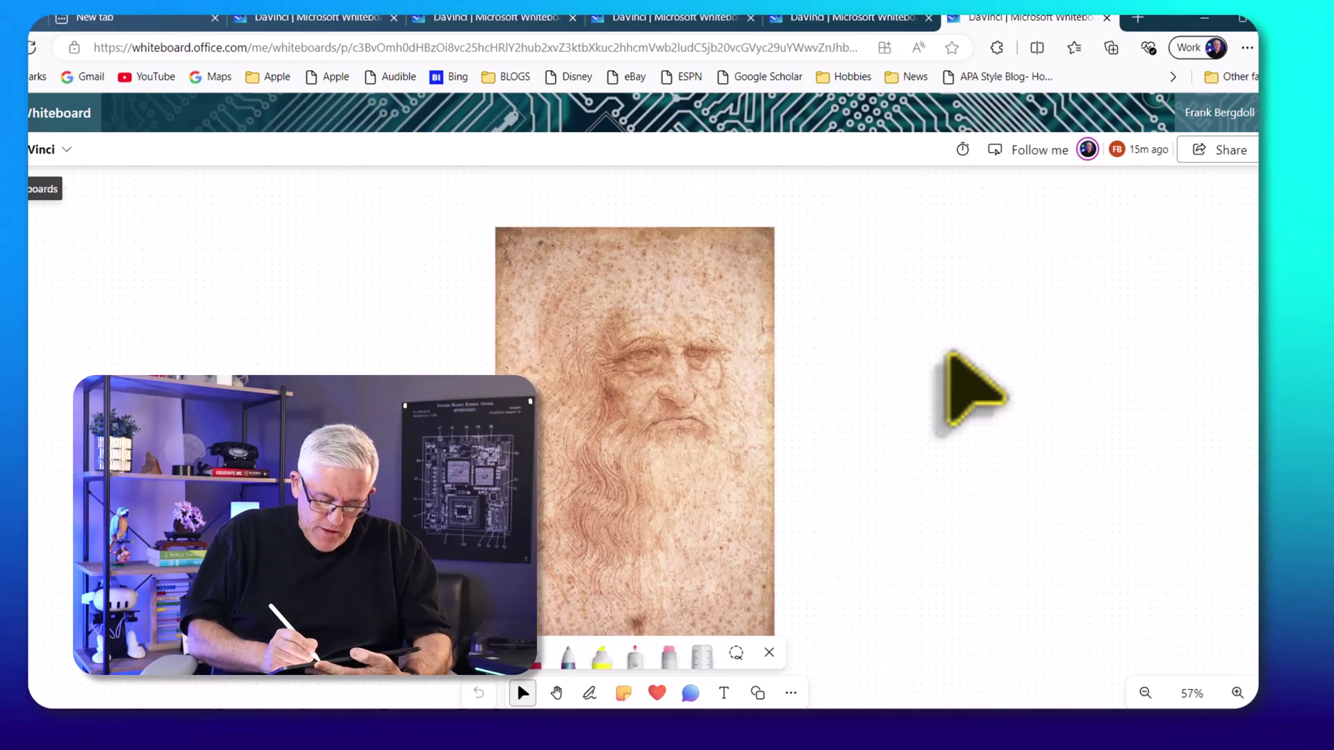
Handwrite a smiley and 'I'm no DaVinci' to the right of the da Vinci portrait
{"action": "mouse_move", "coordinate": [806, 305]}
{"action": "left_mouse_down"}
{"action": "mouse_move", "coordinate": [834, 379]}
{"action": "mouse_move", "coordinate": [824, 314]}
{"action": "mouse_move", "coordinate": [815, 354]}
{"action": "left_mouse_up"}
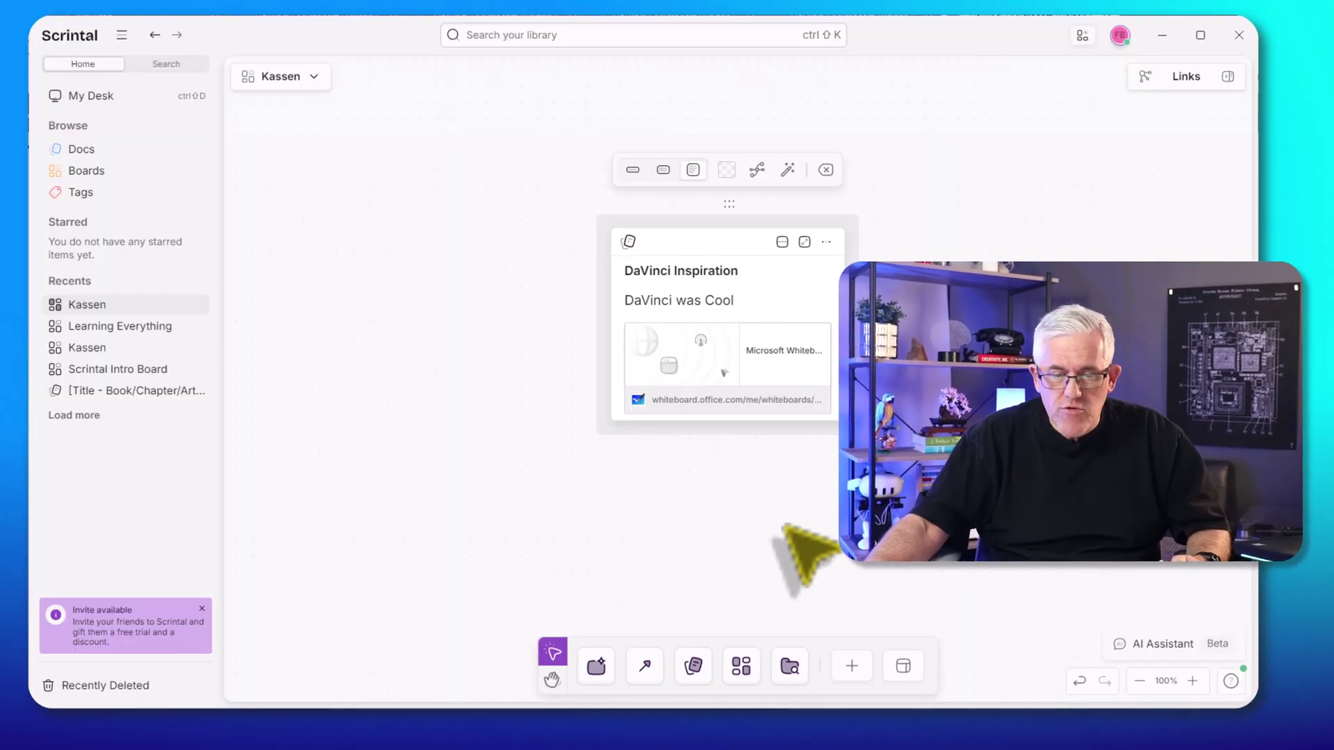
Deselect the DaVinci Inspiration card and switch to the Learning Everything board from Recents
{"action": "left_click", "coordinate": [784, 526]}
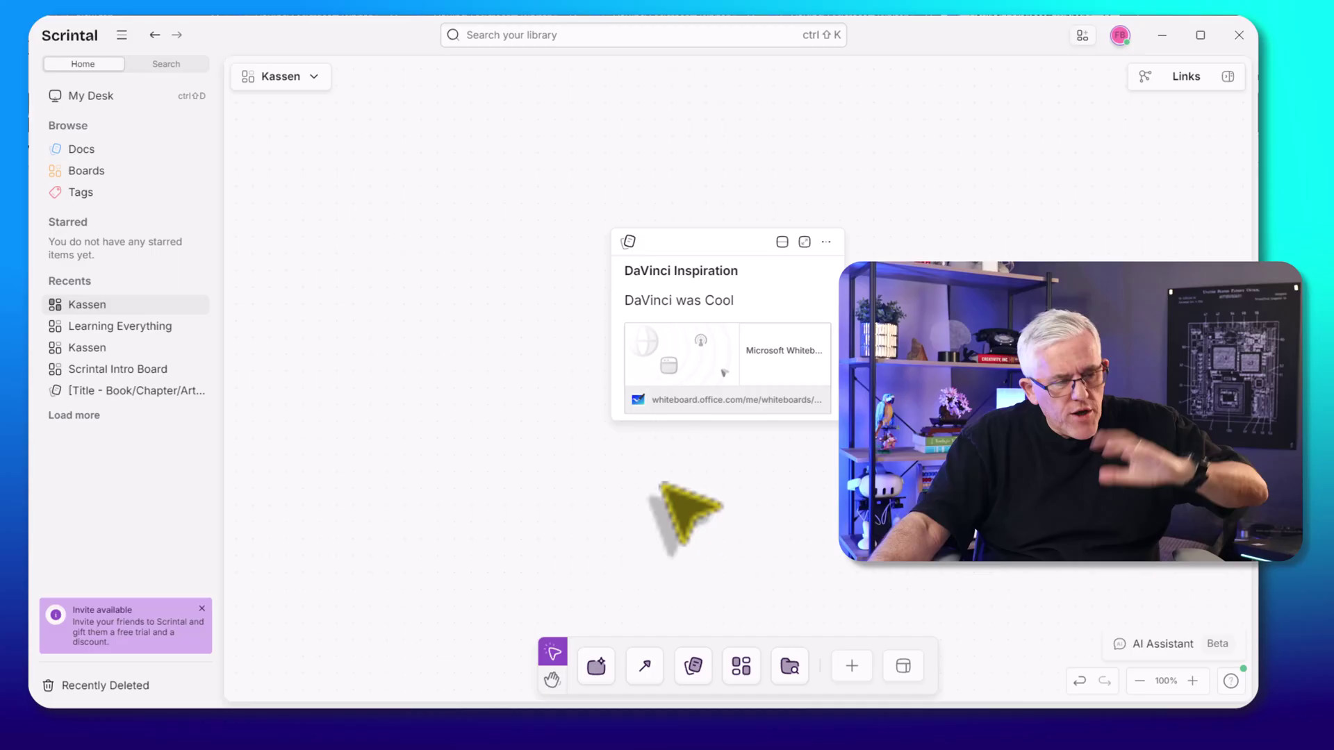
{"action": "left_click", "coordinate": [147, 327]}
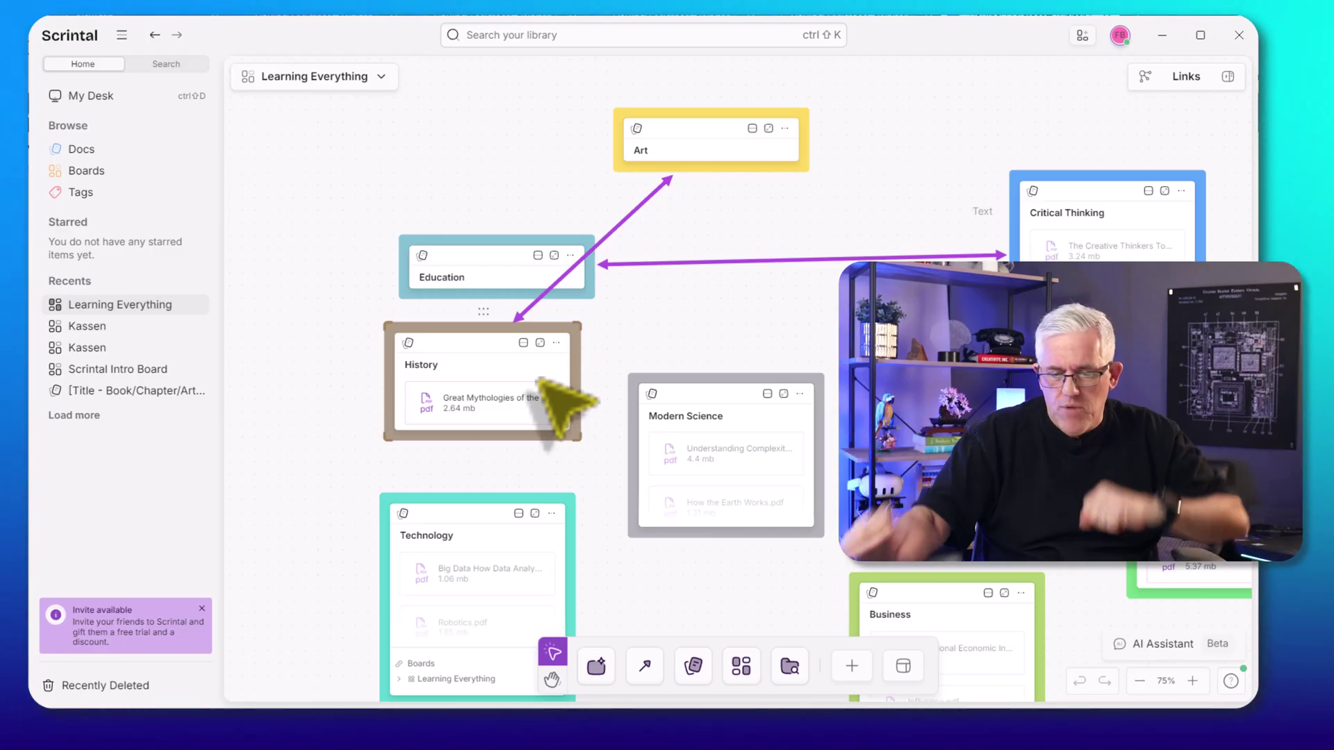
Place Education beside Critical Thinking and set the Art block's view to Full
{"action": "left_click_drag", "start_coordinate": [497, 225], "coordinate": [807, 218]}
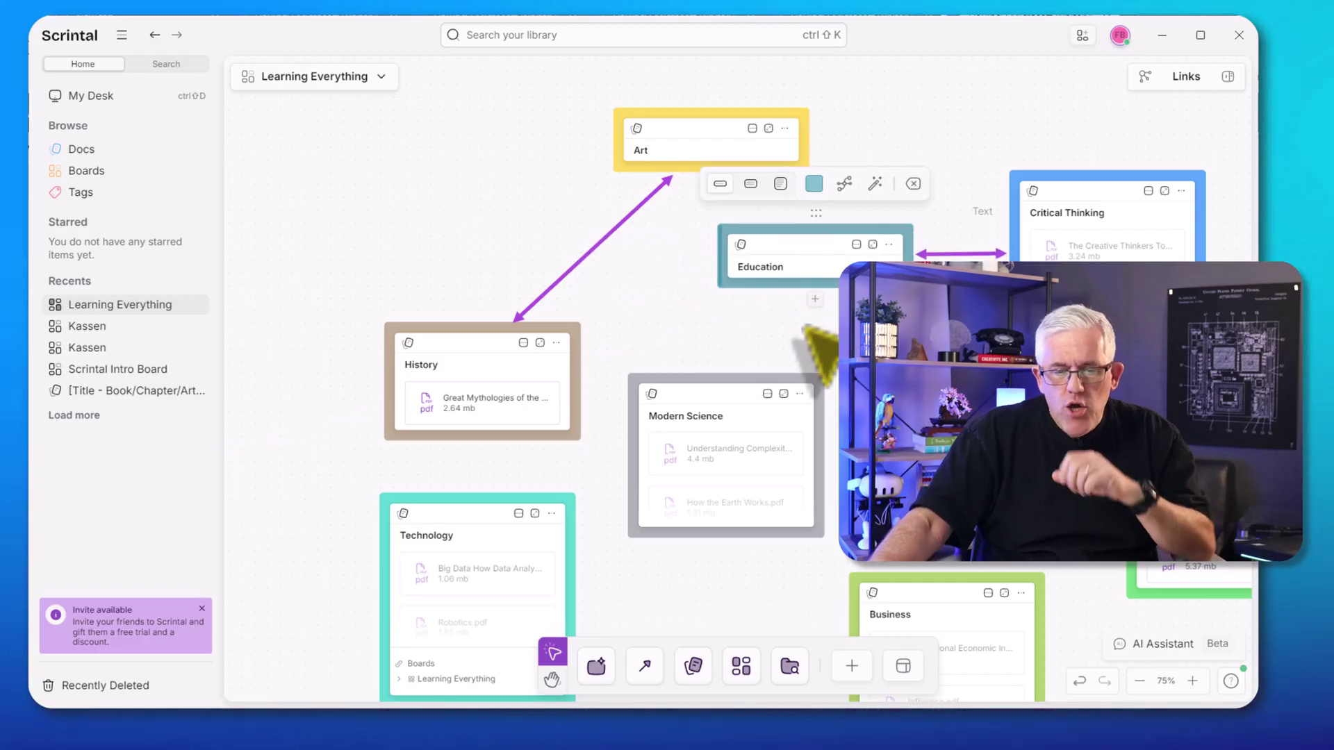
{"action": "left_click", "coordinate": [427, 244]}
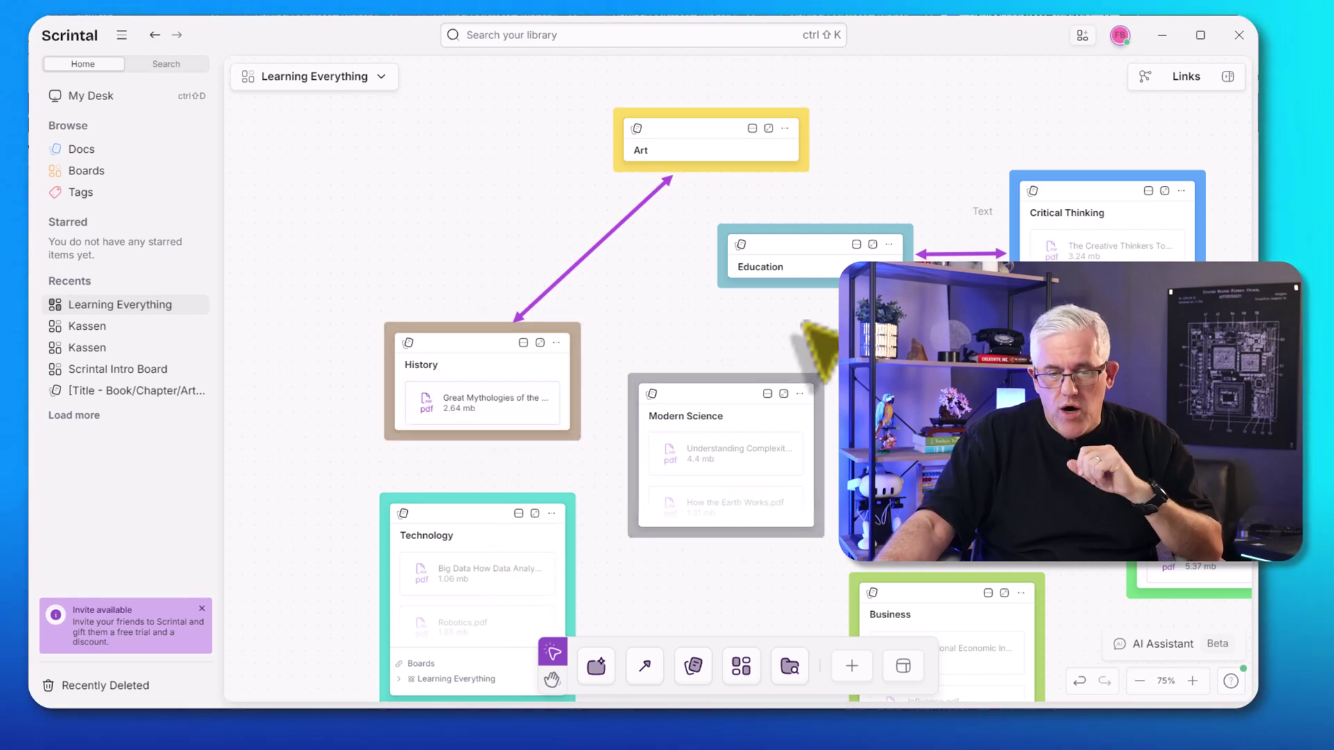
{"action": "left_click", "coordinate": [717, 115]}
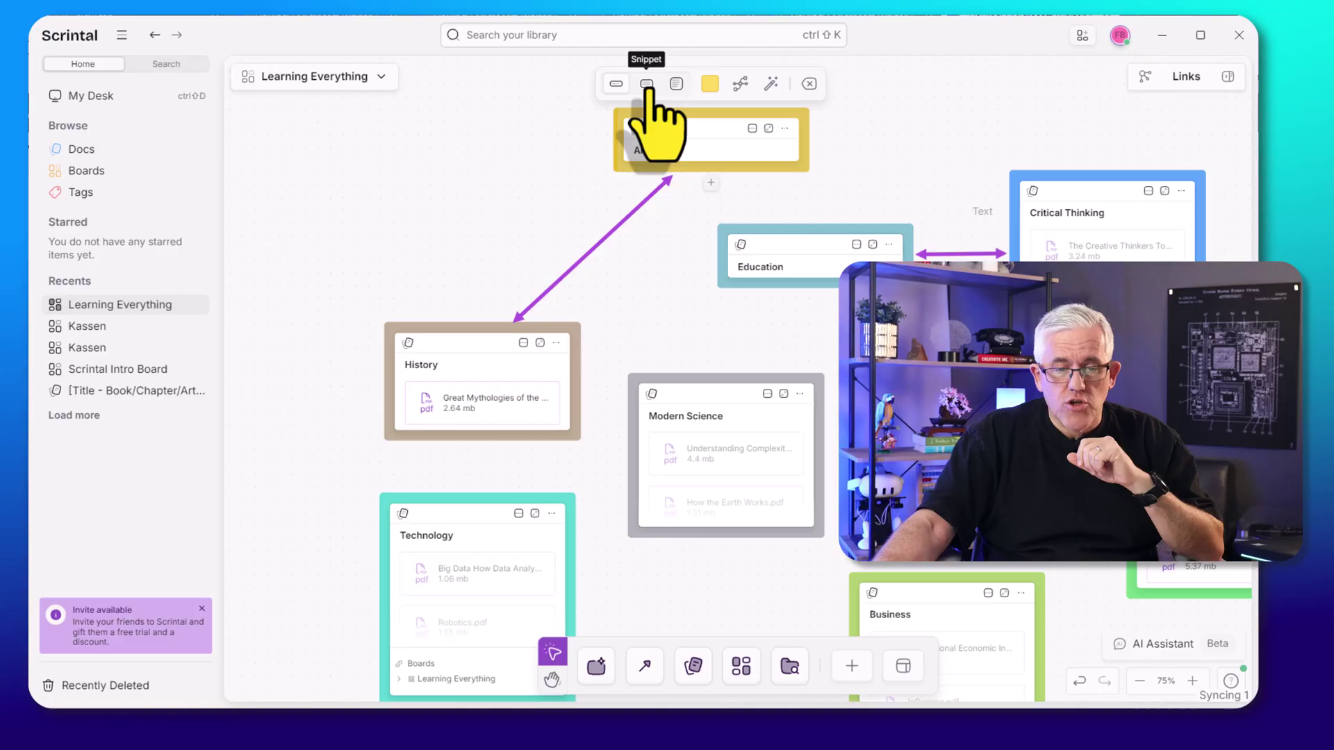
{"action": "left_click", "coordinate": [751, 129]}
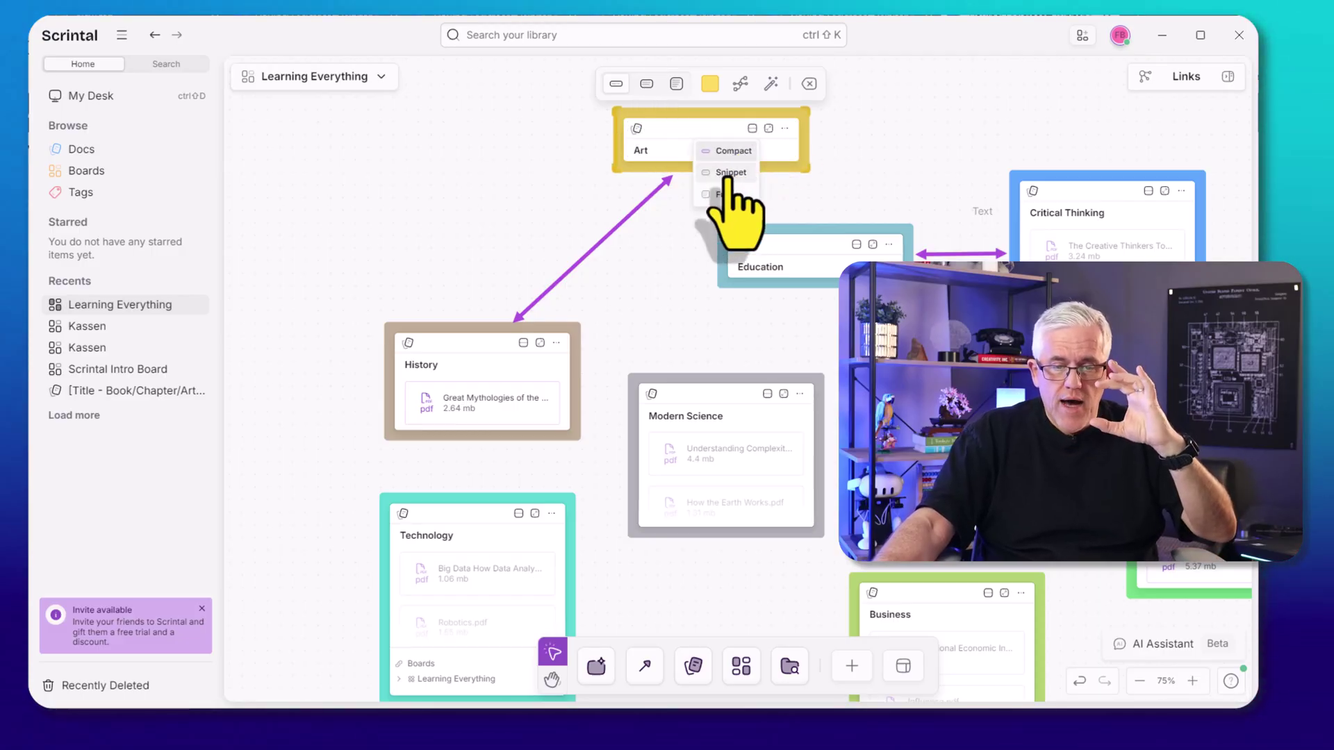
{"action": "left_click", "coordinate": [726, 172]}
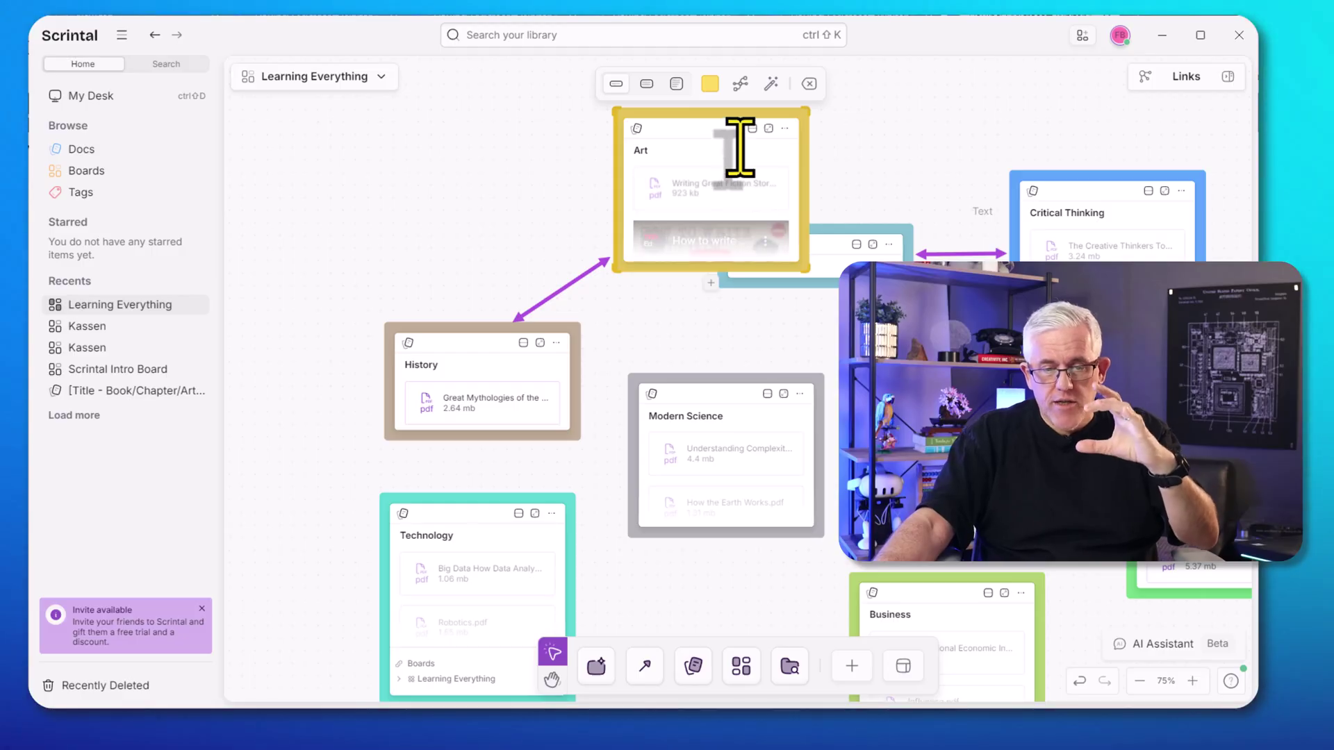
{"action": "left_click", "coordinate": [725, 197]}
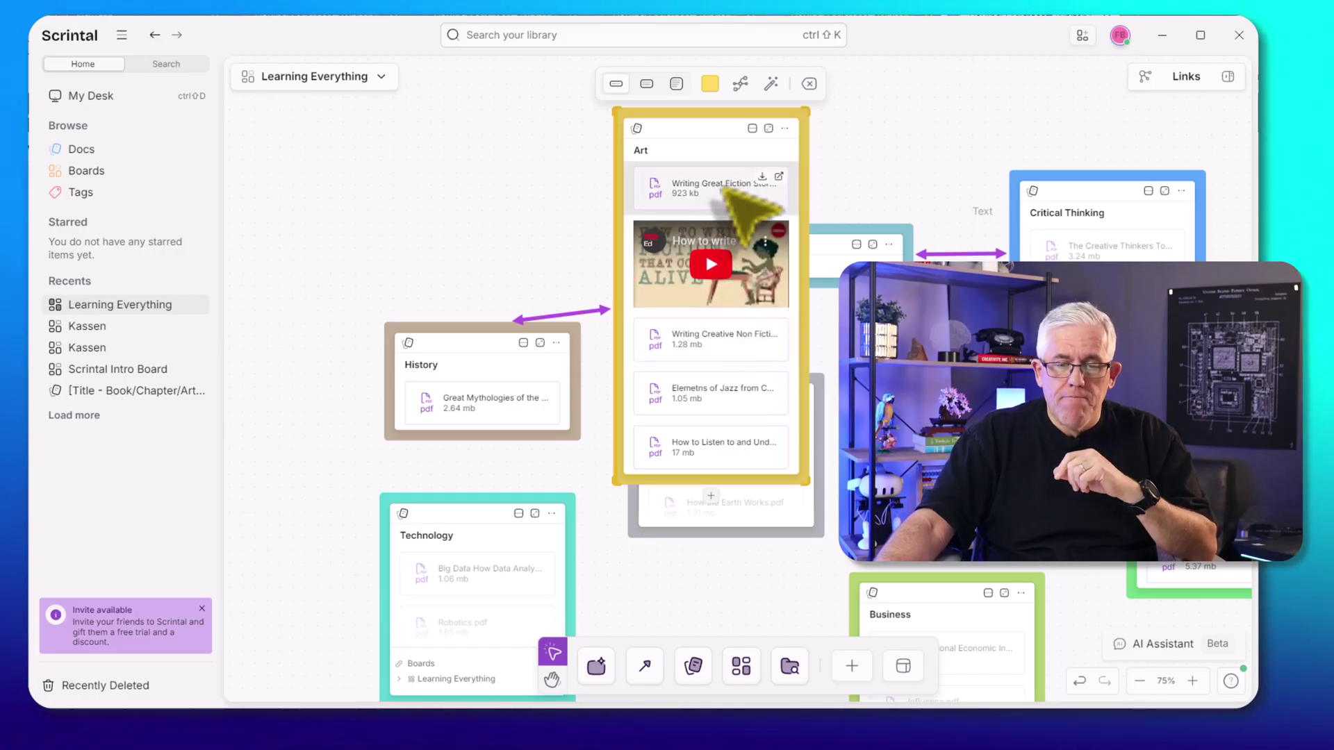
Preview the Writing Great Fiction Storytelling Tips and Techniques PDF, scroll through it, then close it
{"action": "left_click", "coordinate": [778, 177]}
{"action": "scroll", "coordinate": [927, 292], "scroll_direction": "down", "scroll_amount": 15}
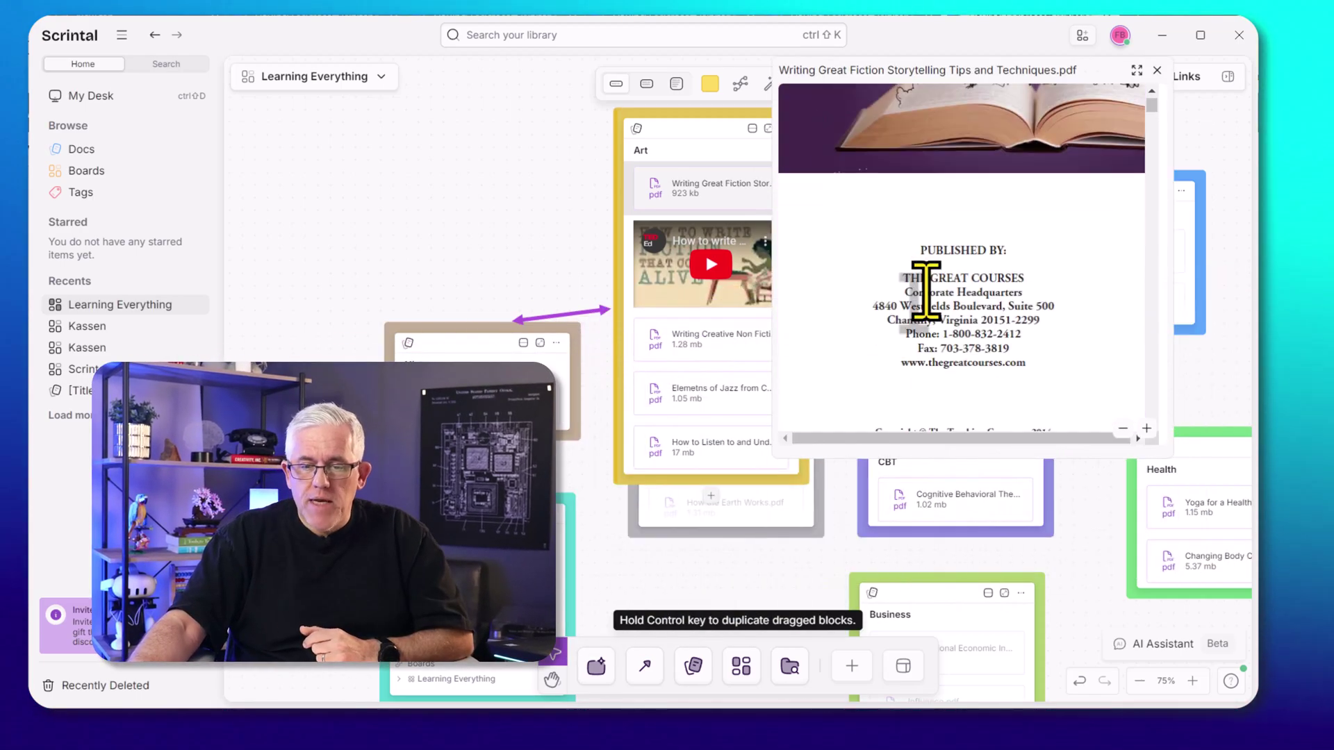
{"action": "scroll", "coordinate": [938, 319], "scroll_direction": "down", "scroll_amount": 15}
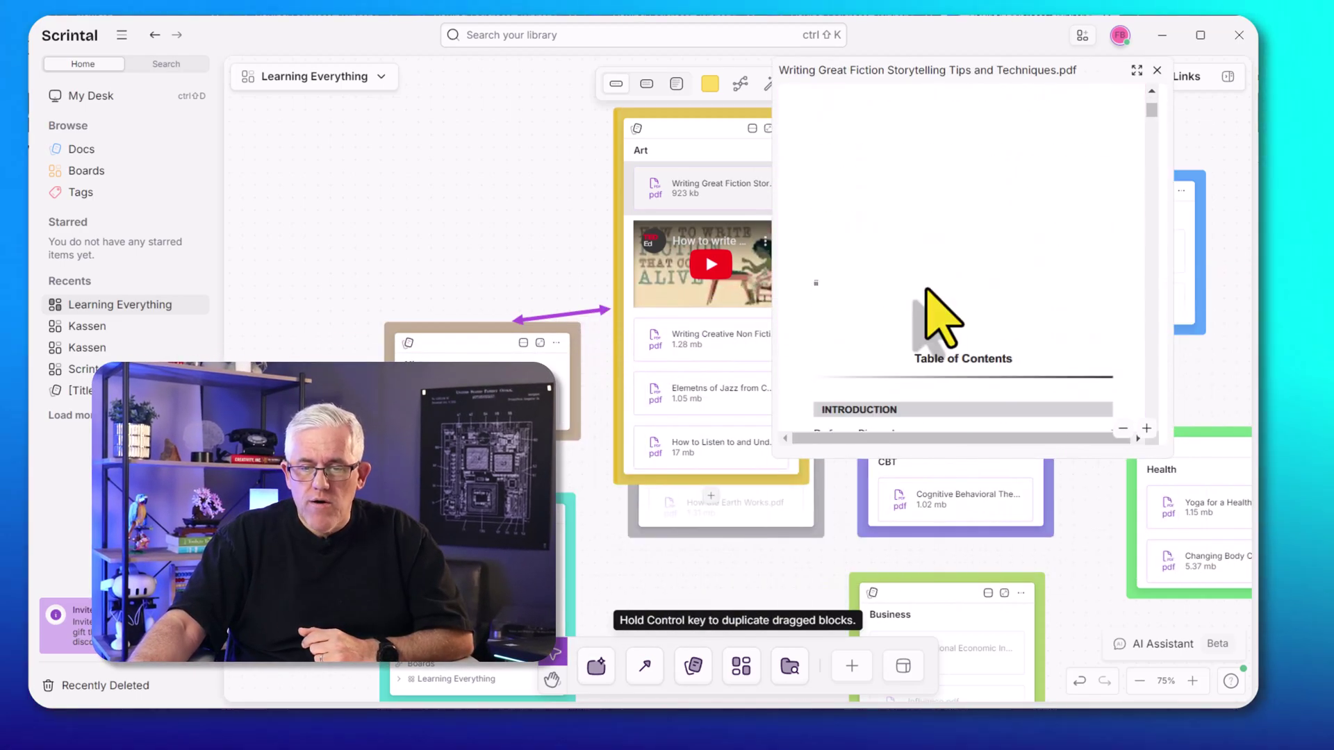
{"action": "scroll", "coordinate": [930, 305], "scroll_direction": "down", "scroll_amount": 3}
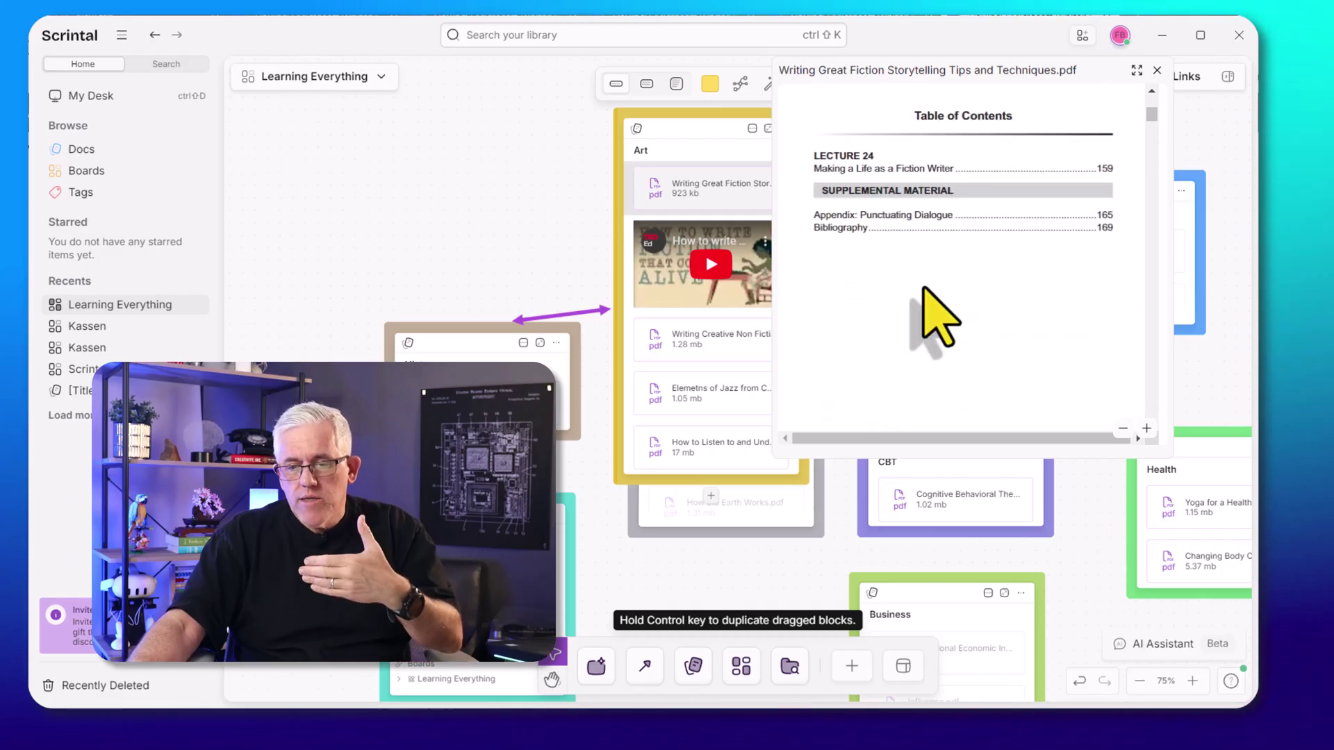
{"action": "scroll", "coordinate": [934, 316], "scroll_direction": "down", "scroll_amount": 5}
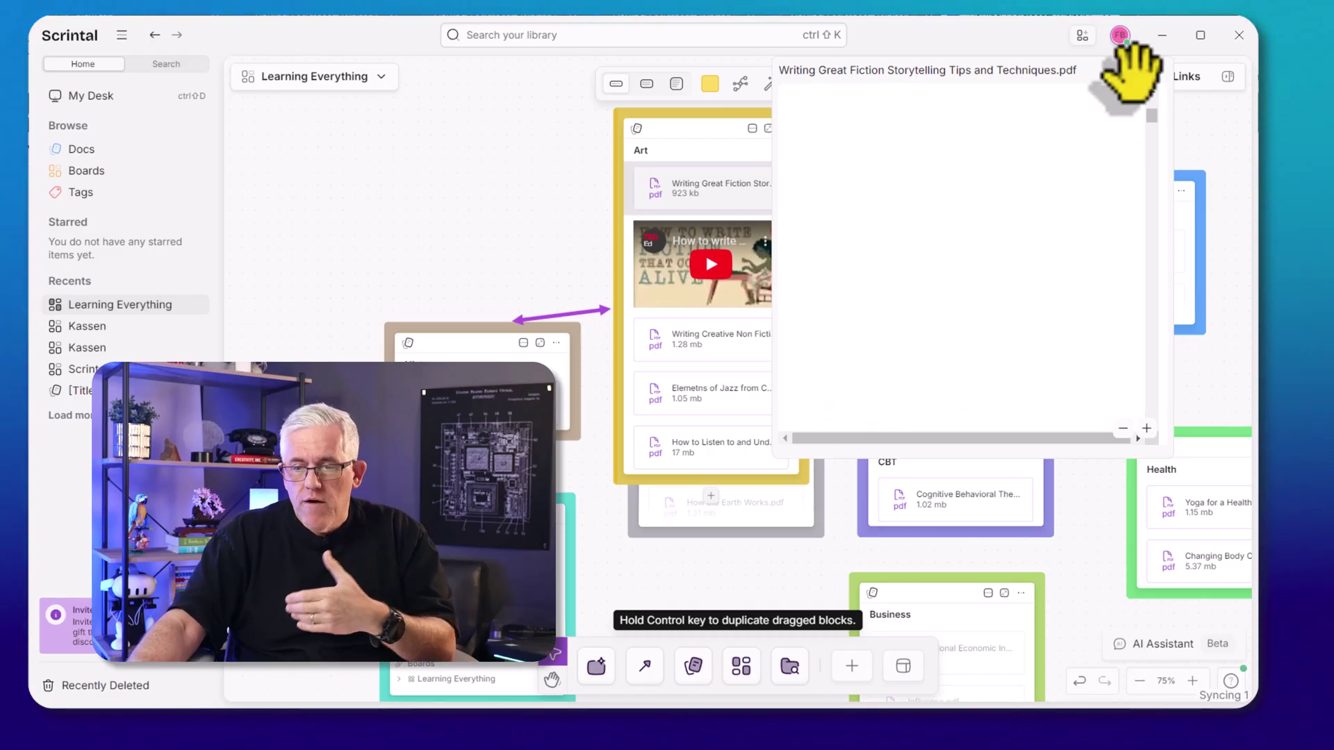
{"action": "left_click", "coordinate": [1157, 71]}
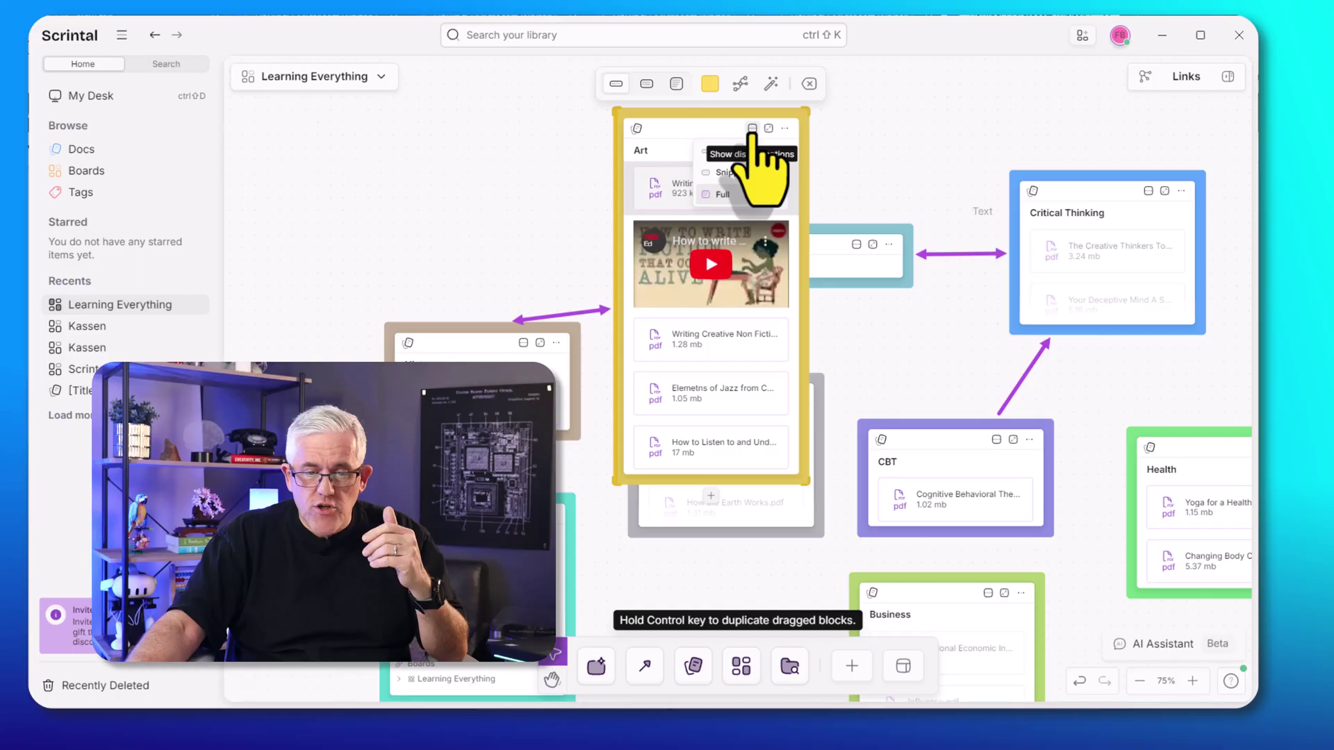
Collapse Art to Compact and draw a connector arrow linking Education and Technology
{"action": "left_click", "coordinate": [727, 158]}
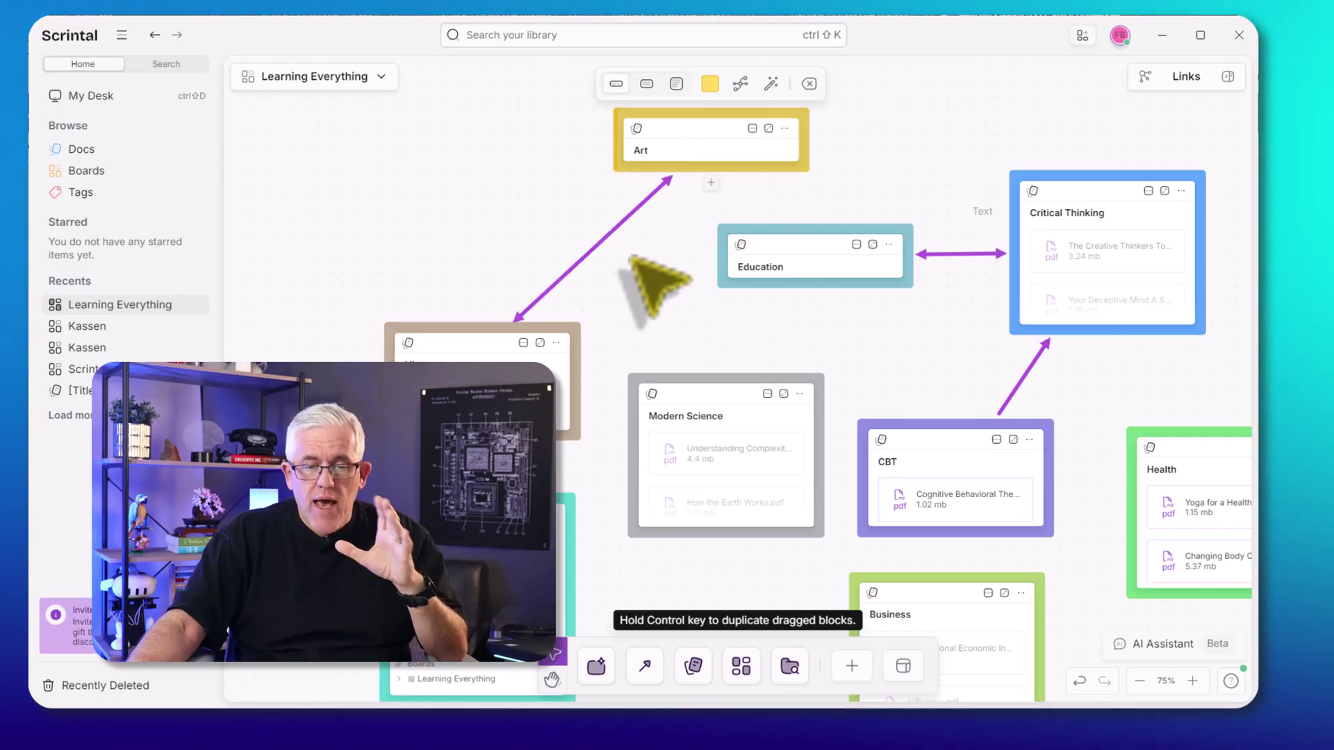
{"action": "left_click", "coordinate": [779, 258]}
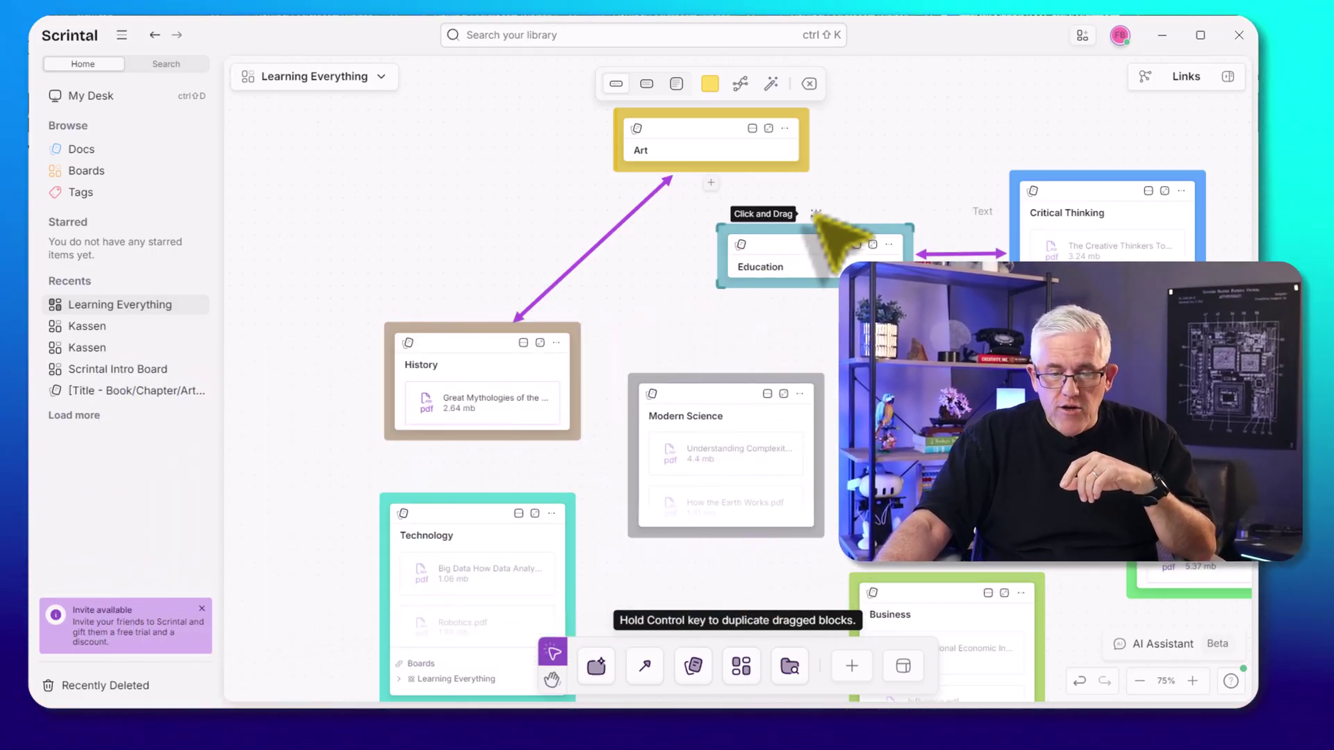
{"action": "left_click", "coordinate": [817, 214]}
{"action": "left_click", "coordinate": [645, 666]}
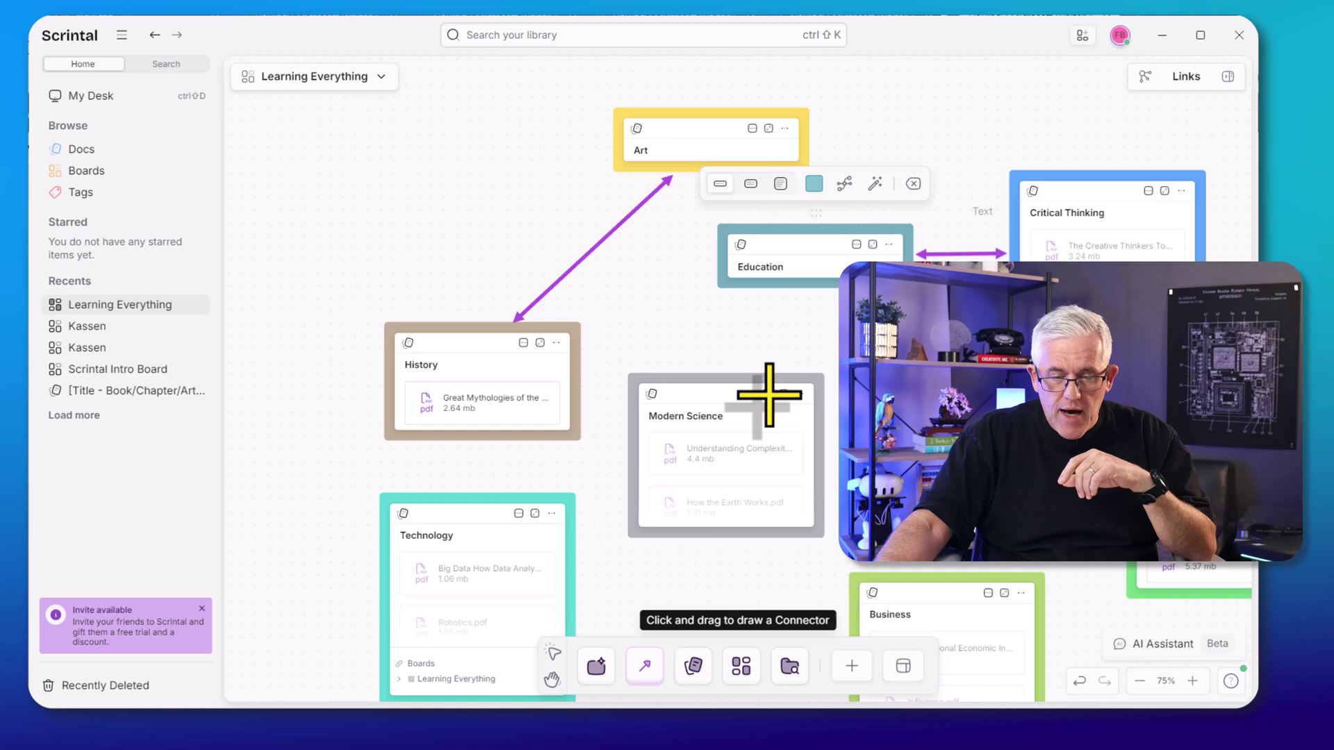
{"action": "left_click_drag", "start_coordinate": [742, 278], "coordinate": [530, 505]}
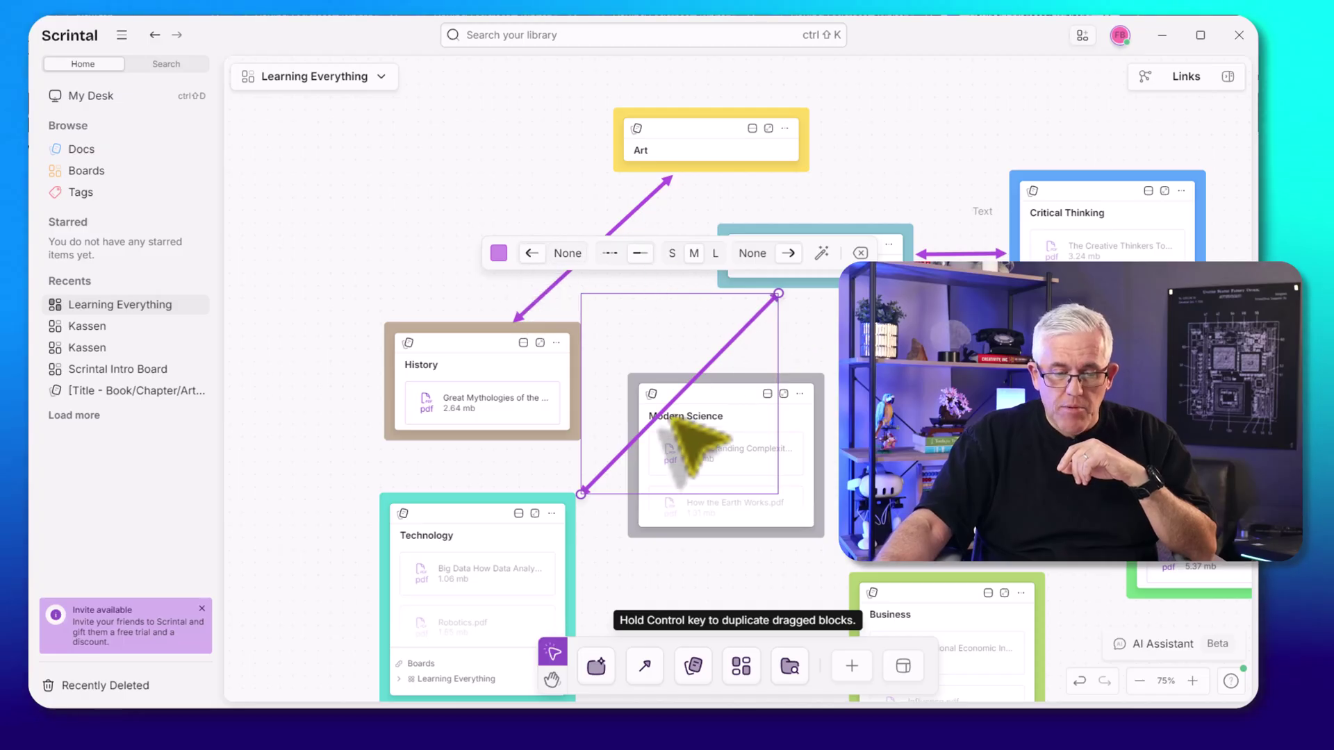
{"action": "left_click", "coordinate": [823, 334]}
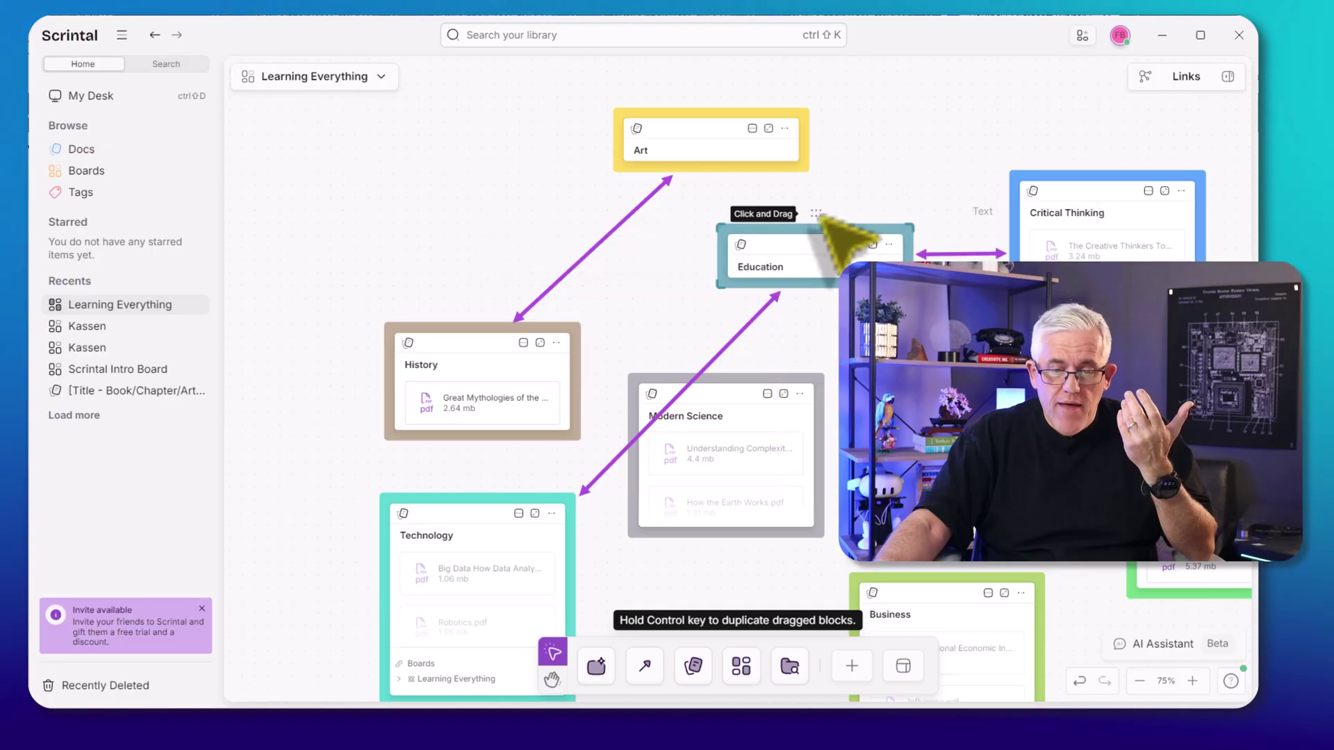
Move Education and History, reattach Art's arrow to History, and shift Critical Thinking below History
{"action": "left_click_drag", "start_coordinate": [818, 232], "coordinate": [388, 155]}
{"action": "left_click", "coordinate": [508, 354], "text": "shift"}
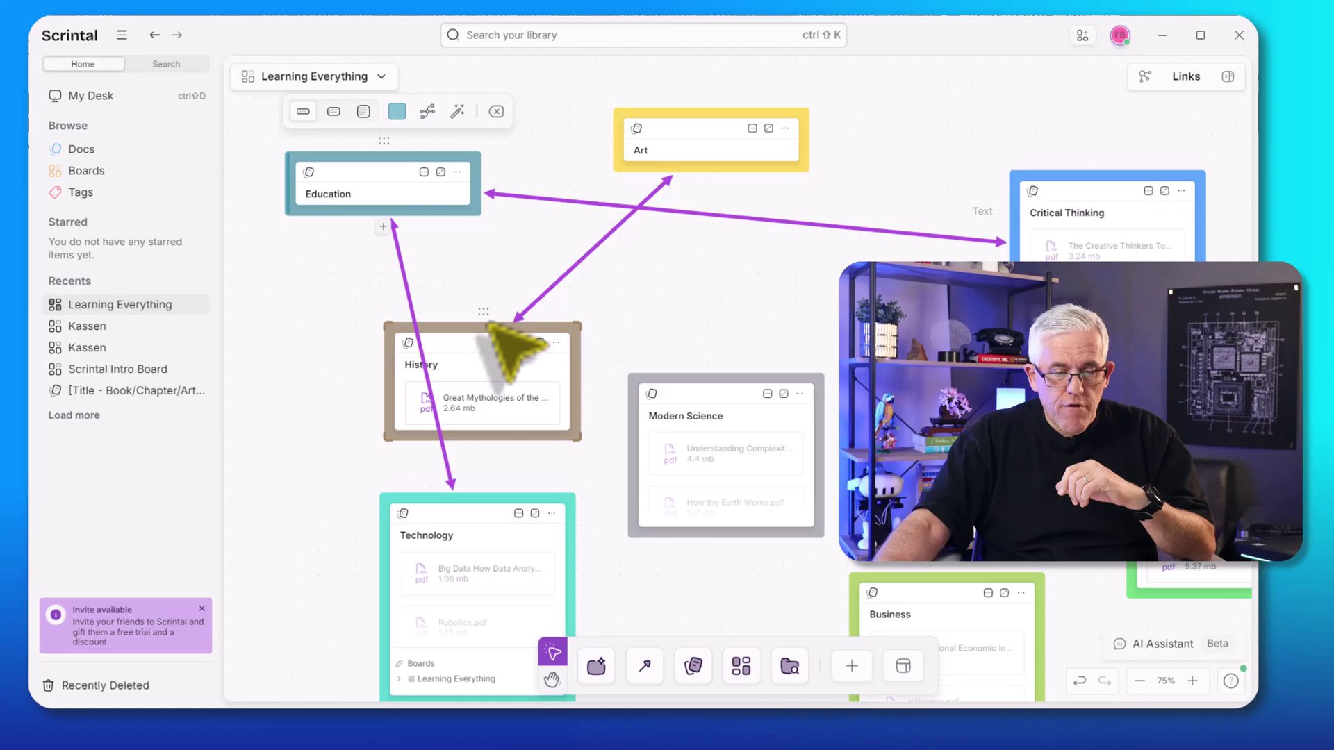
{"action": "left_click_drag", "start_coordinate": [484, 314], "coordinate": [940, 112]}
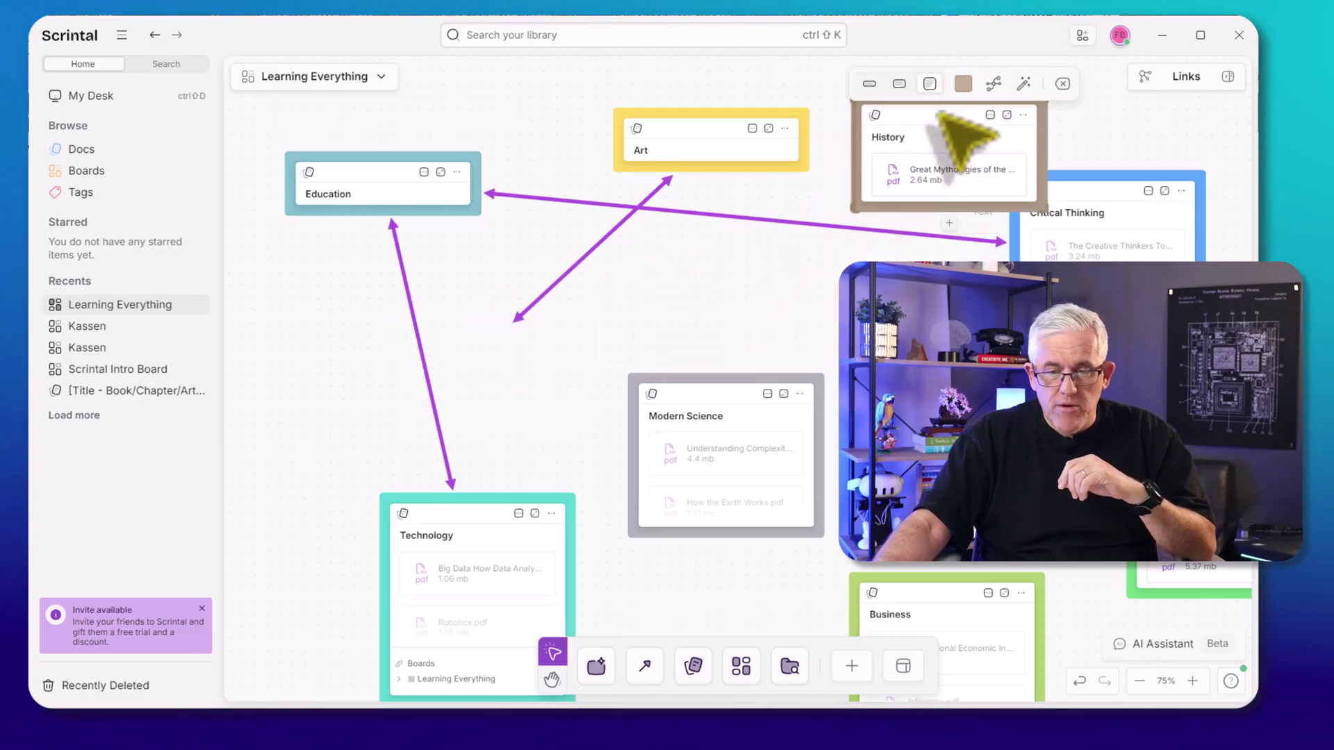
{"action": "left_click", "coordinate": [520, 317]}
{"action": "left_click_drag", "start_coordinate": [515, 320], "coordinate": [893, 164]}
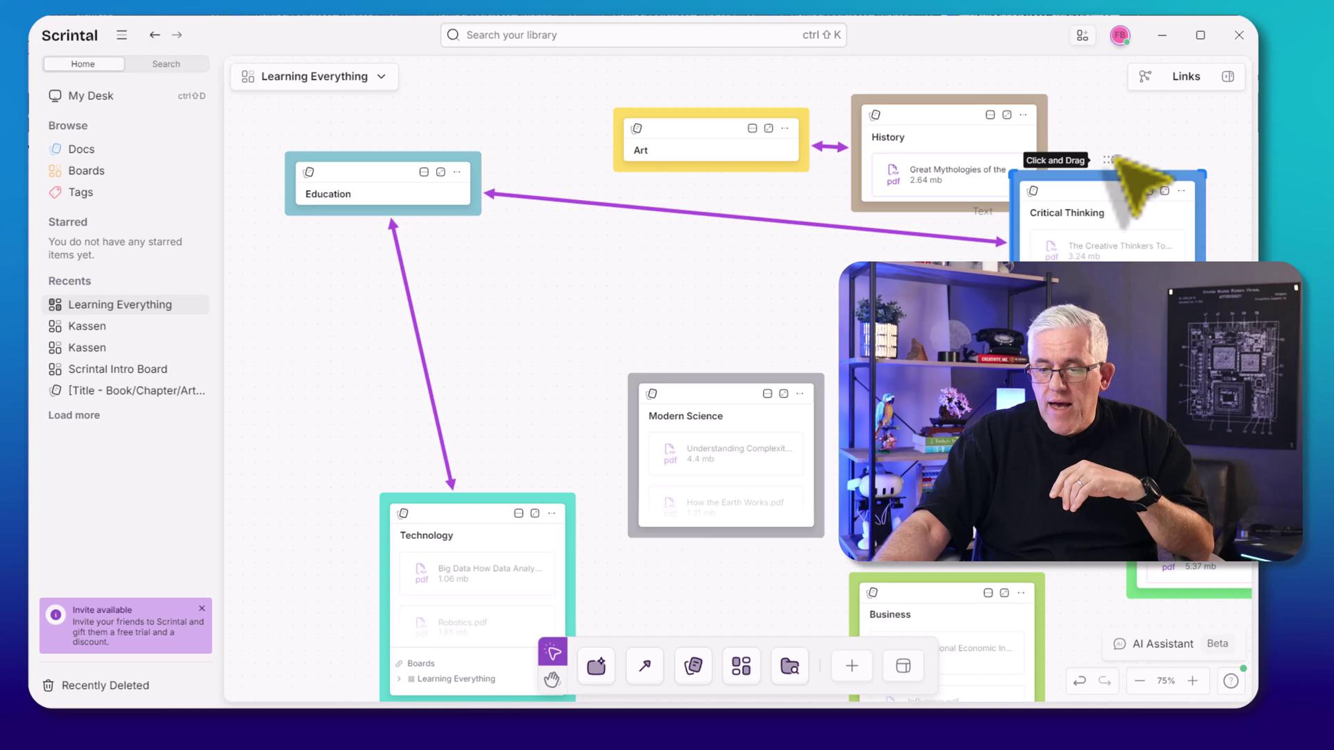
{"action": "left_click_drag", "start_coordinate": [1108, 166], "coordinate": [1155, 217]}
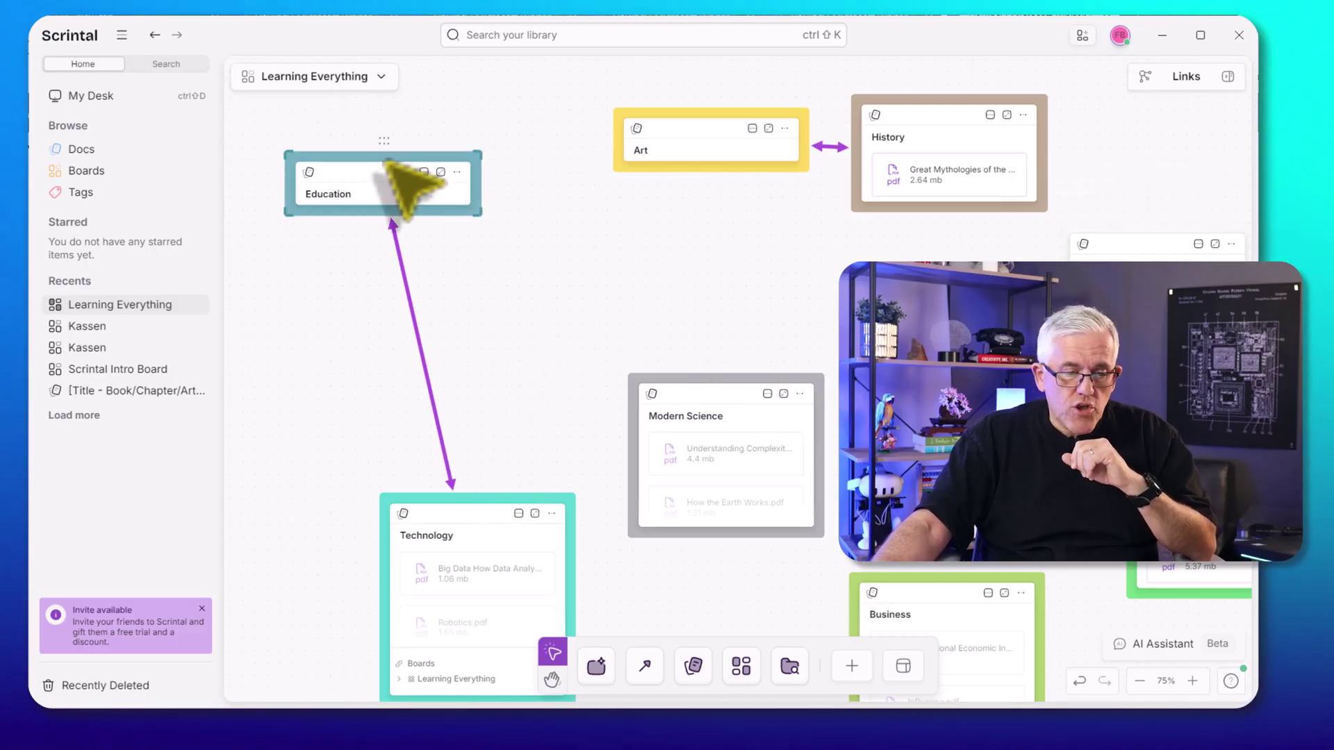
Drag the Education block lower until it sits directly above Technology
{"action": "left_click_drag", "start_coordinate": [384, 140], "coordinate": [471, 179]}
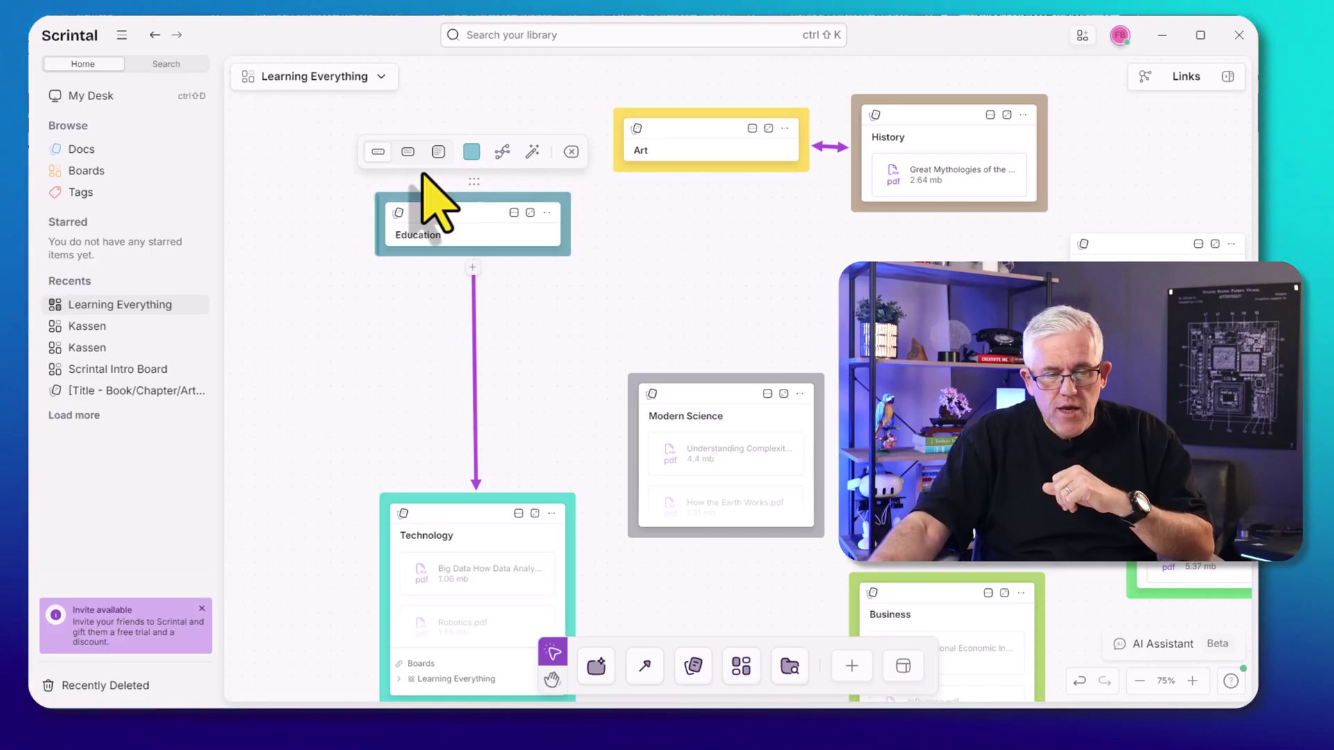
{"action": "left_click_drag", "start_coordinate": [474, 183], "coordinate": [471, 237]}
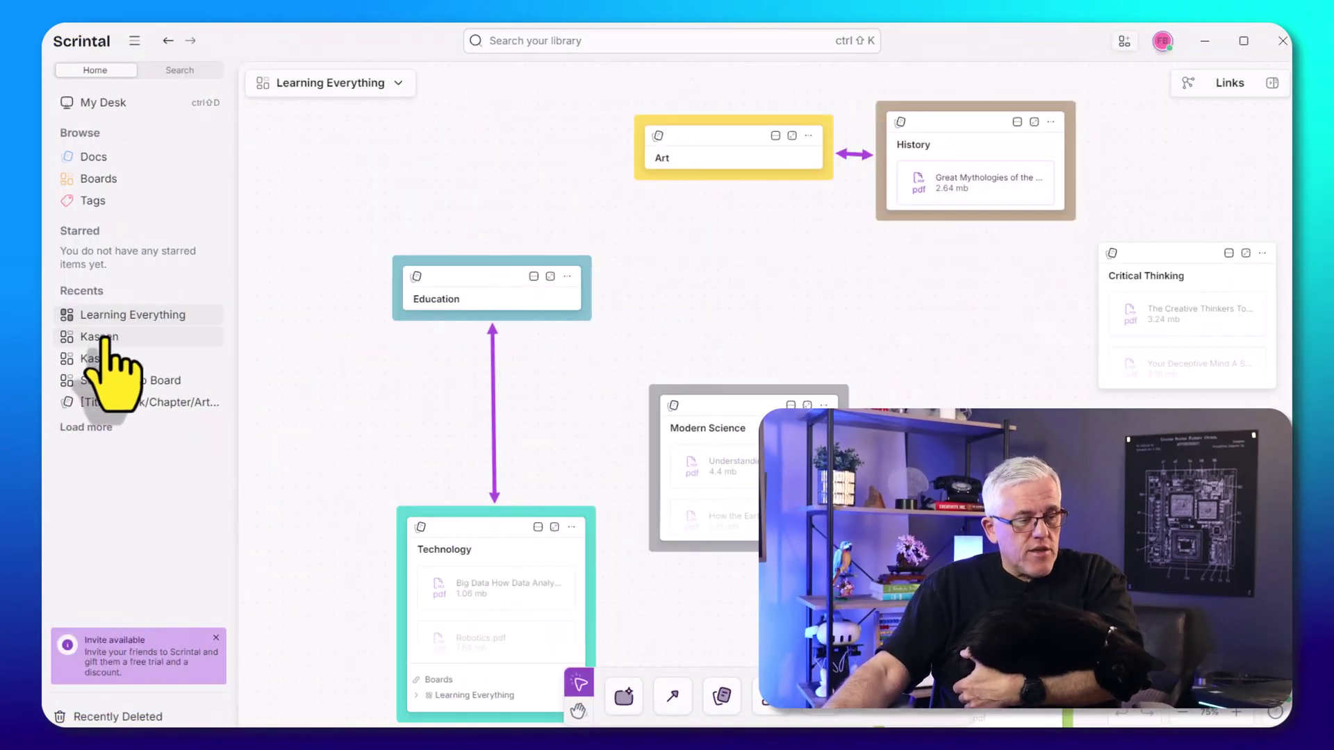
On the Kassen board, add a /pdf block and upload 'How to Listen to and Understand Great Music 3rd Edition.pdf'
{"action": "left_click", "coordinate": [100, 336]}
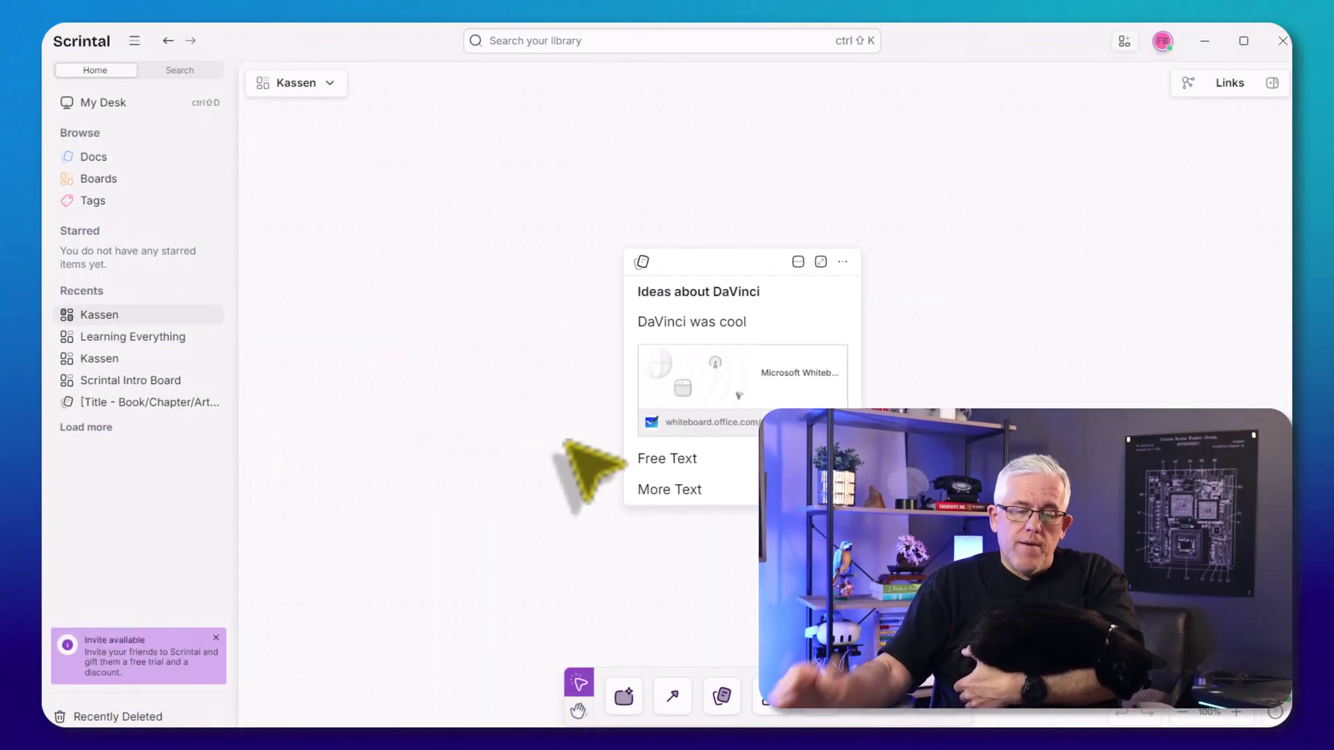
{"action": "left_click", "coordinate": [432, 352]}
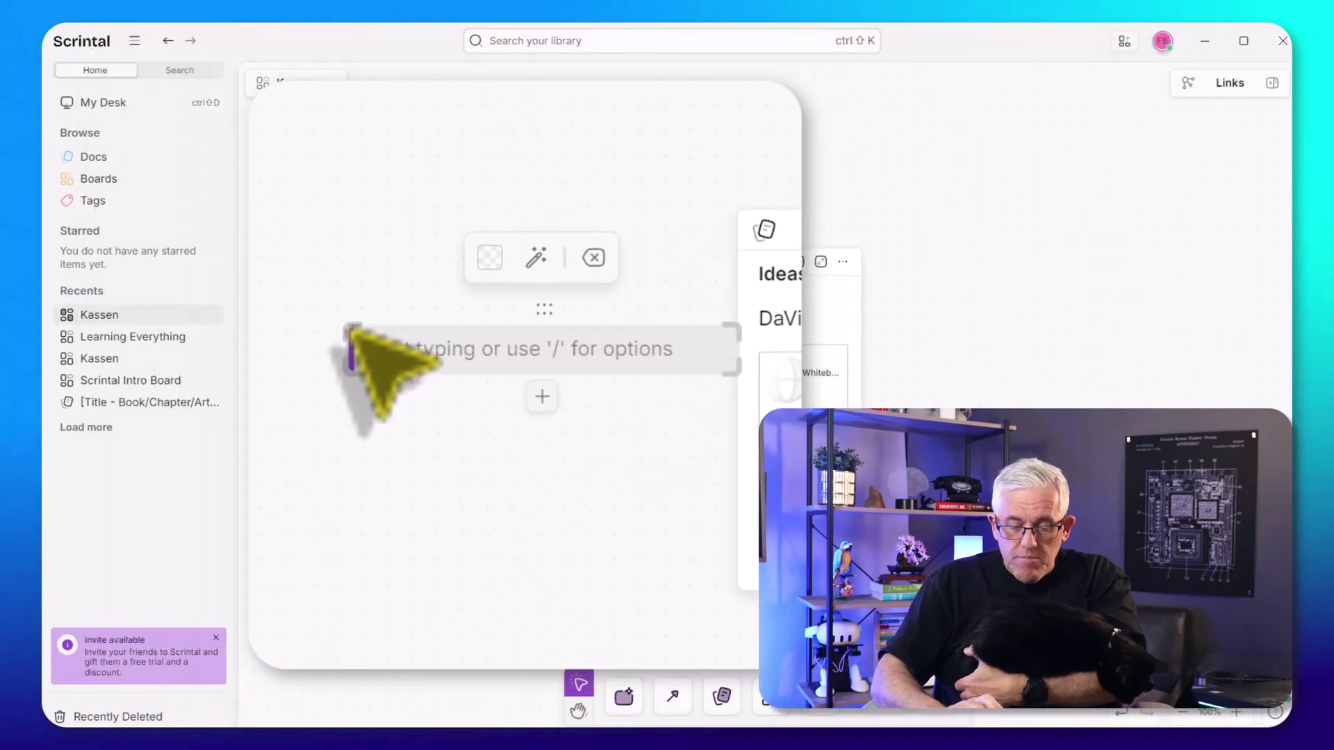
{"action": "type", "text": "/"}
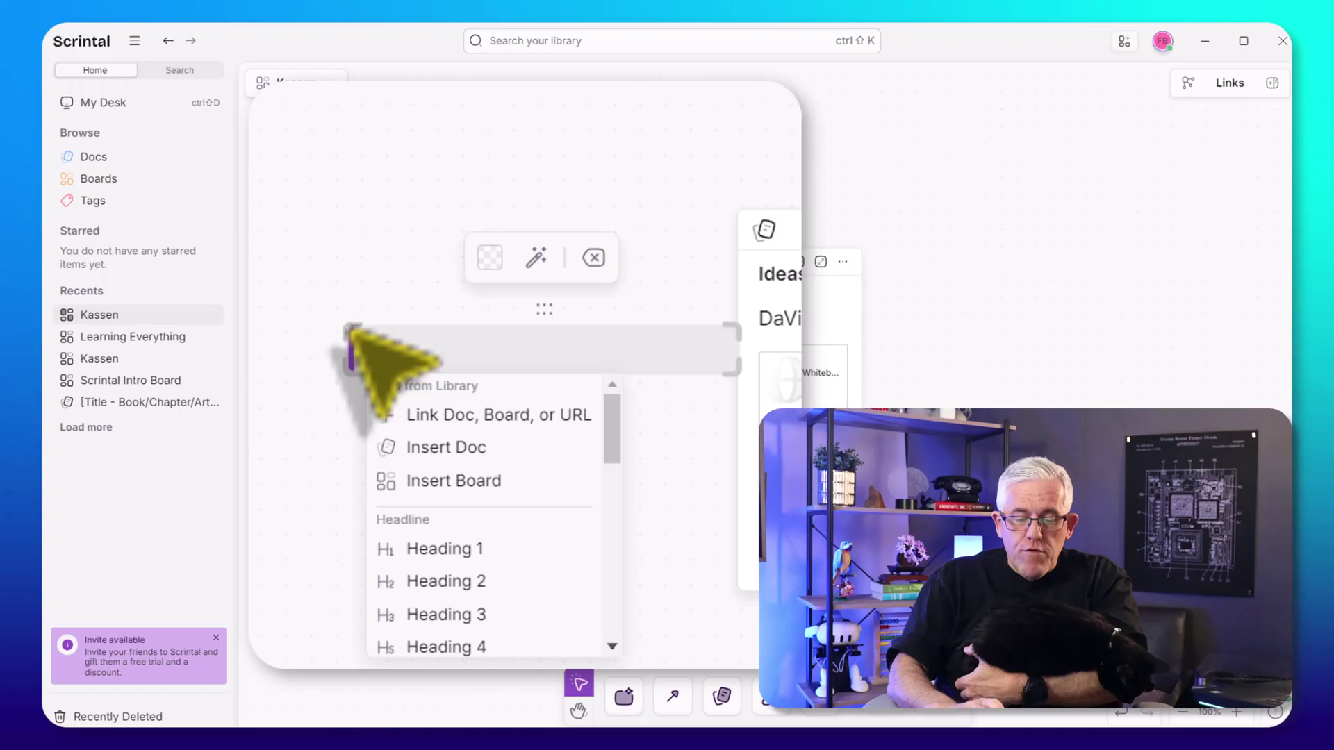
{"action": "type", "text": "pdf"}
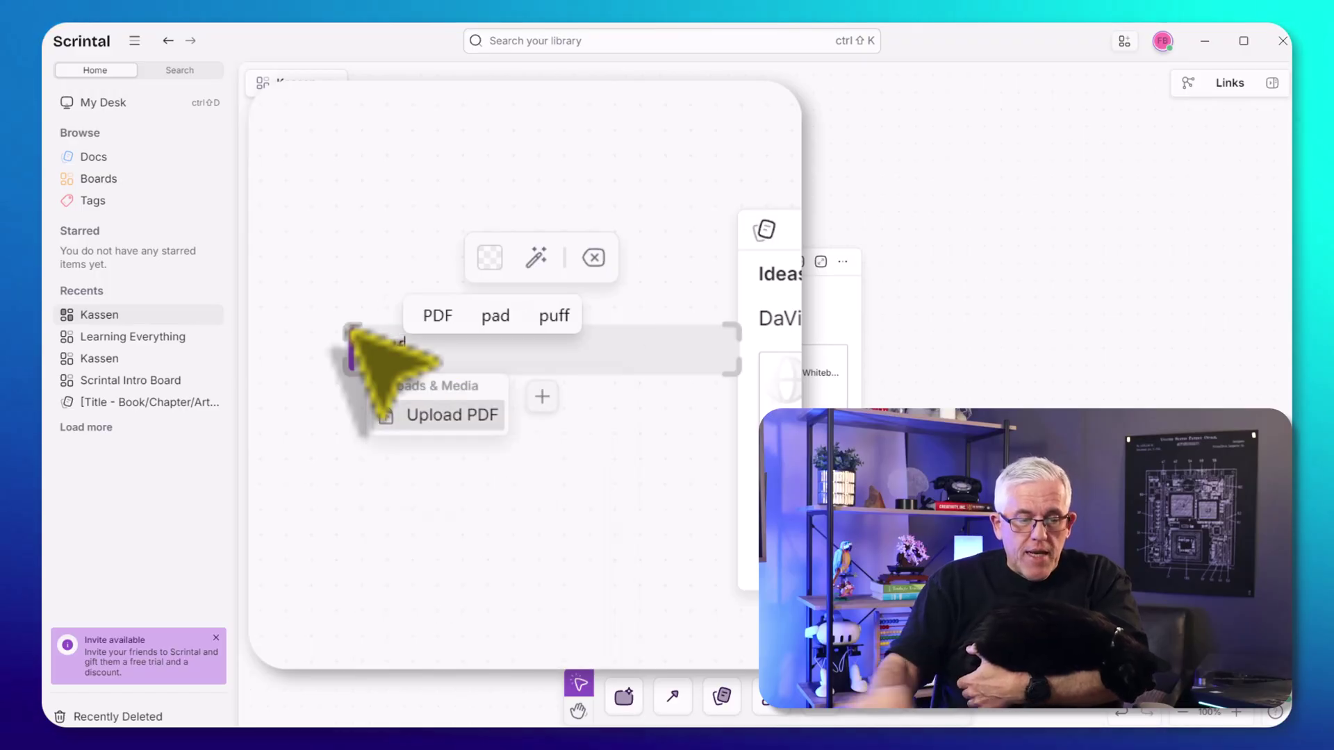
{"action": "left_click", "coordinate": [438, 414]}
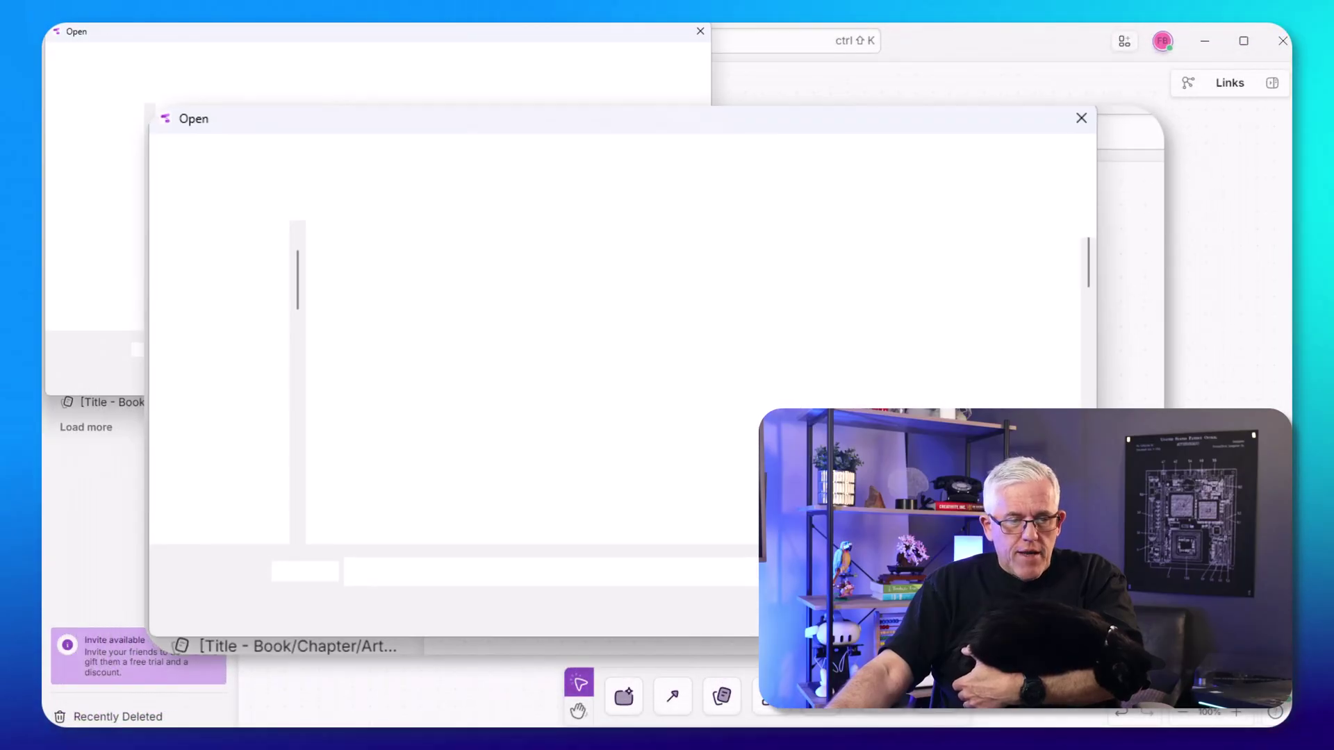
{"action": "scroll", "coordinate": [399, 405], "scroll_direction": "down", "scroll_amount": 4}
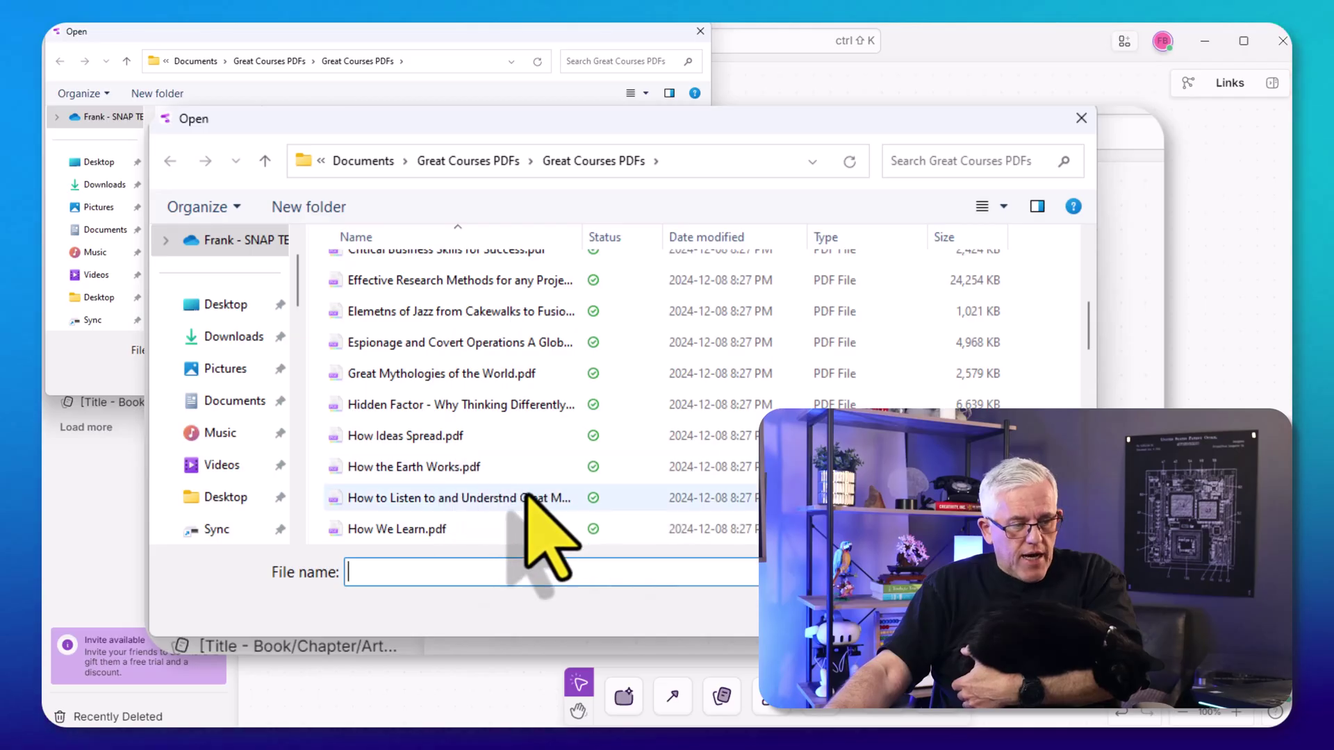
{"action": "left_click", "coordinate": [447, 495]}
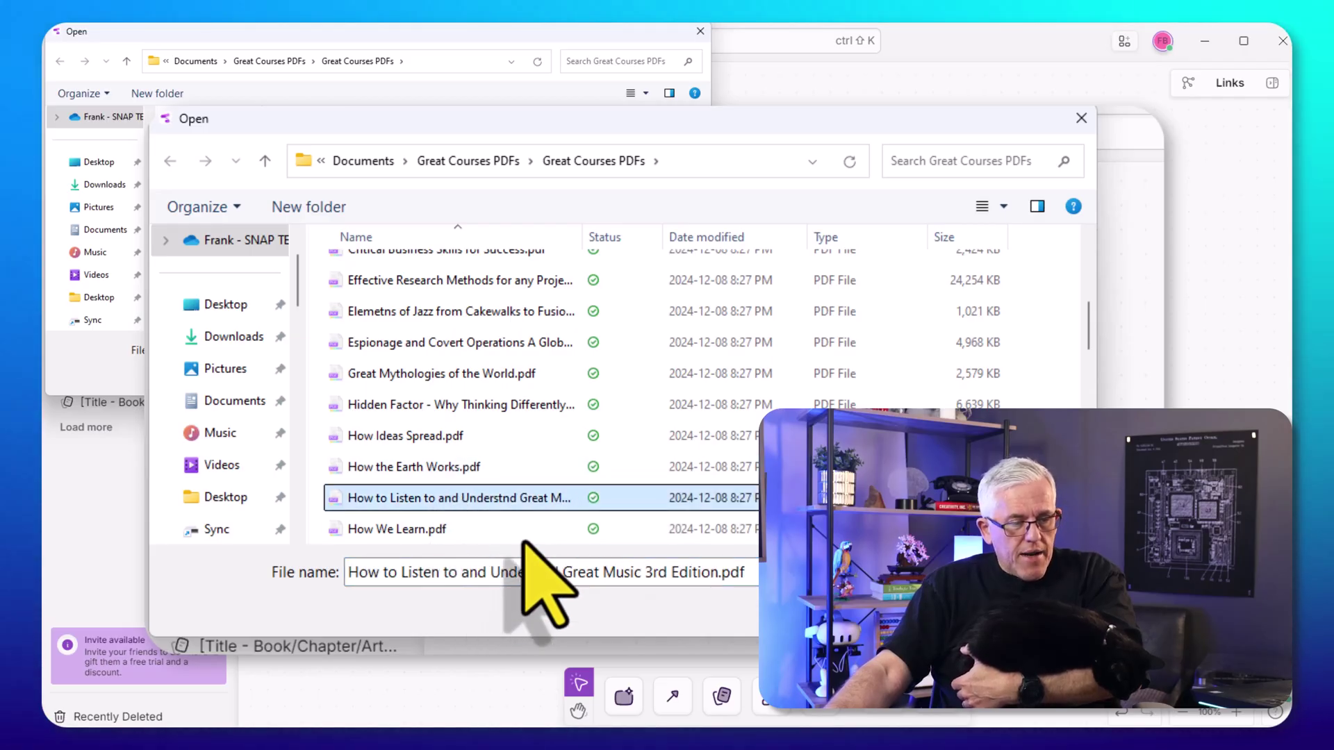
{"action": "key", "text": "Return"}
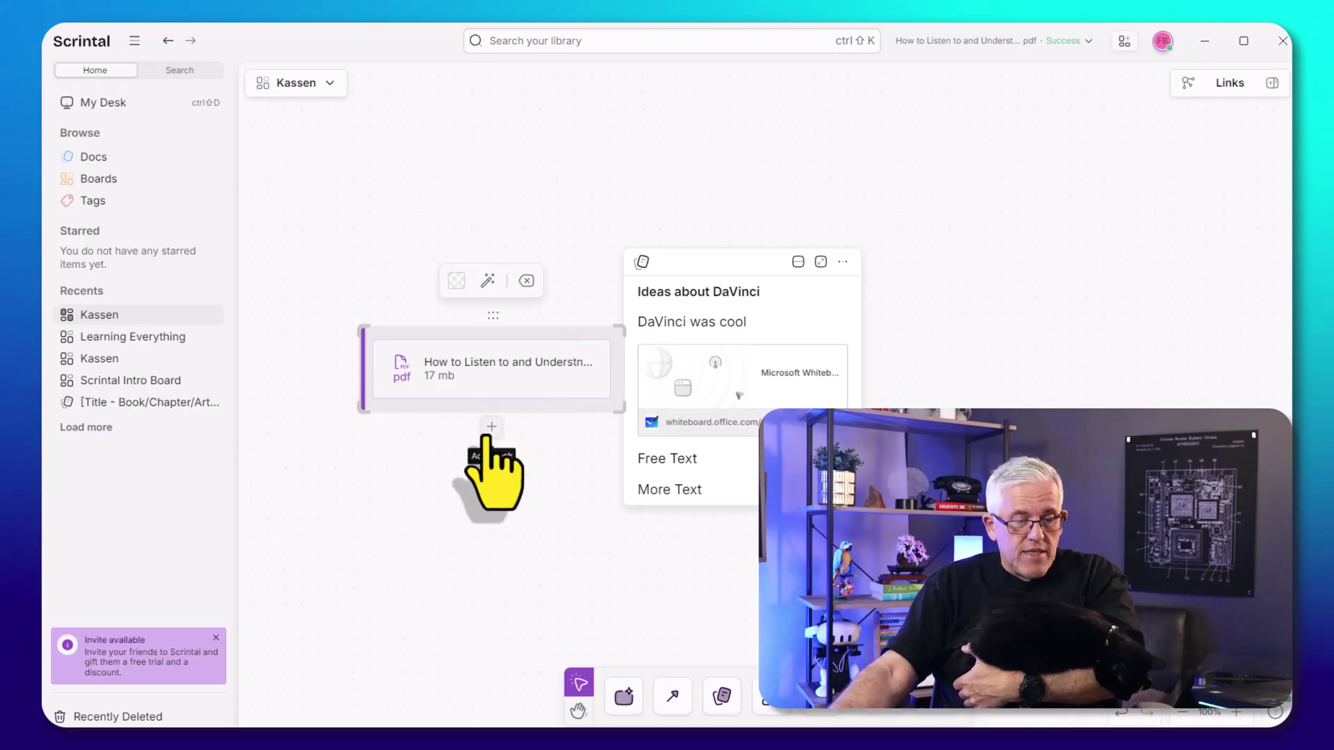
Under the PDF, add a block with the line 'records' followed by a numbered list item 'one'
{"action": "left_click", "coordinate": [491, 427]}
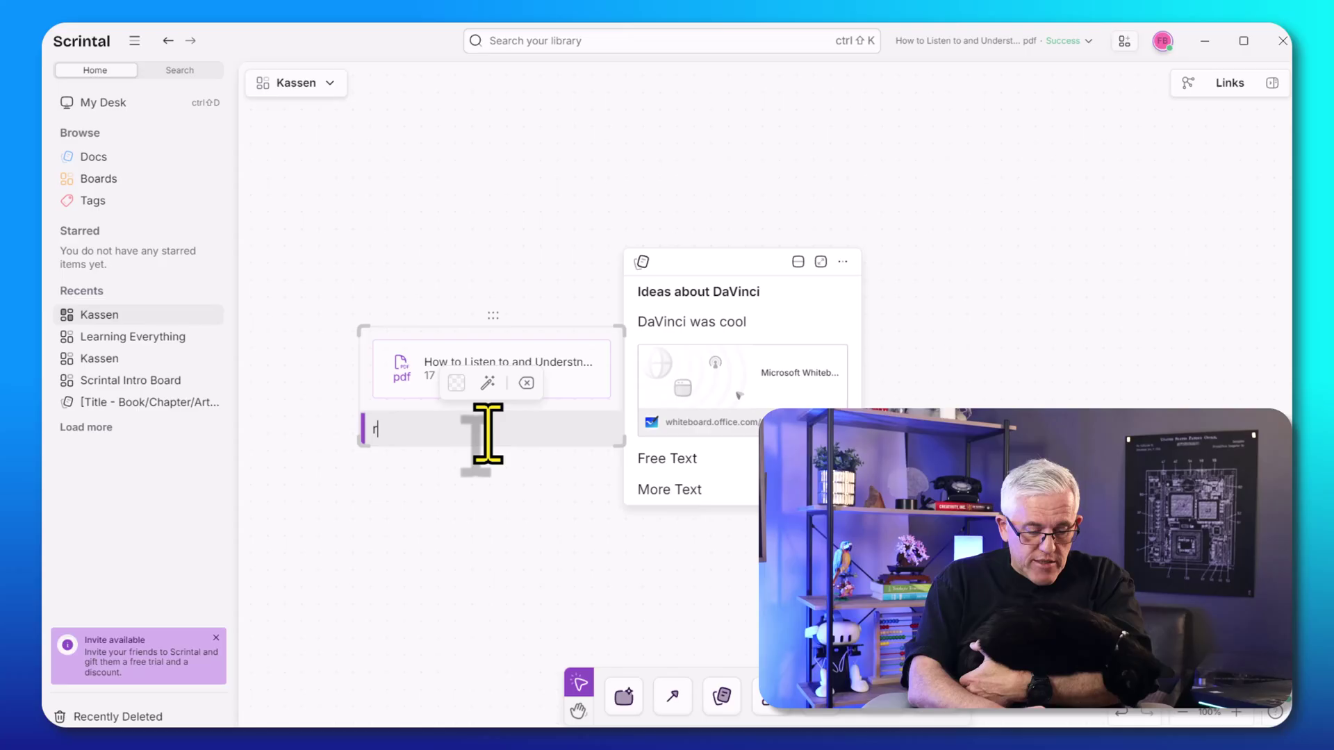
{"action": "type", "text": "records"}
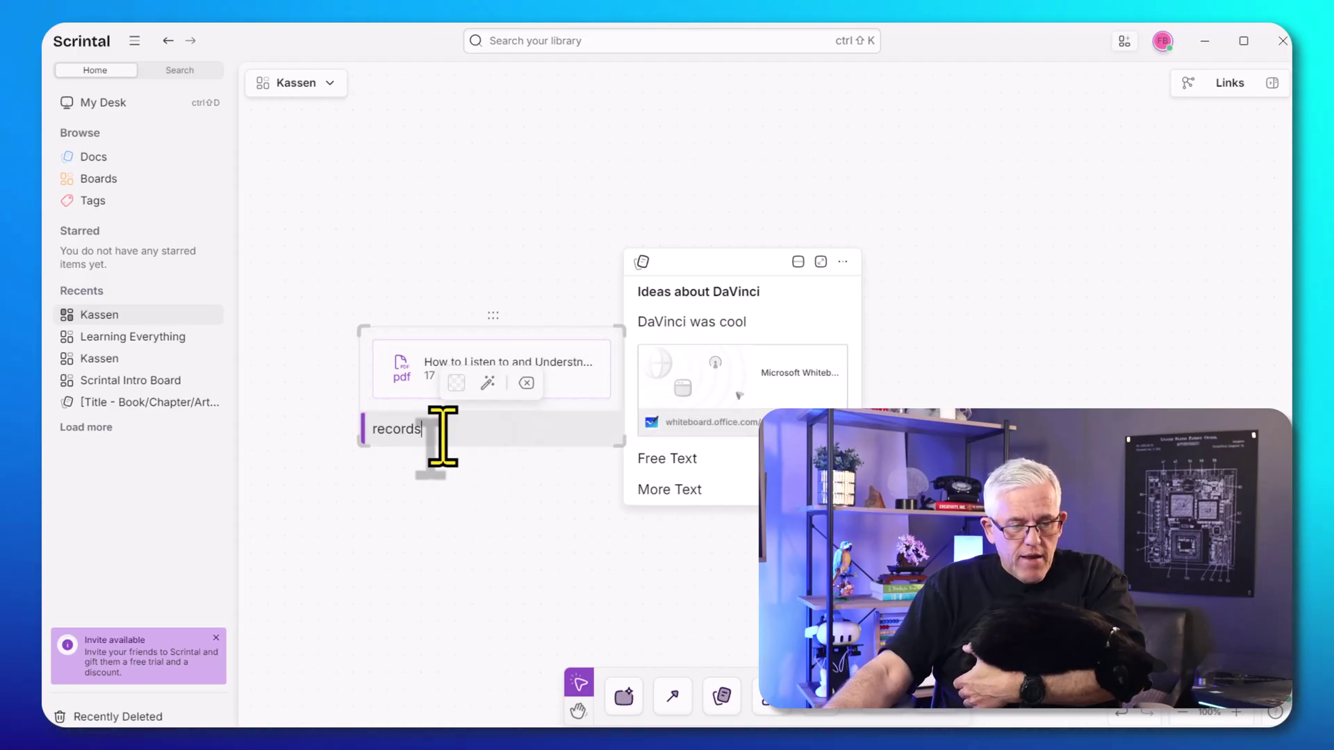
{"action": "key", "text": "Return"}
{"action": "type", "text": "/l"}
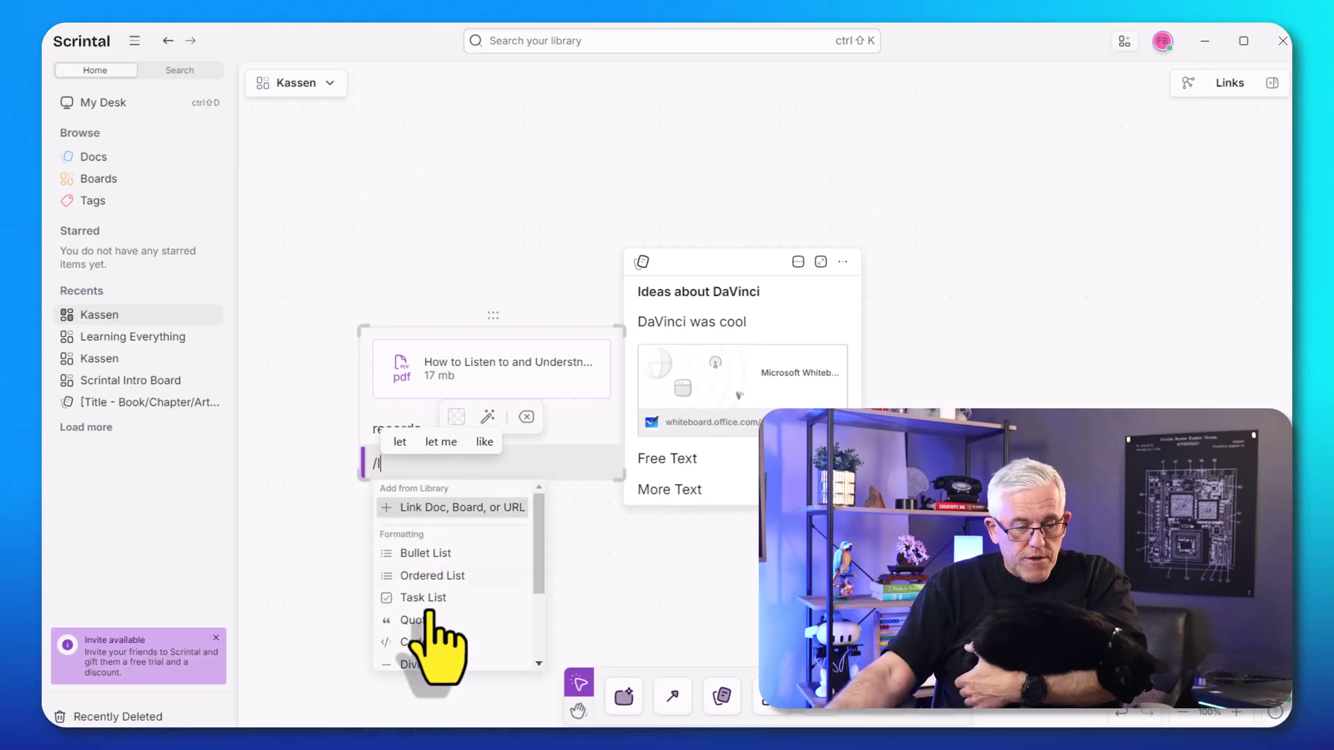
{"action": "scroll", "coordinate": [442, 610], "scroll_direction": "down", "scroll_amount": 2}
{"action": "scroll", "coordinate": [443, 606], "scroll_direction": "down", "scroll_amount": 1}
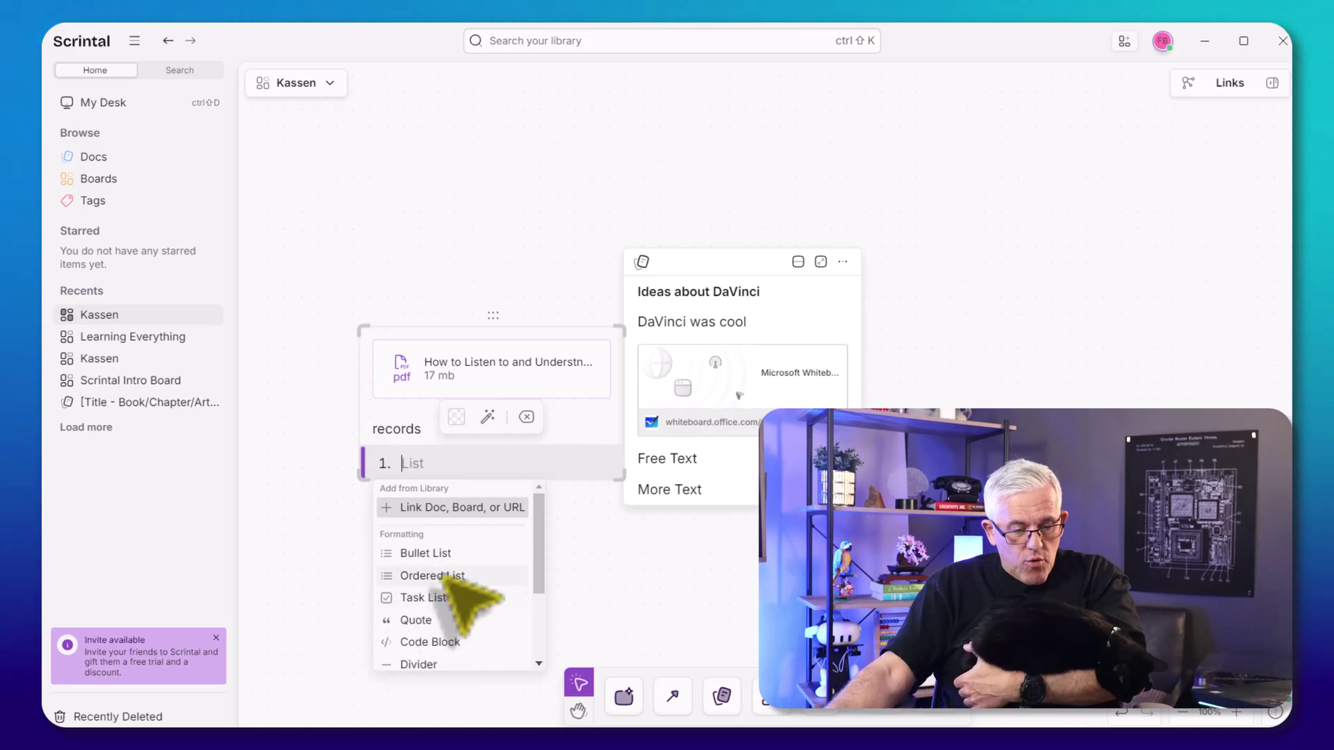
{"action": "type", "text": "one"}
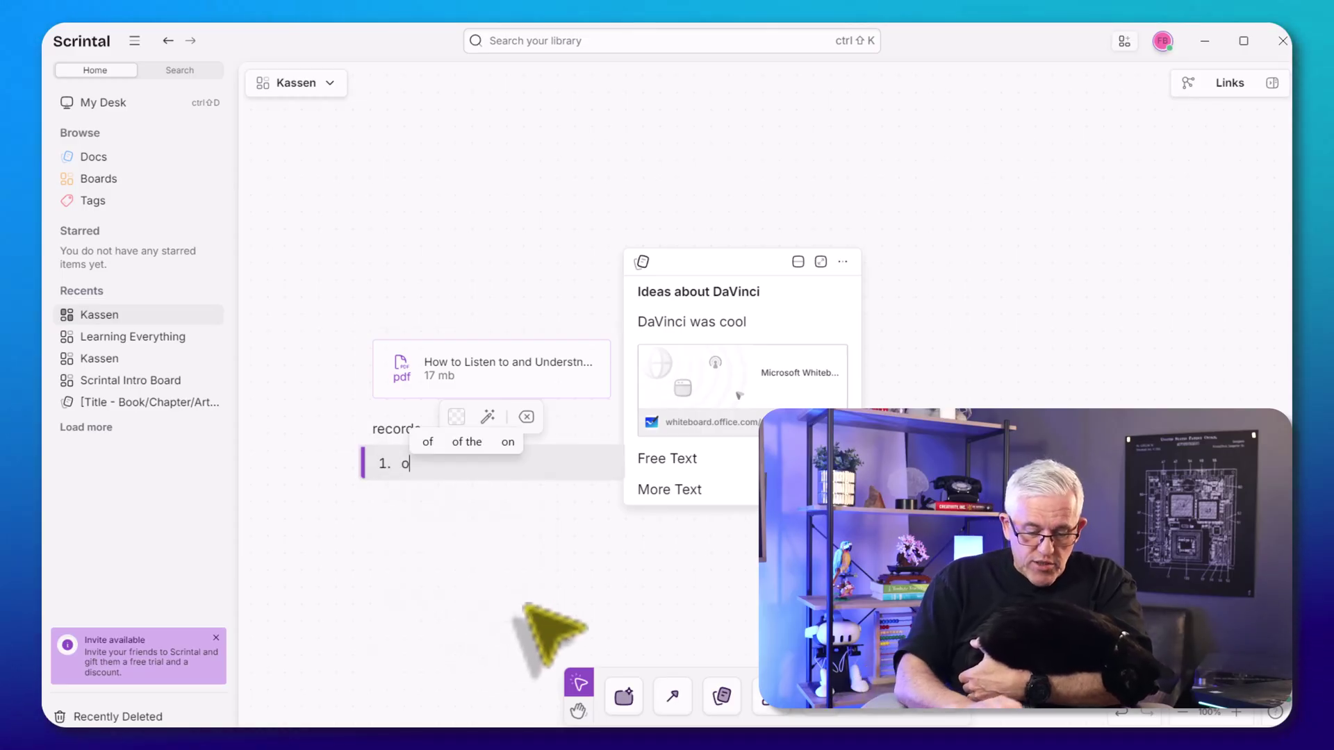
{"action": "left_click", "coordinate": [424, 581]}
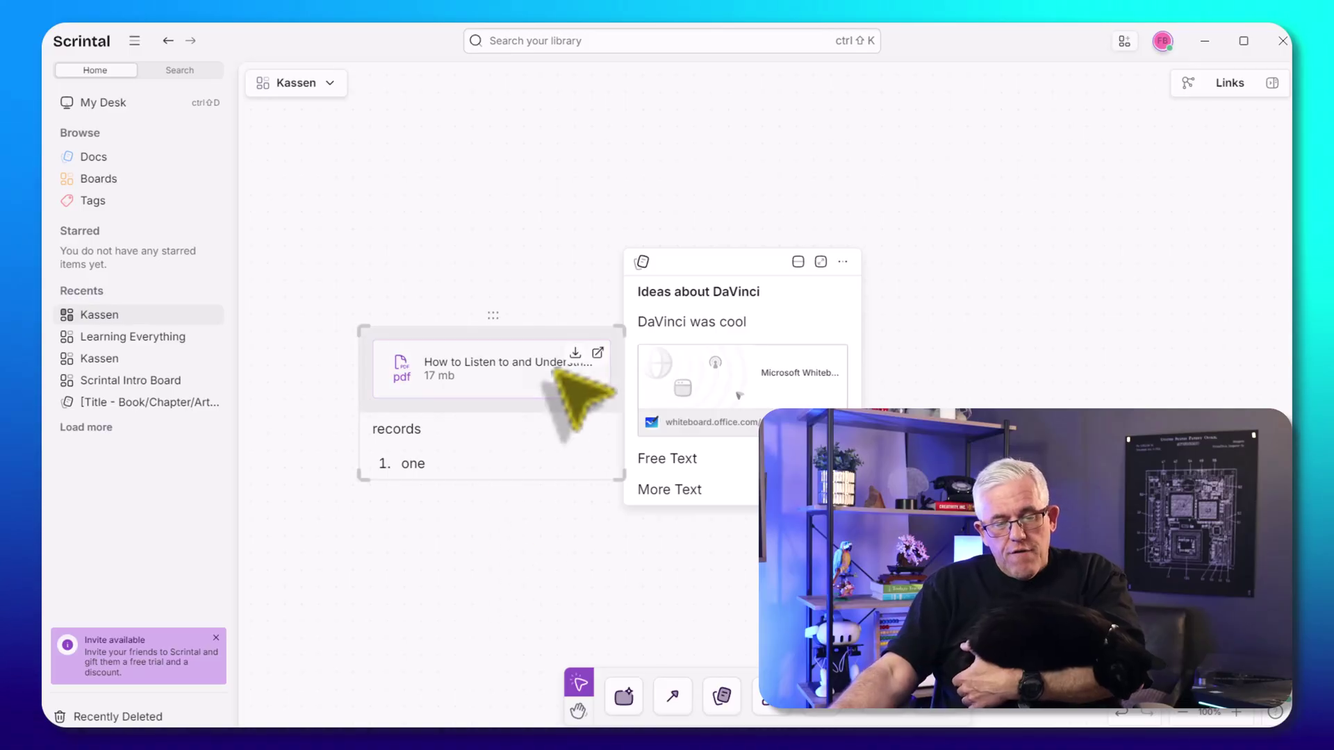
Open the Great Music PDF and scroll to the Stasimon Chorus from Orestes quote in Lecture 2
{"action": "left_click", "coordinate": [597, 353]}
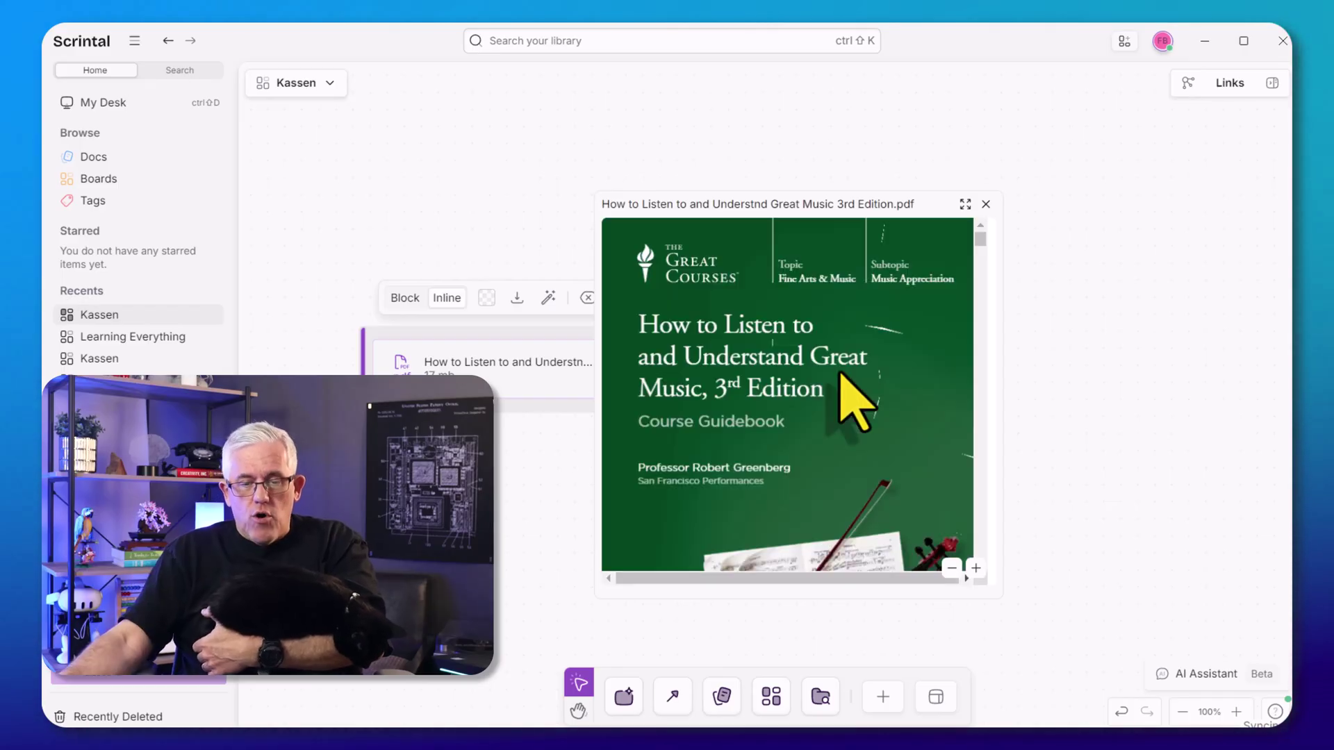
{"action": "scroll", "coordinate": [842, 375], "scroll_direction": "down", "scroll_amount": 10}
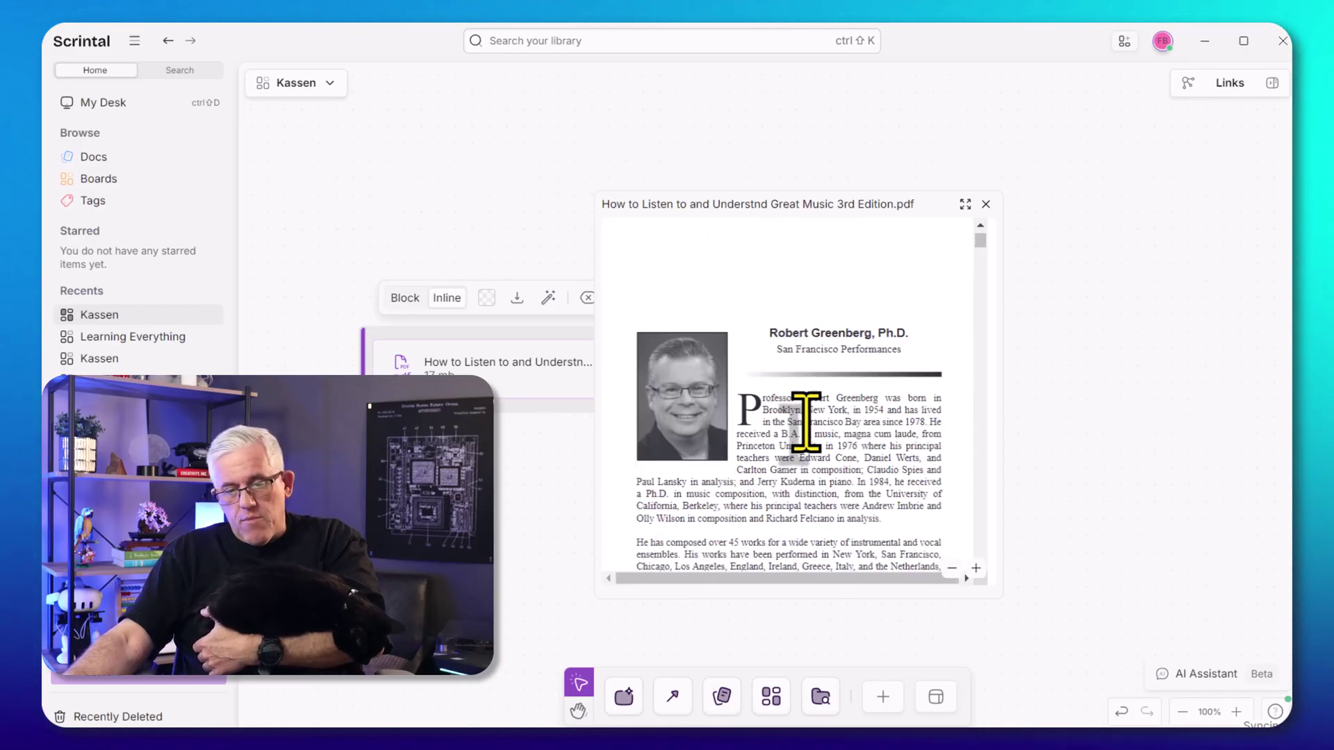
{"action": "scroll", "coordinate": [806, 422], "scroll_direction": "down", "scroll_amount": 15}
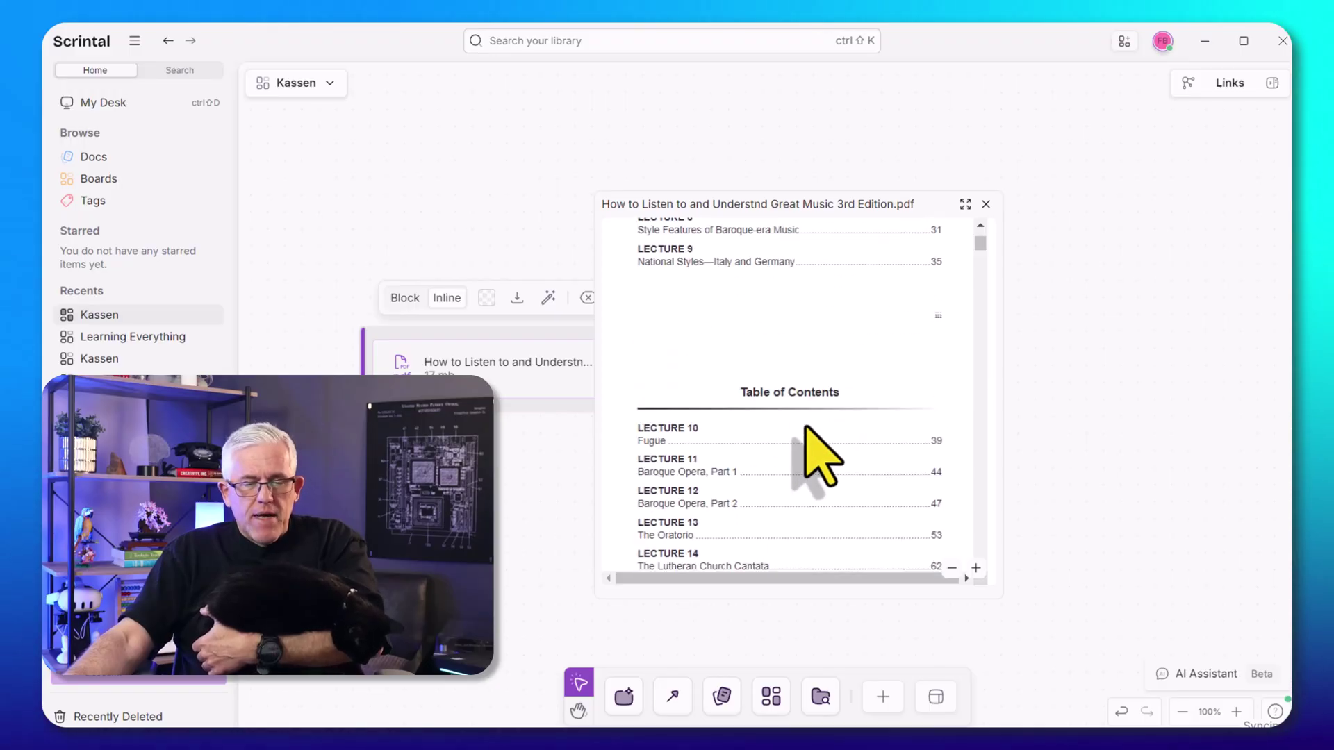
{"action": "scroll", "coordinate": [820, 456], "scroll_direction": "down", "scroll_amount": 20}
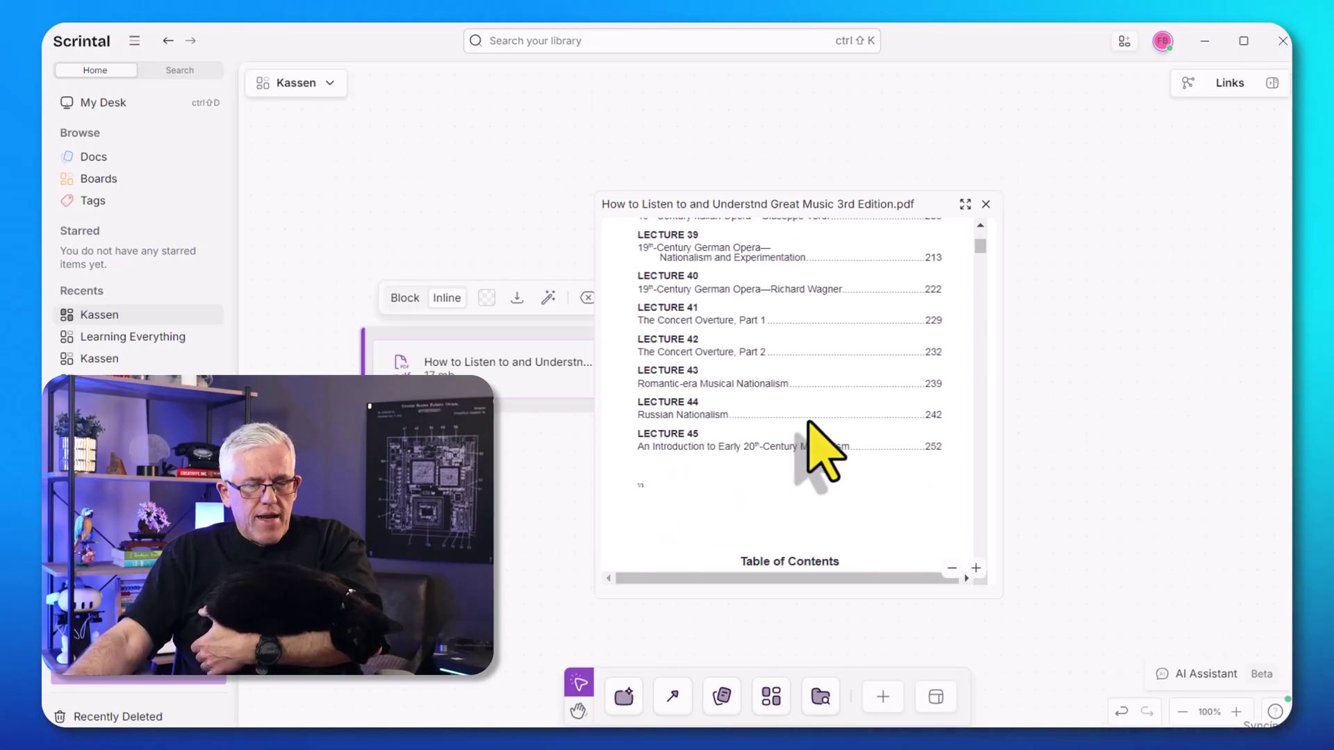
{"action": "scroll", "coordinate": [809, 424], "scroll_direction": "down", "scroll_amount": 20}
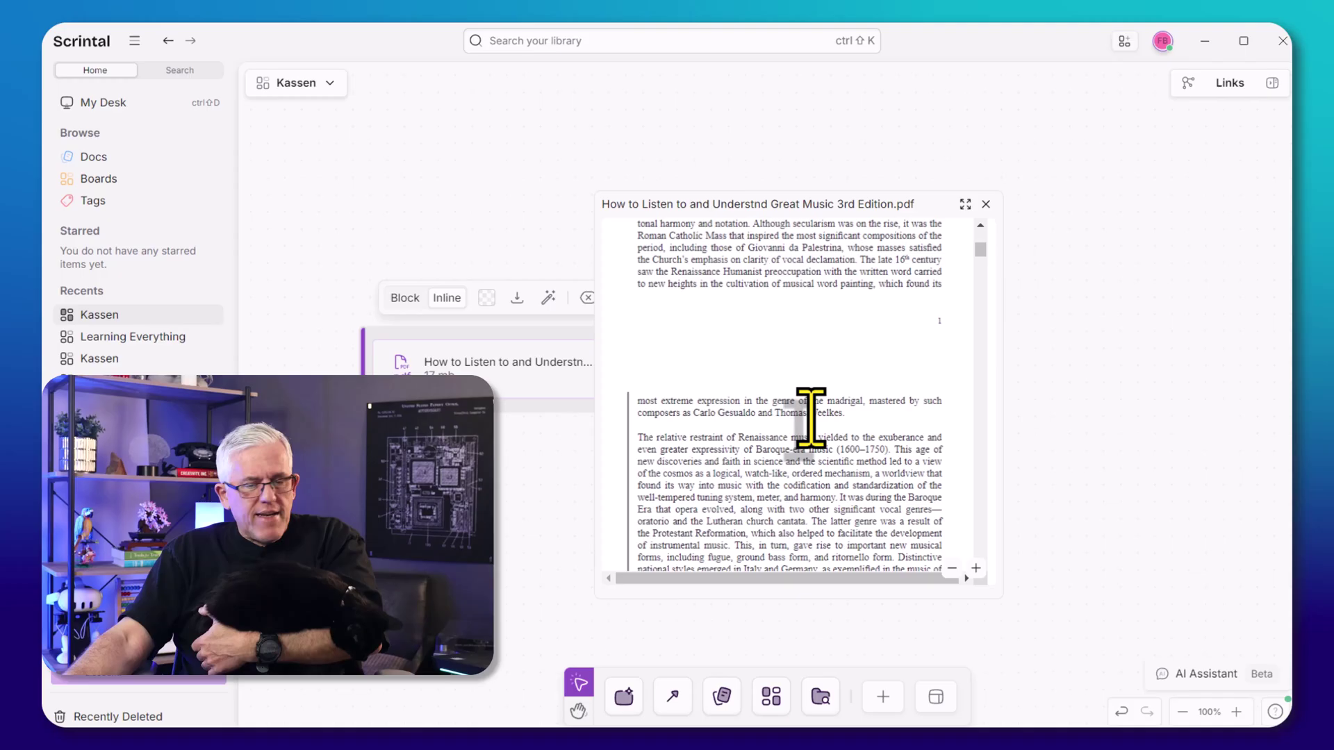
{"action": "scroll", "coordinate": [811, 417], "scroll_direction": "down", "scroll_amount": 15}
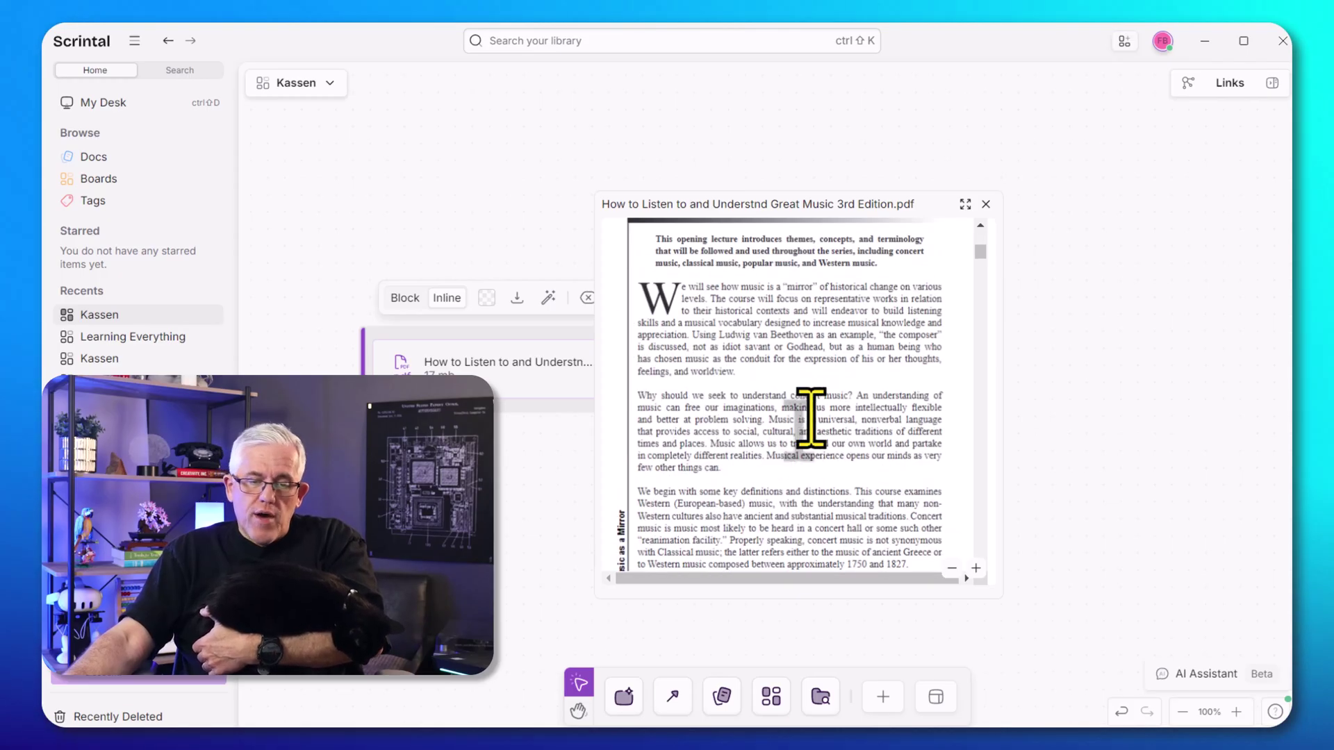
{"action": "scroll", "coordinate": [744, 431], "scroll_direction": "down", "scroll_amount": 15}
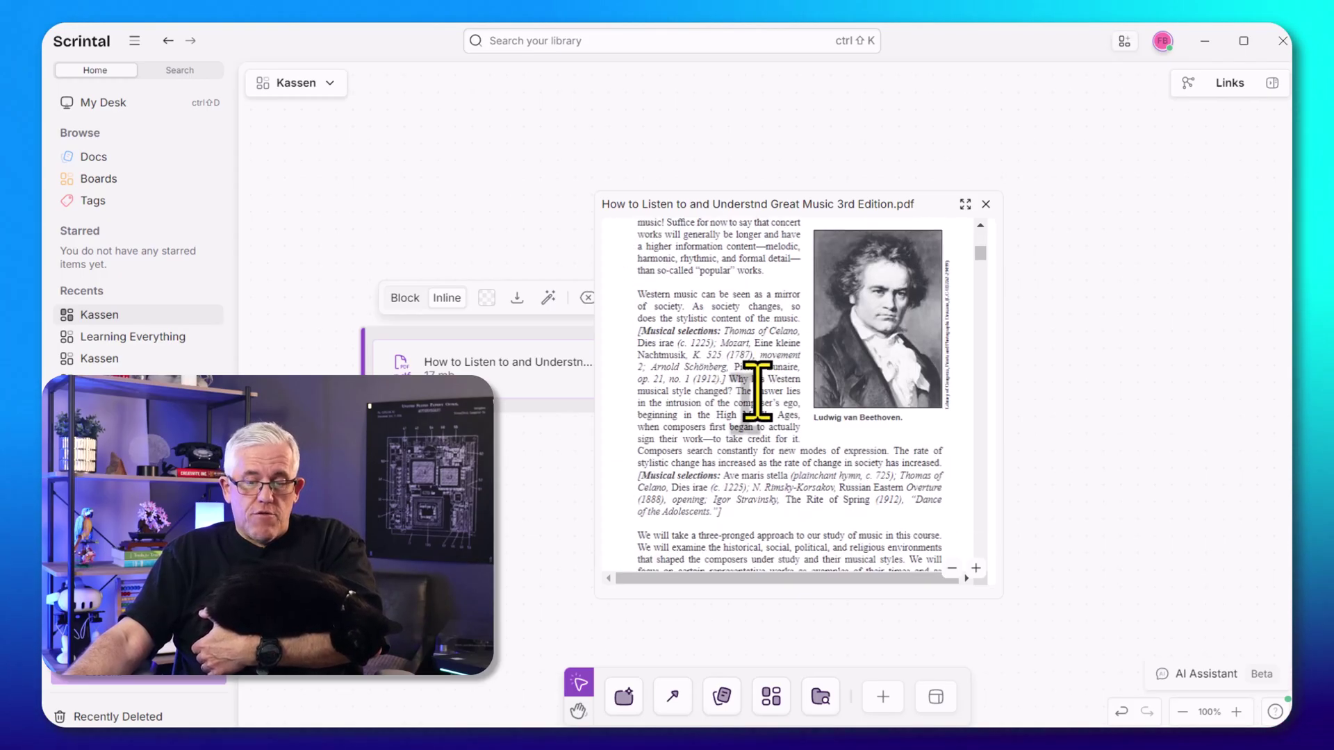
{"action": "scroll", "coordinate": [756, 387], "scroll_direction": "down", "scroll_amount": 5}
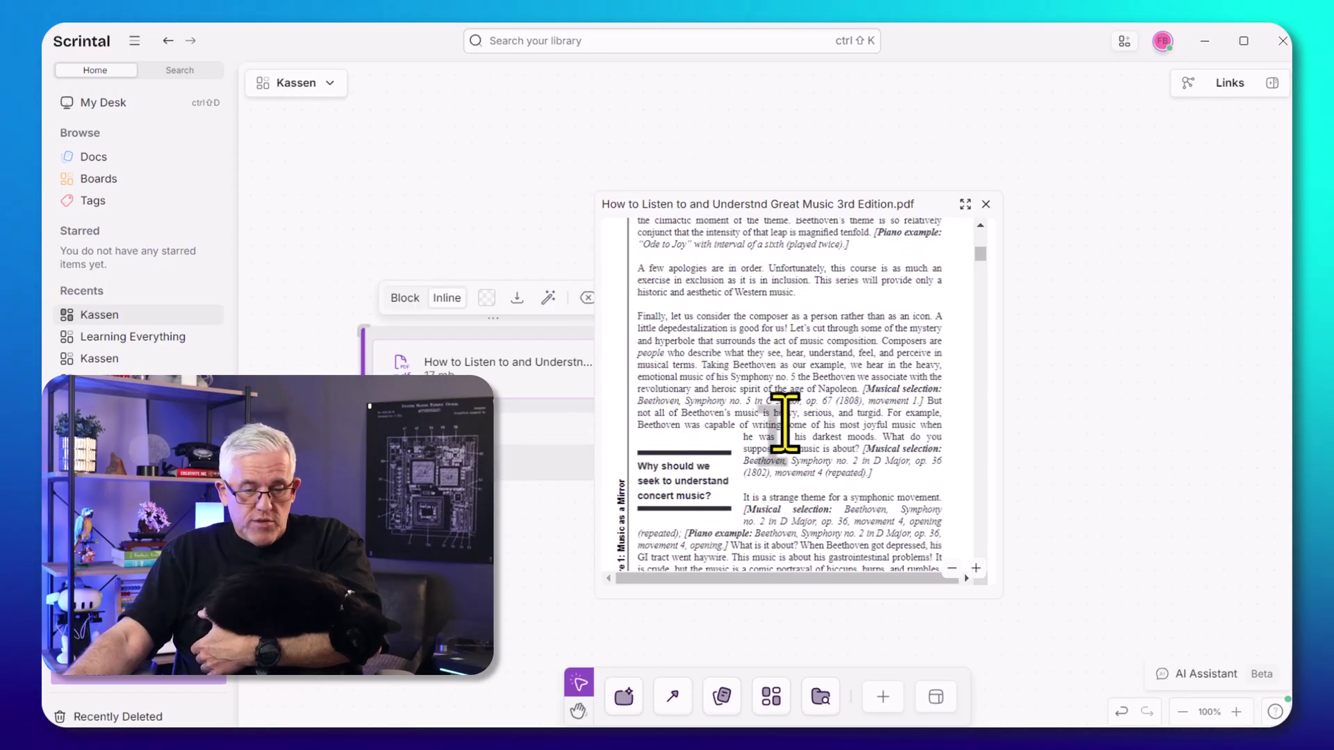
{"action": "scroll", "coordinate": [785, 424], "scroll_direction": "down", "scroll_amount": 8}
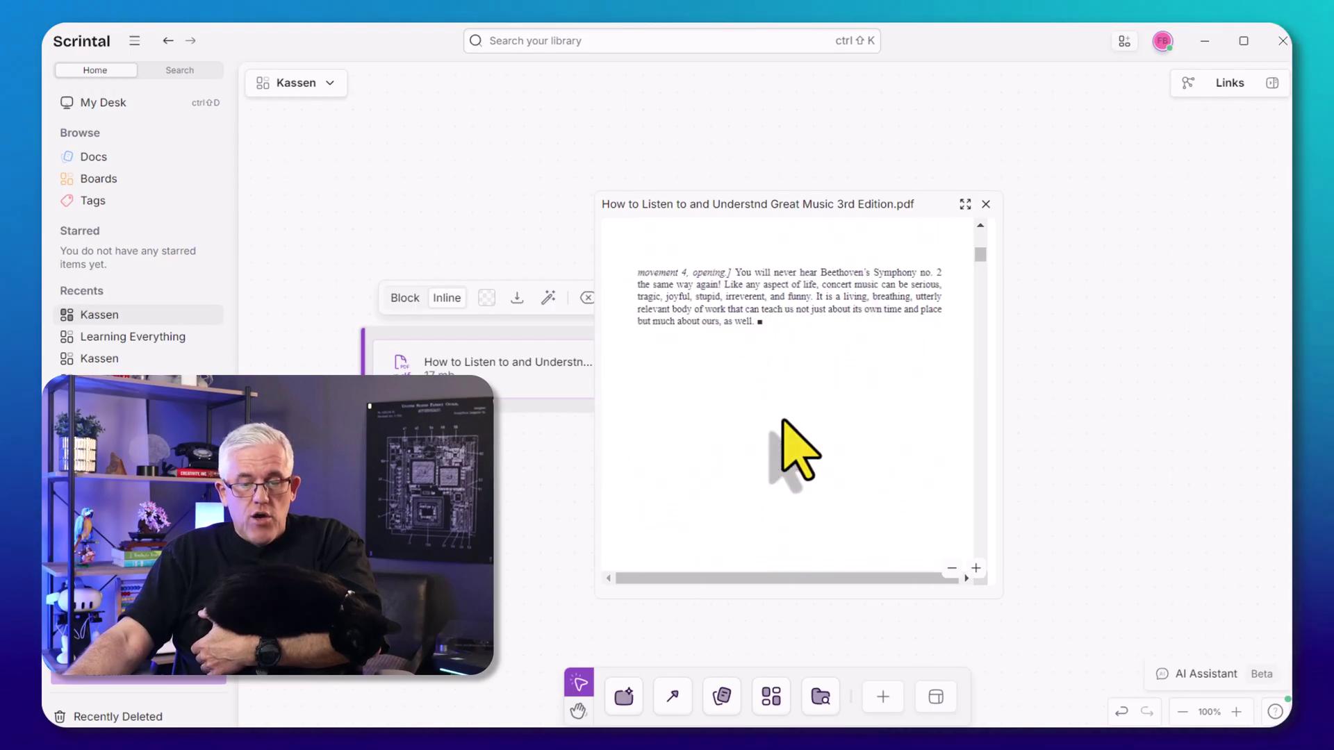
{"action": "scroll", "coordinate": [783, 422], "scroll_direction": "down", "scroll_amount": 10}
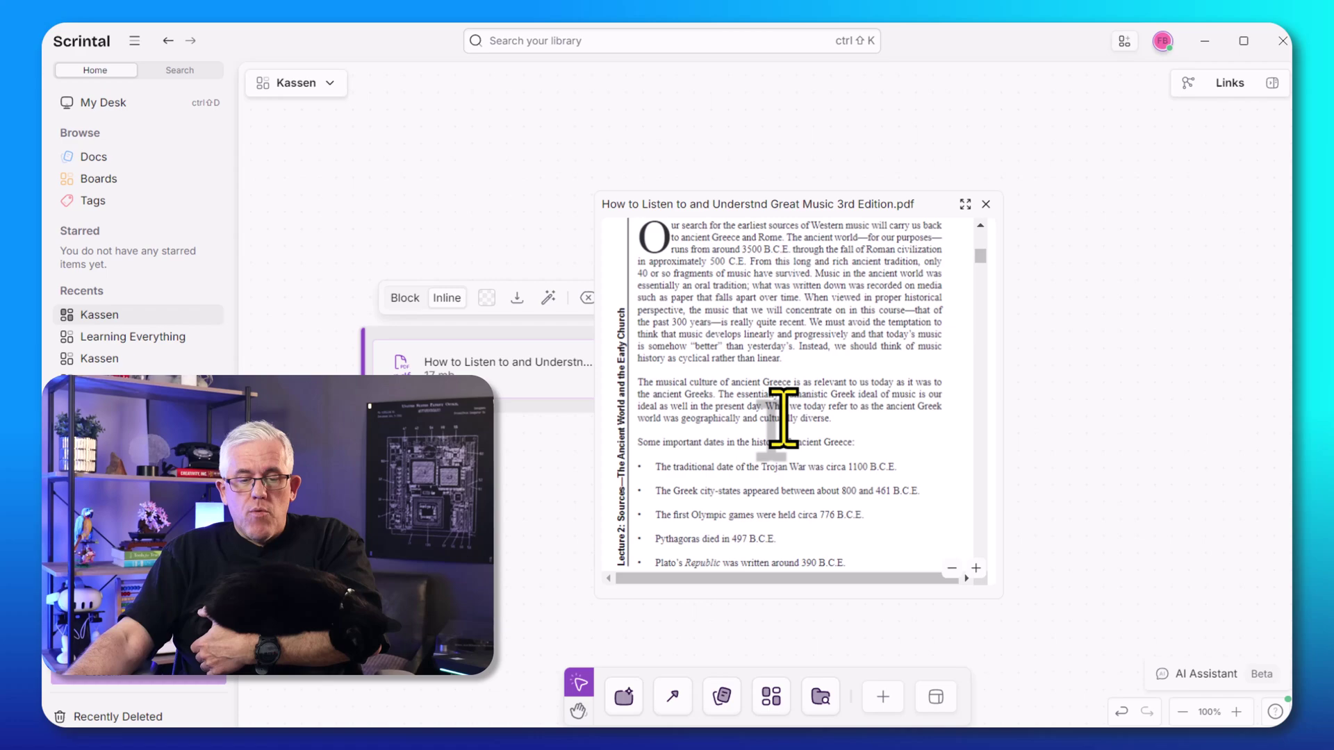
{"action": "scroll", "coordinate": [784, 419], "scroll_direction": "down", "scroll_amount": 10}
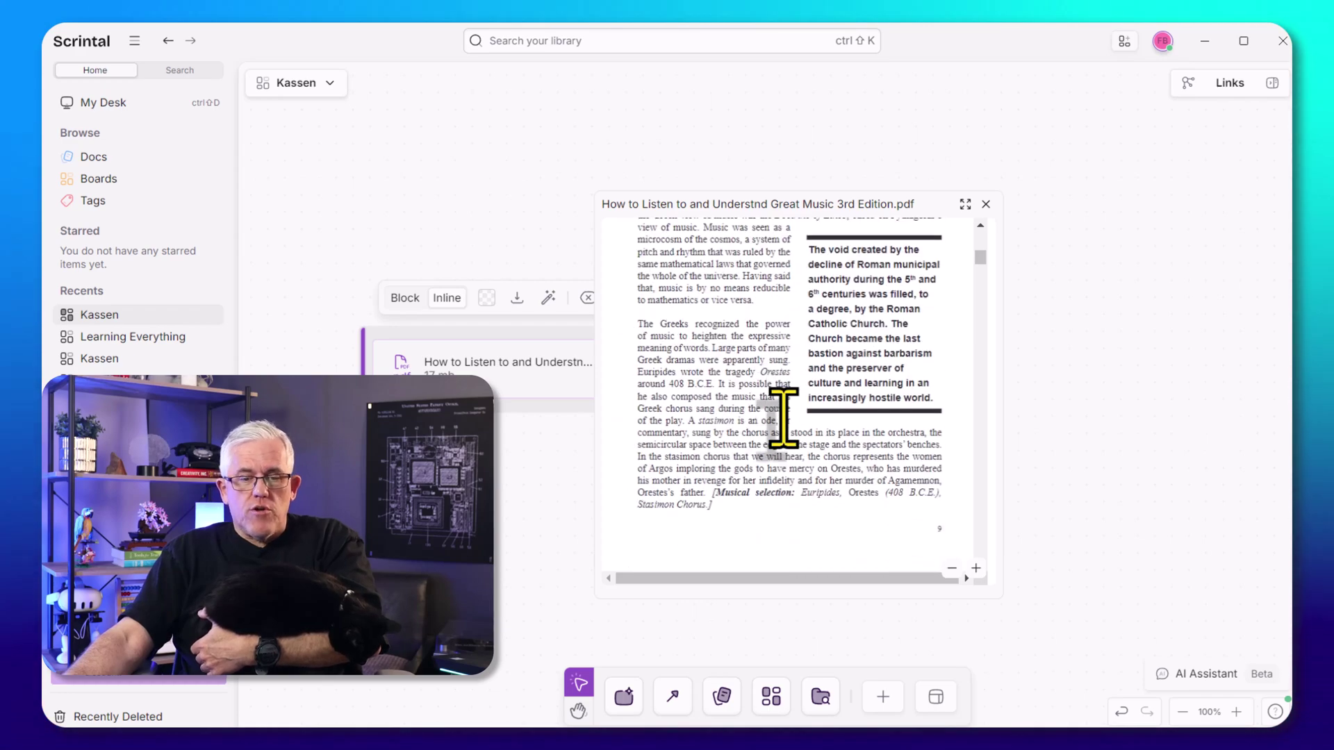
{"action": "scroll", "coordinate": [784, 419], "scroll_direction": "down", "scroll_amount": 8}
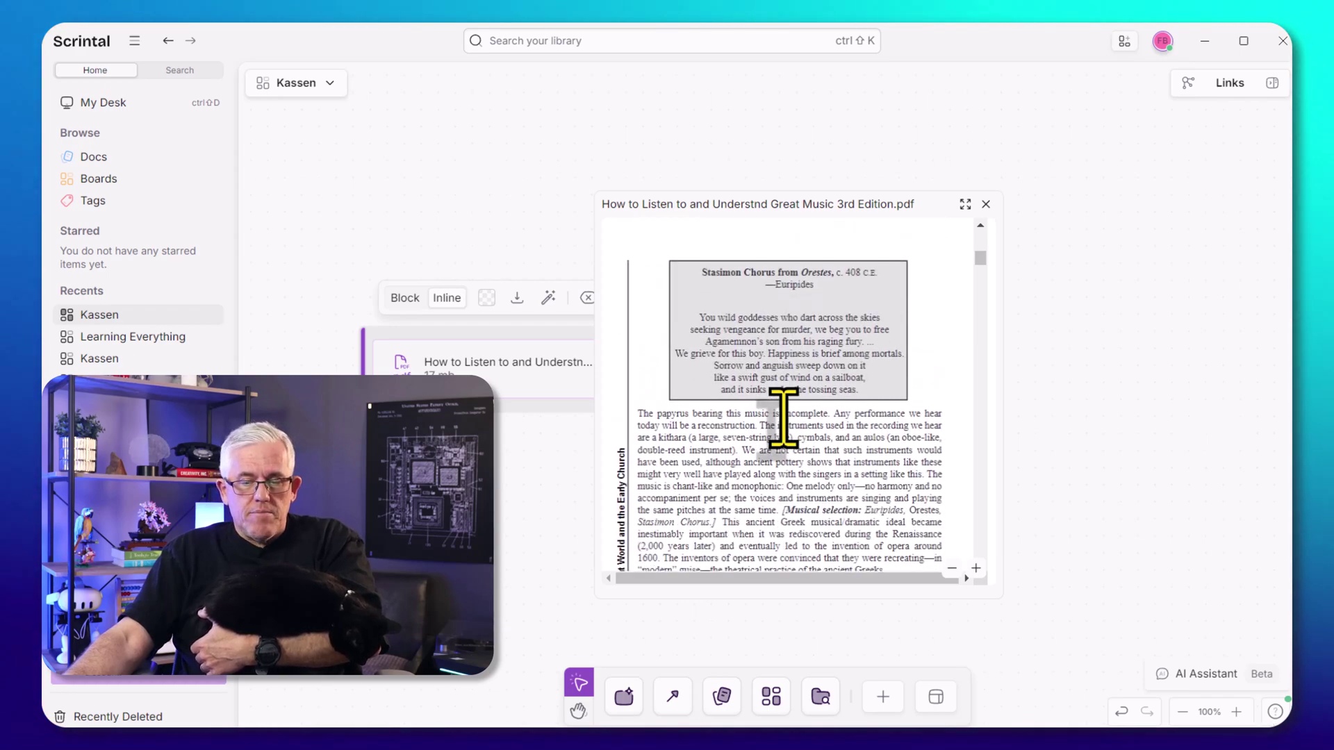
Copy the Stasimon Chorus quote from the PDF and send it to the AI Assistant
{"action": "left_click", "coordinate": [1201, 675]}
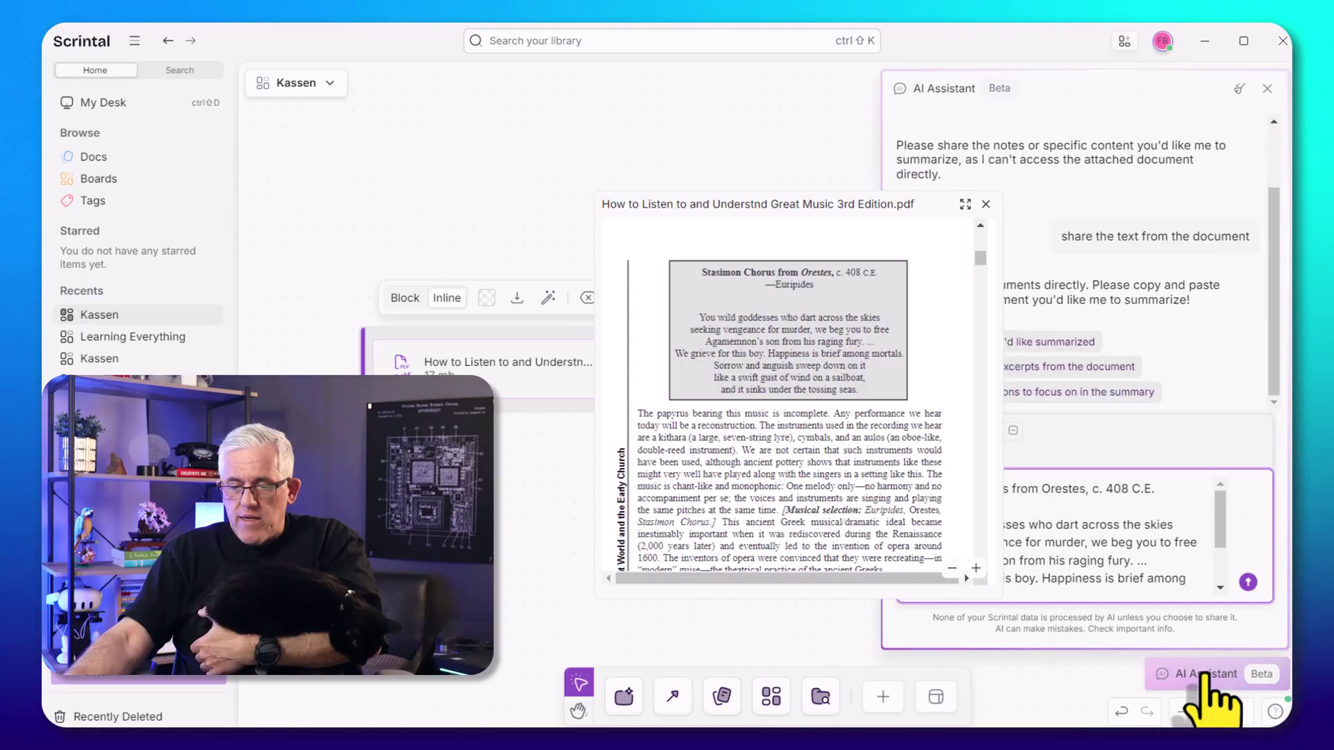
{"action": "left_click", "coordinate": [731, 330]}
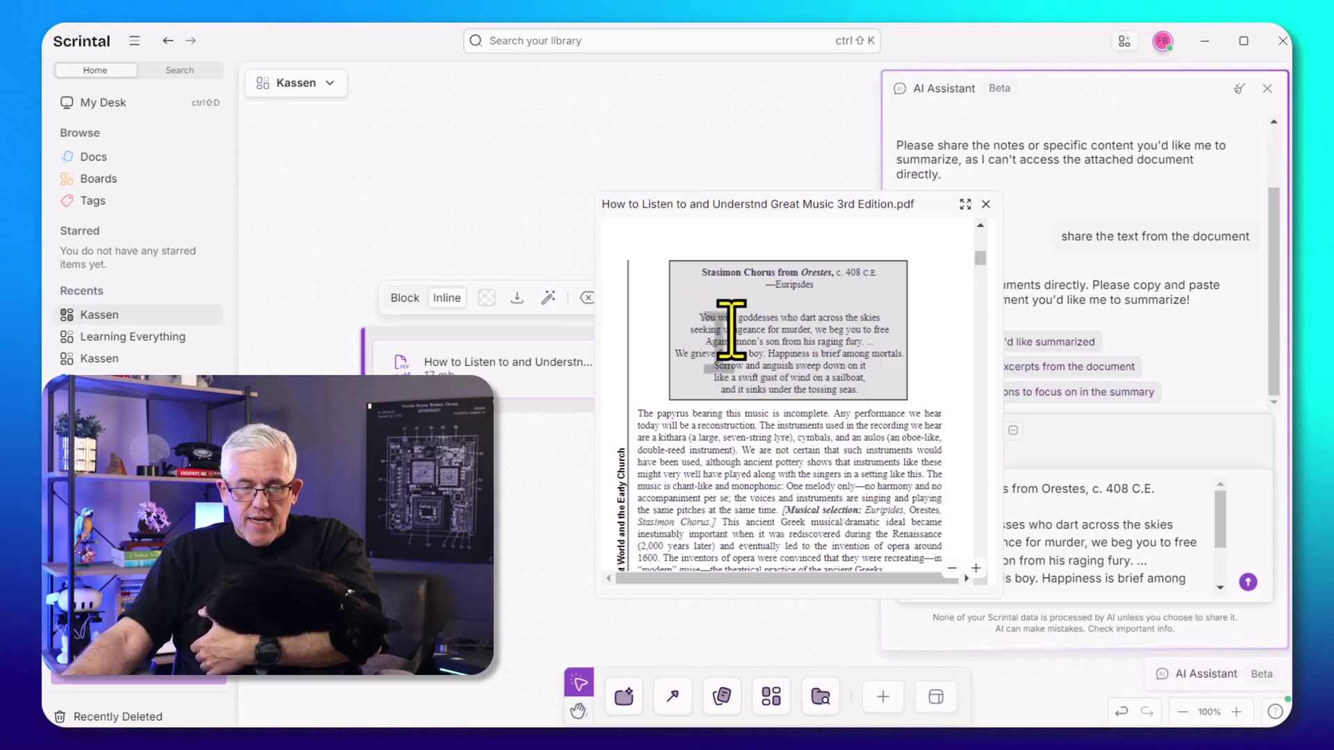
{"action": "right_click", "coordinate": [834, 358]}
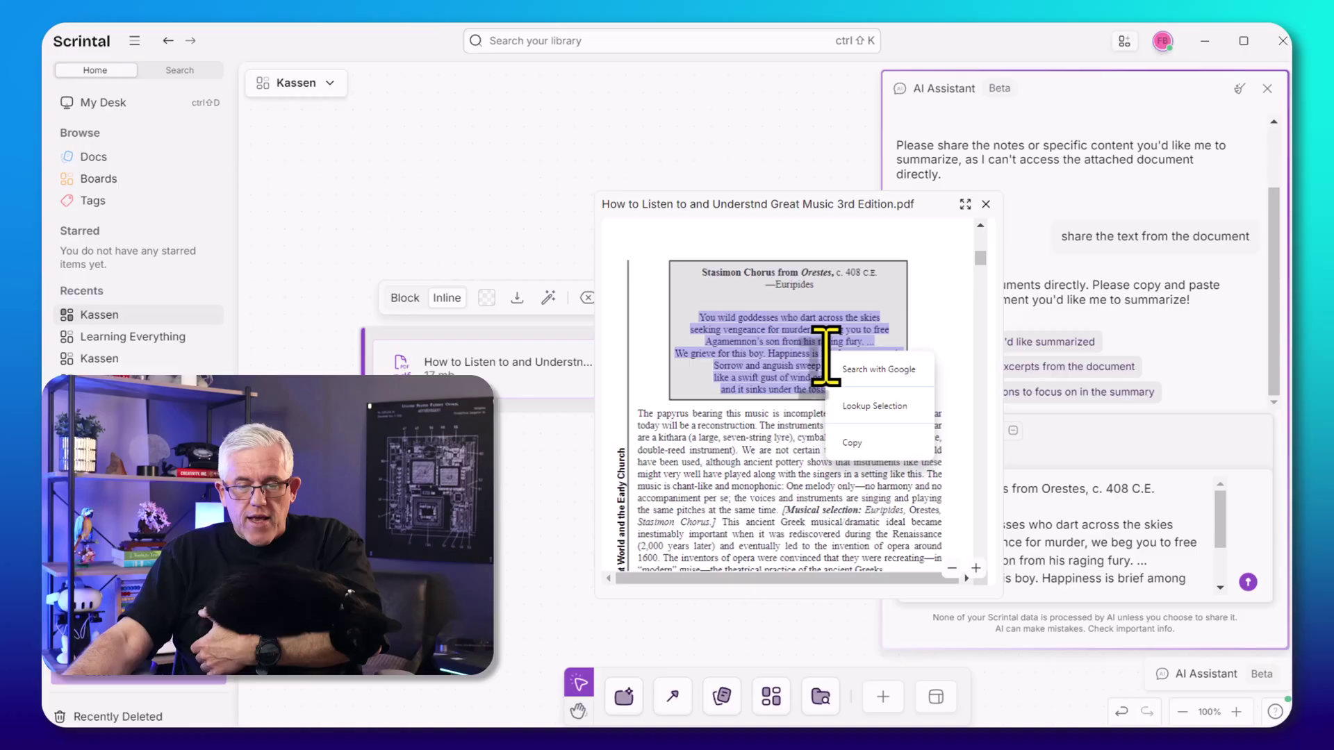
{"action": "left_click", "coordinate": [853, 443]}
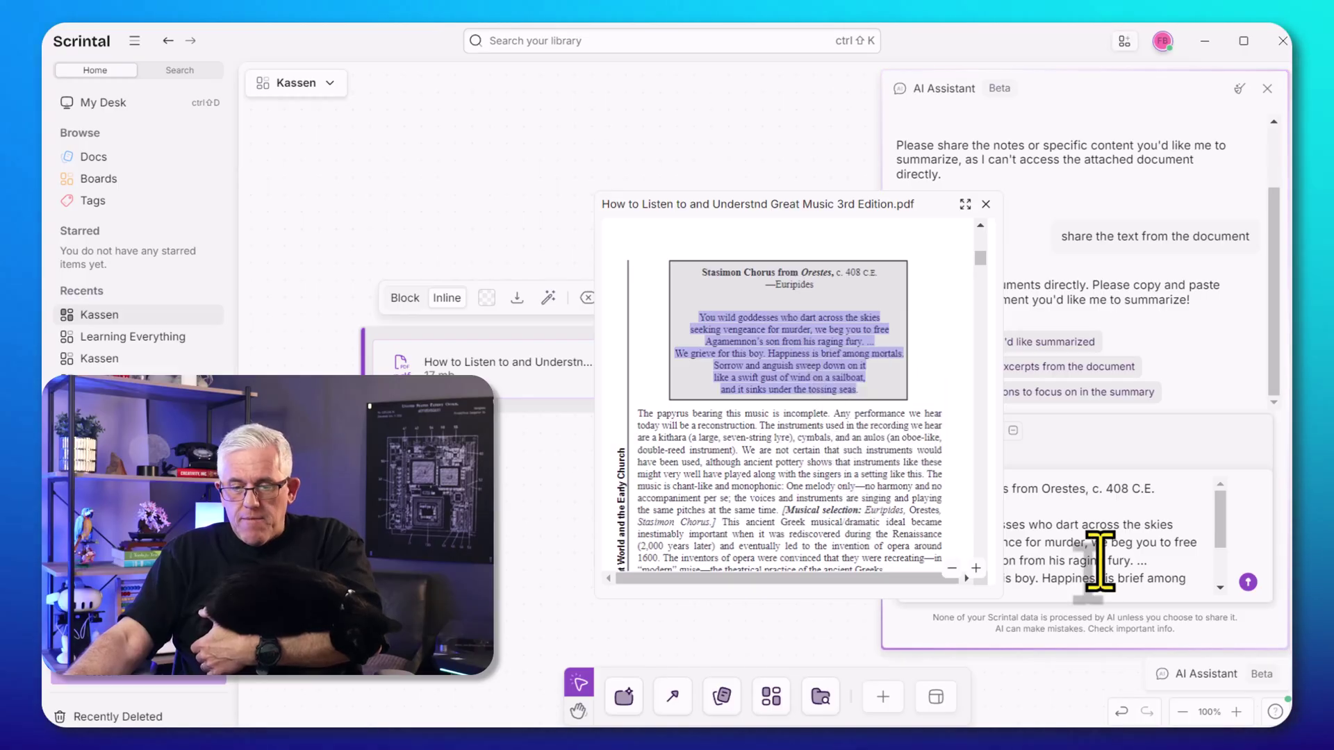
{"action": "left_click_drag", "start_coordinate": [858, 205], "coordinate": [672, 184]}
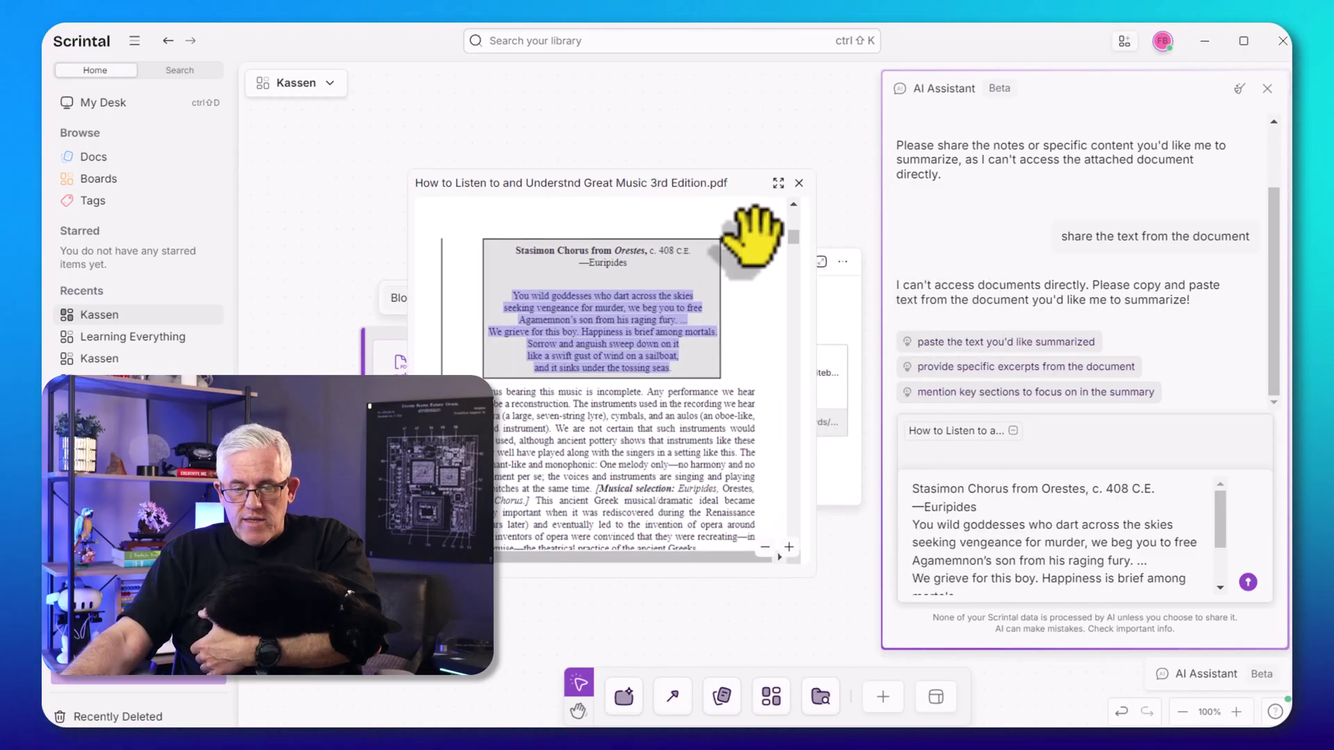
{"action": "left_click", "coordinate": [1248, 582]}
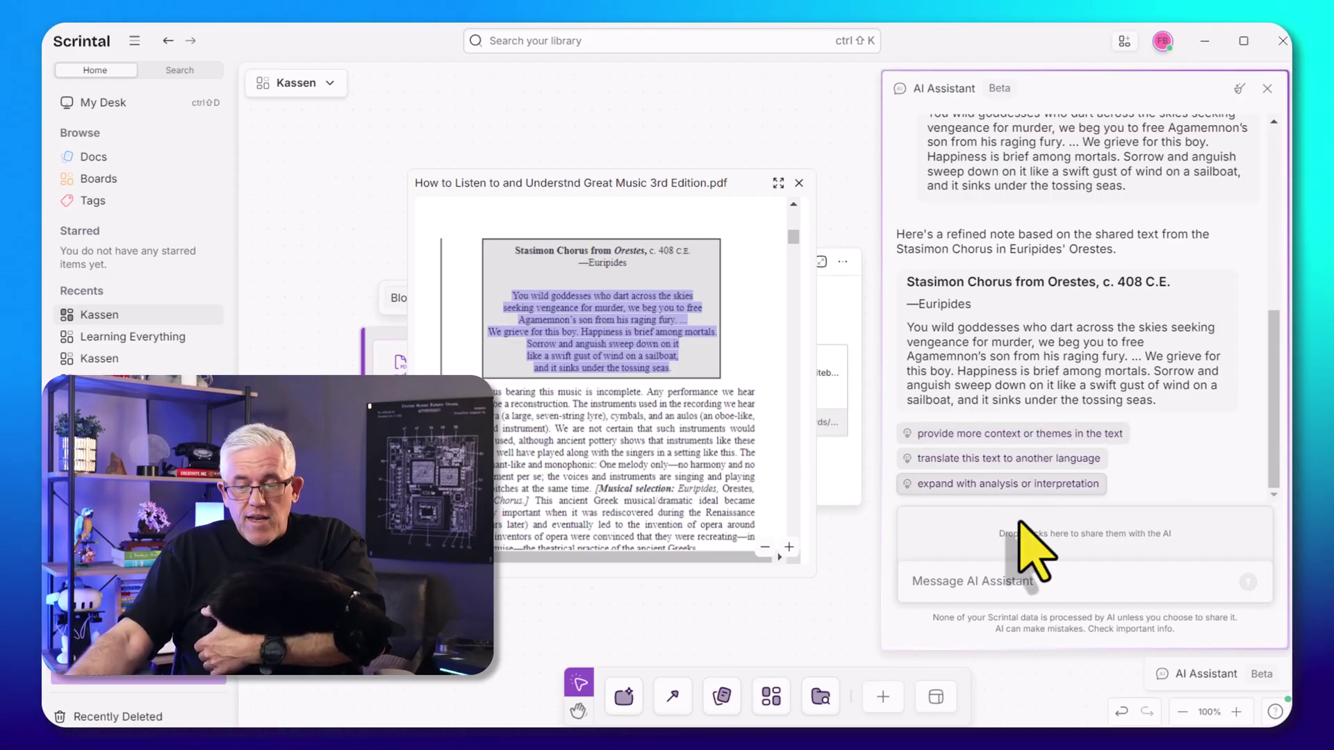
Ask the AI Assistant to 'write a heavy metal song based on this note'
{"action": "left_click", "coordinate": [1006, 583]}
{"action": "type", "text": "w"}
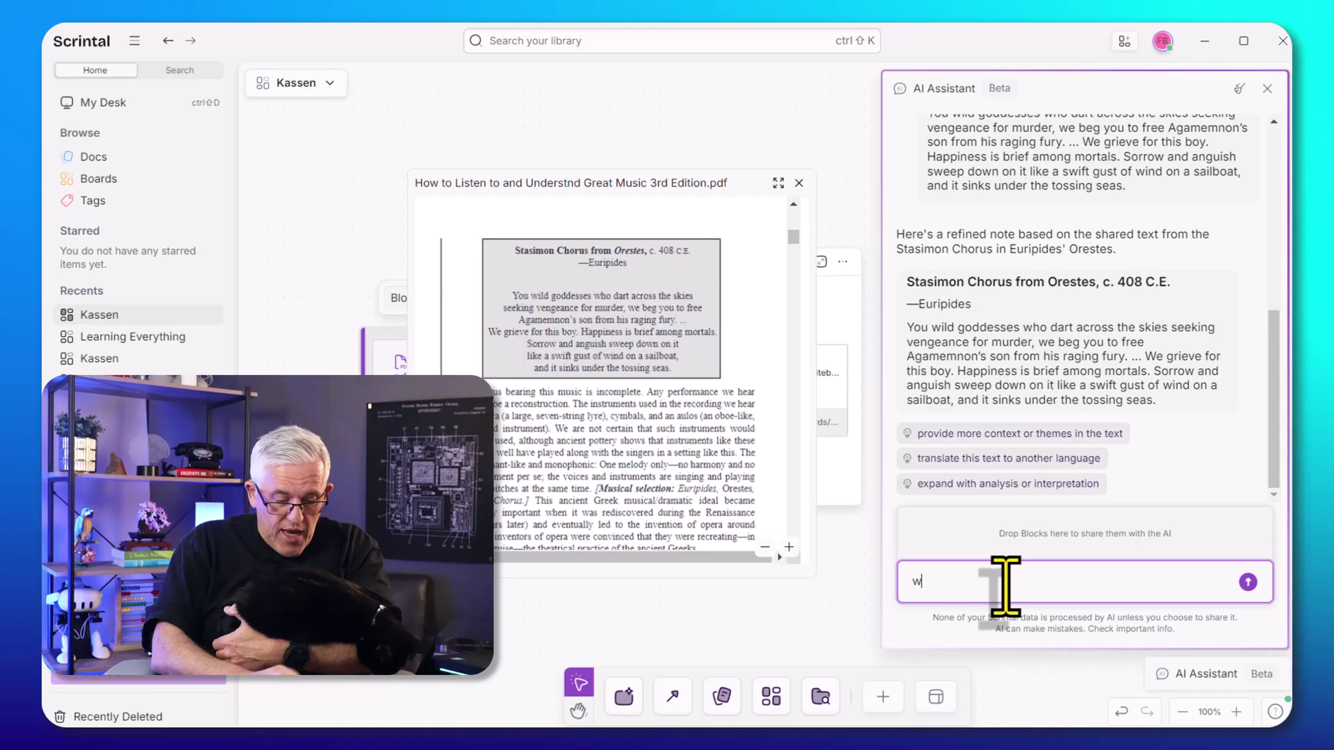
{"action": "type", "text": "rite a heavy m"}
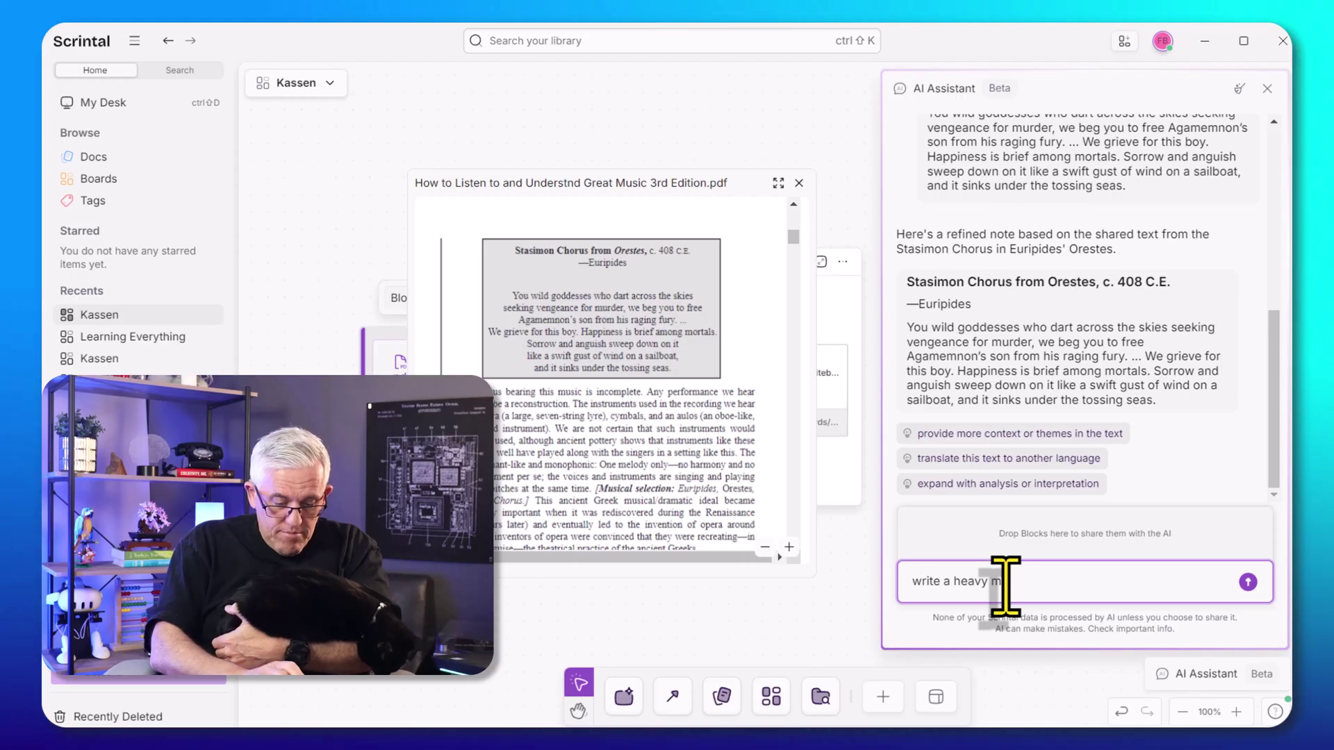
{"action": "type", "text": "etal "}
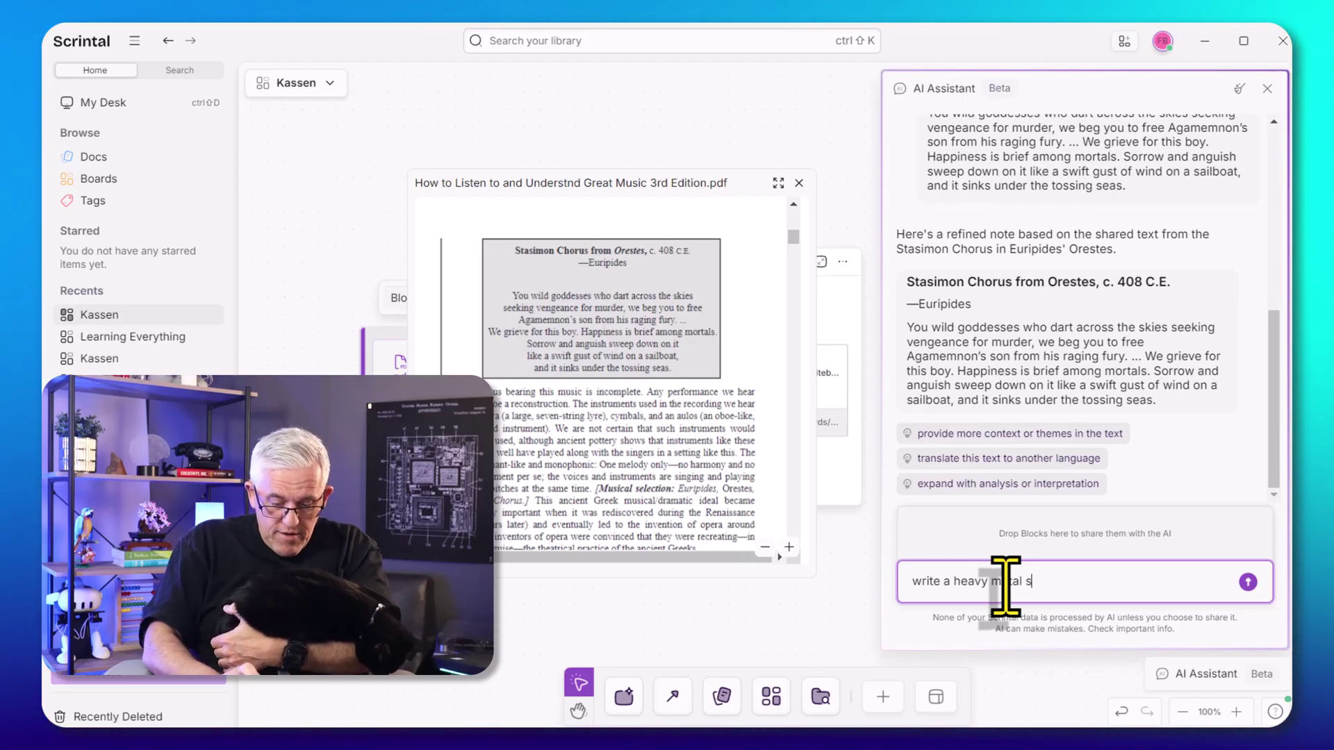
{"action": "type", "text": "song ba"}
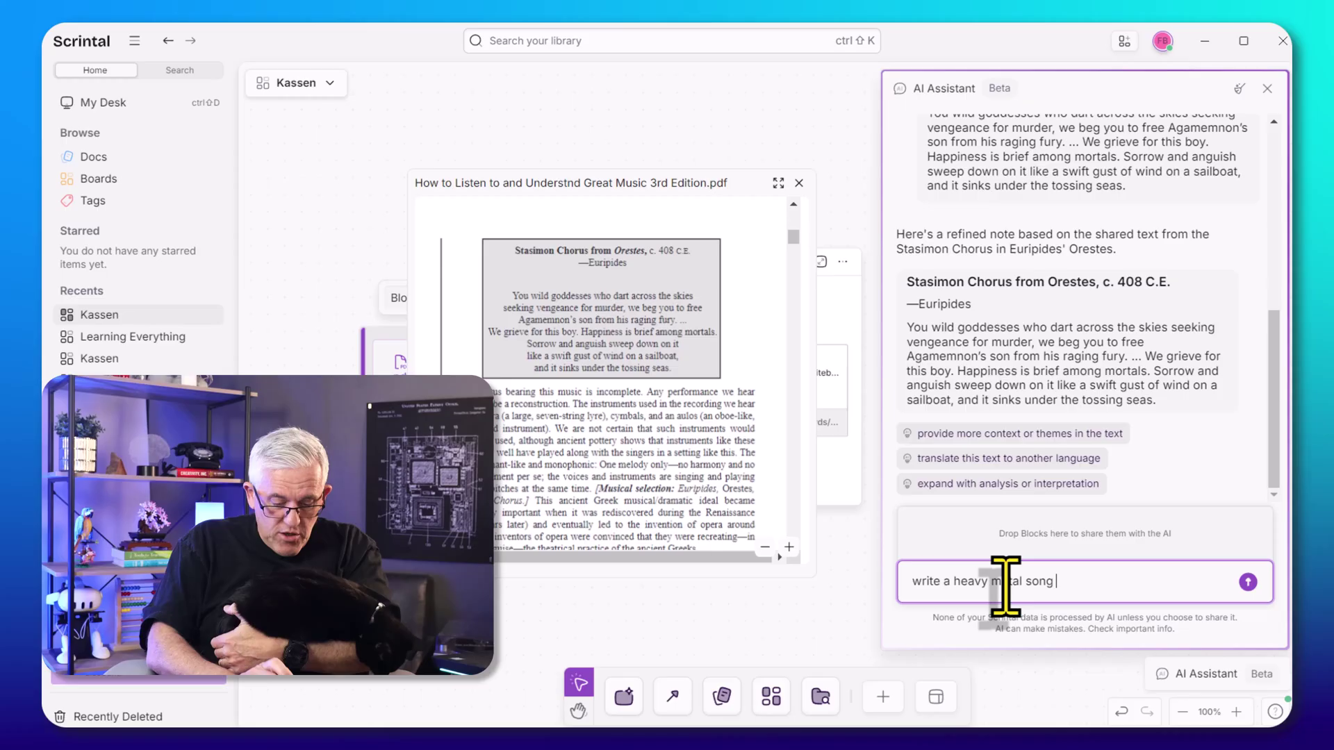
{"action": "type", "text": "sed "}
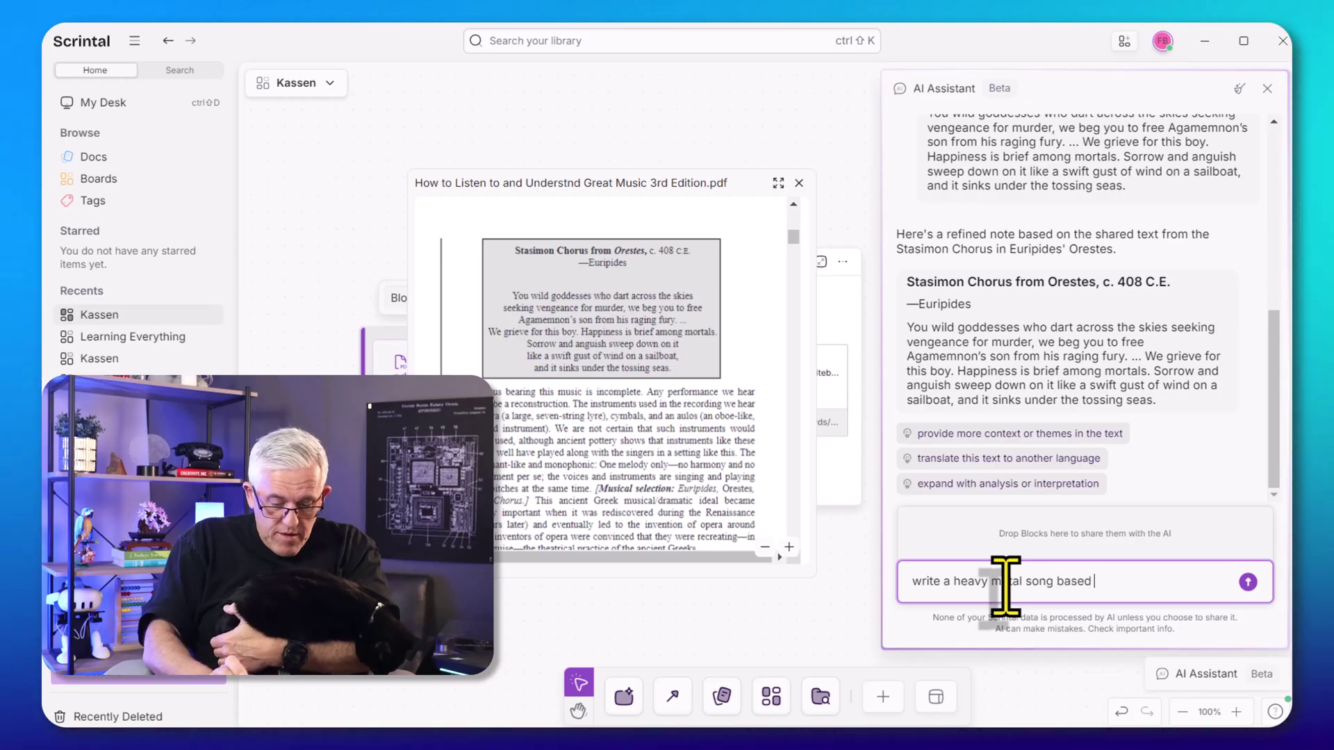
{"action": "type", "text": "on th"}
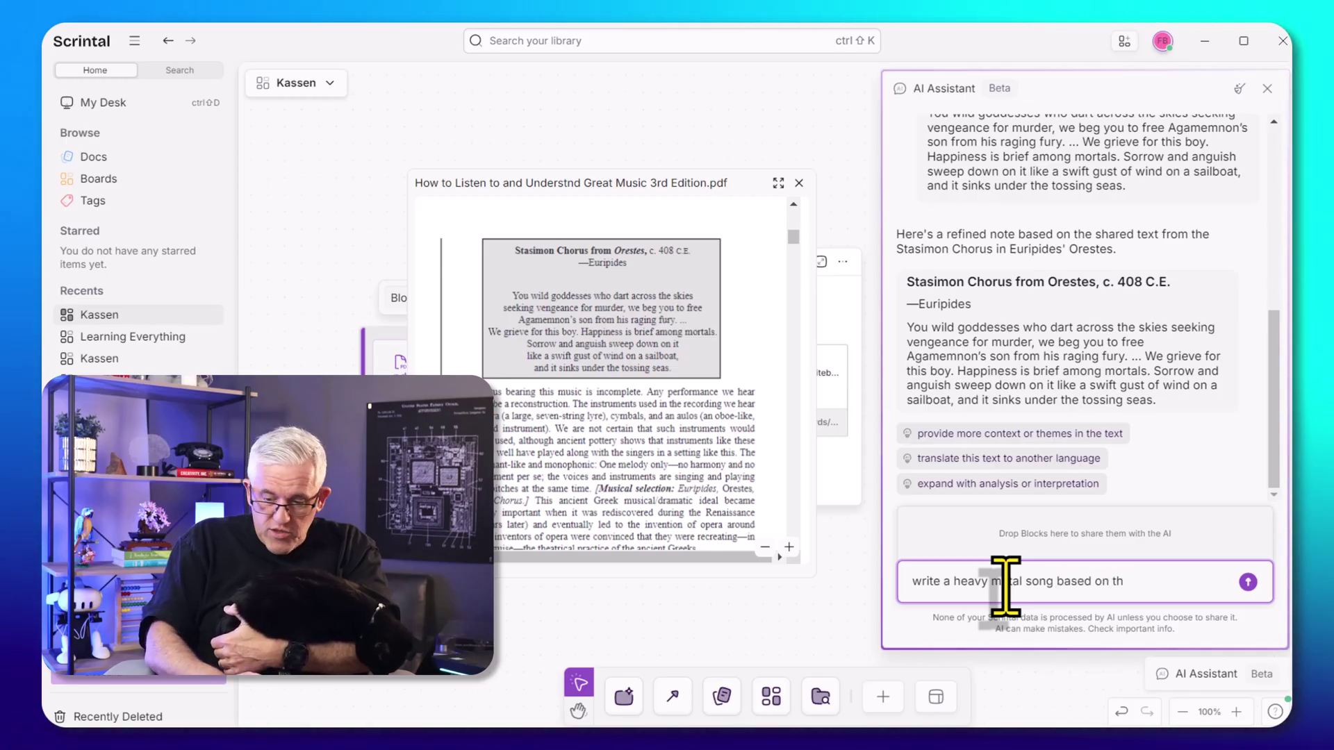
{"action": "type", "text": "is"}
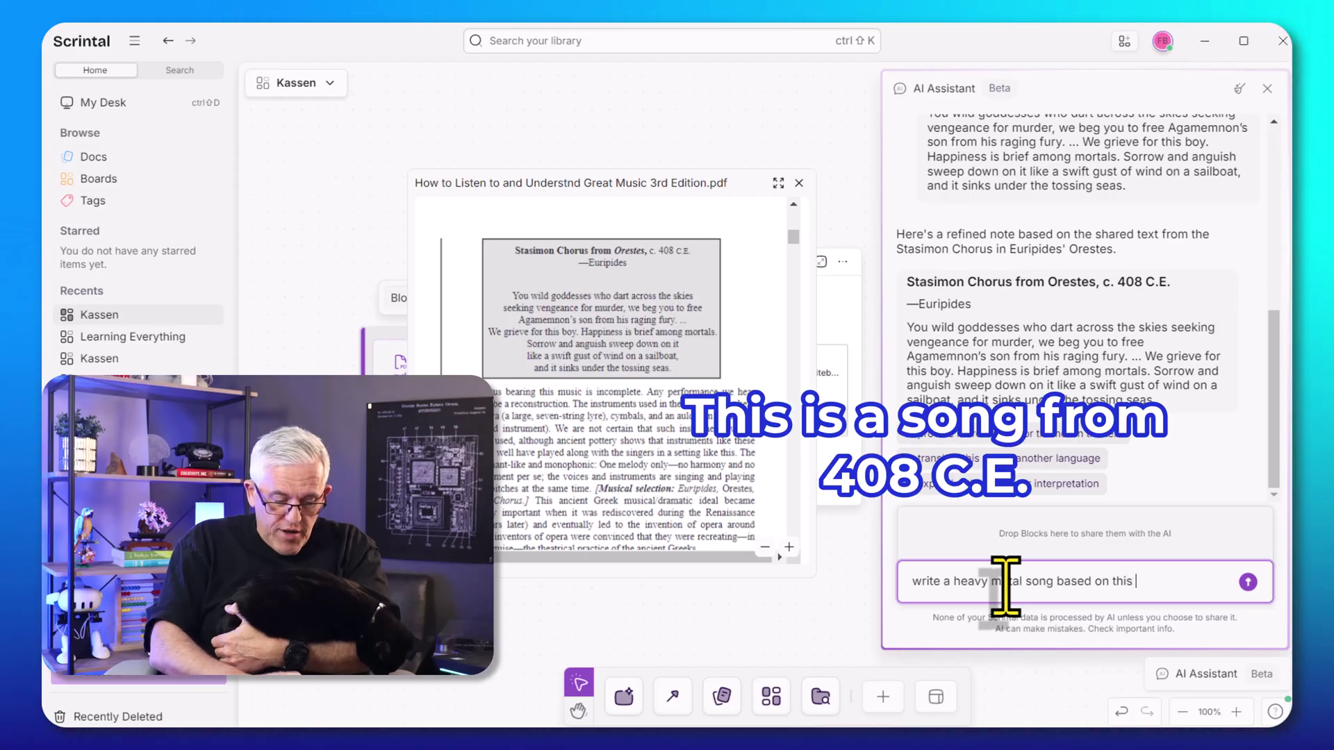
{"action": "type", "text": " note"}
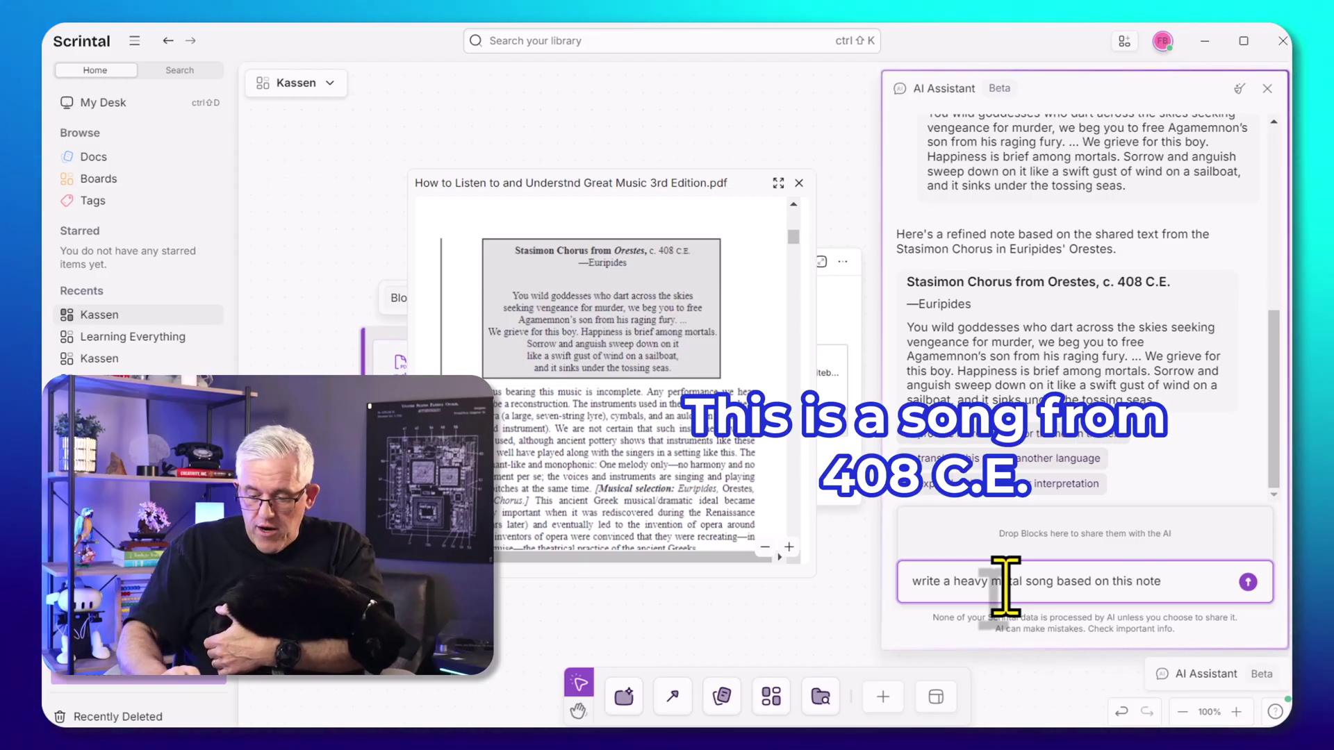
{"action": "key", "text": "shift+Return"}
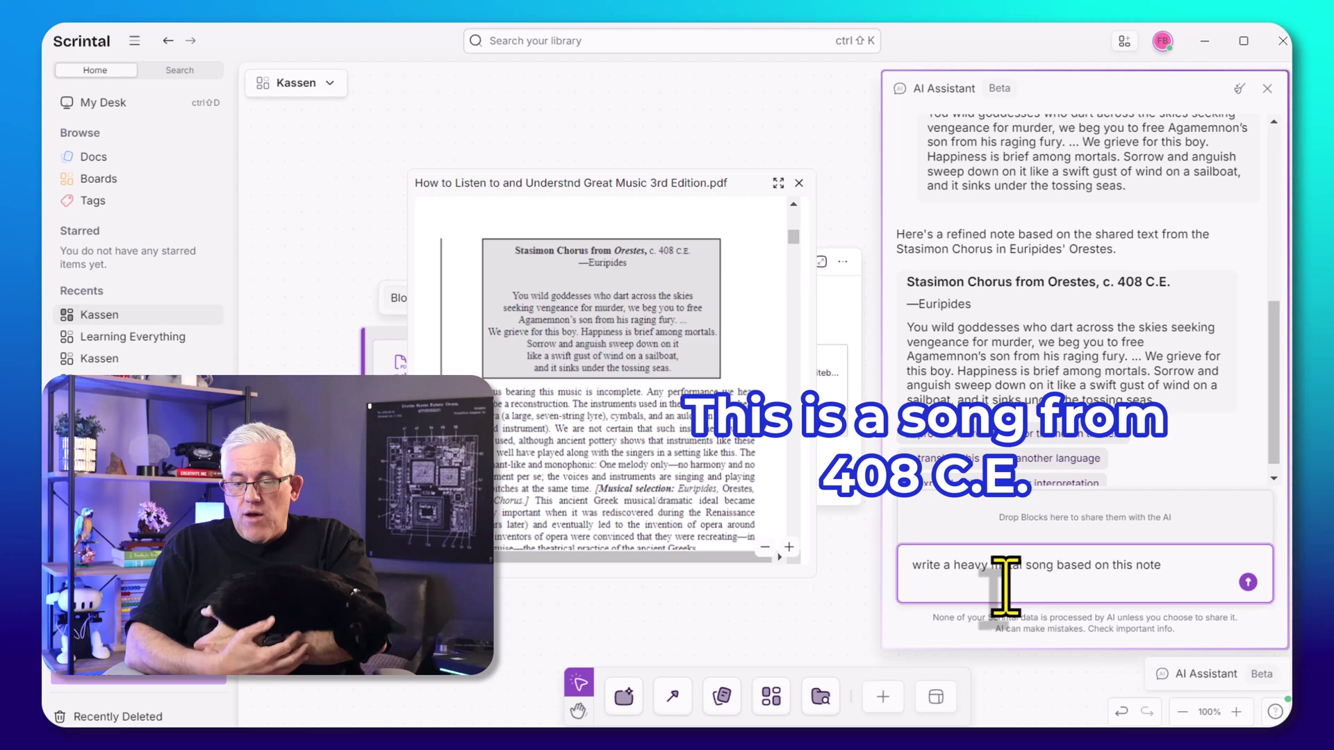
{"action": "left_click", "coordinate": [1249, 582]}
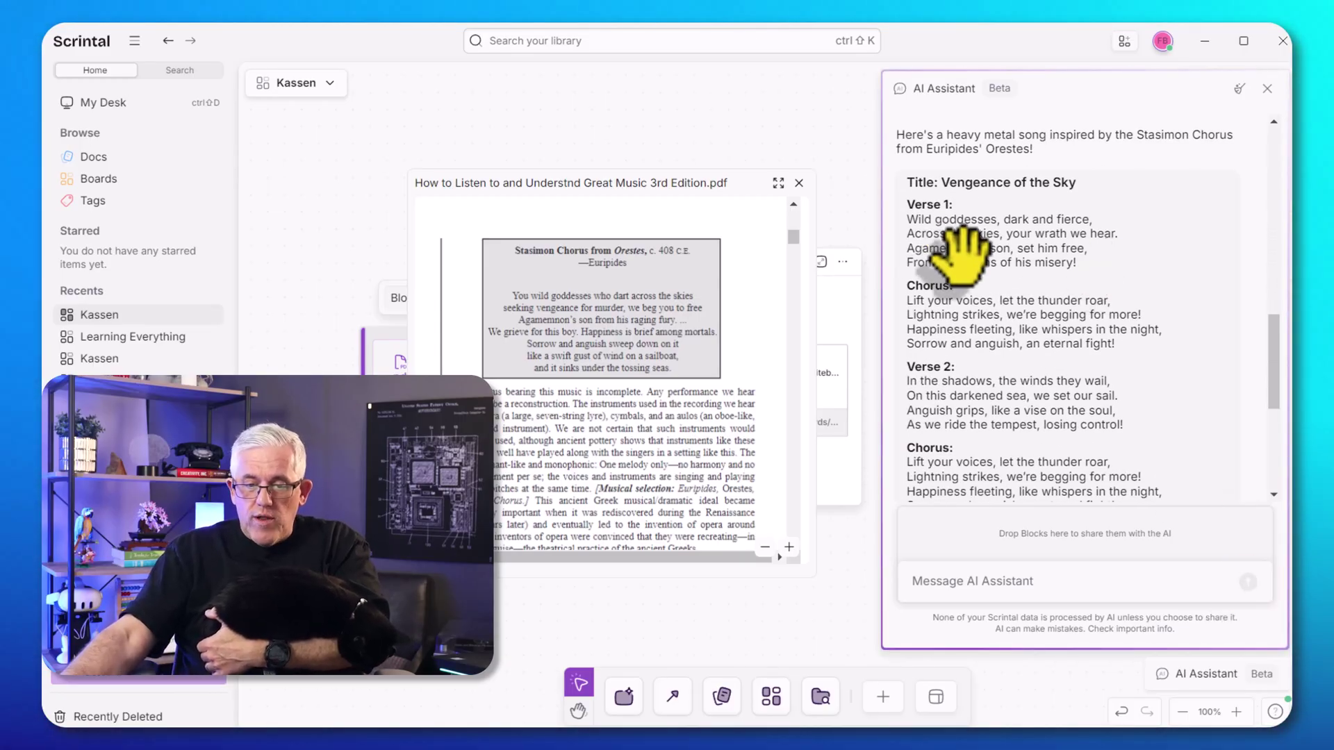
Drop the Vengeance of the Sky song onto the board, closing the AI panel and PDF preview
{"action": "left_click_drag", "start_coordinate": [962, 254], "coordinate": [310, 501]}
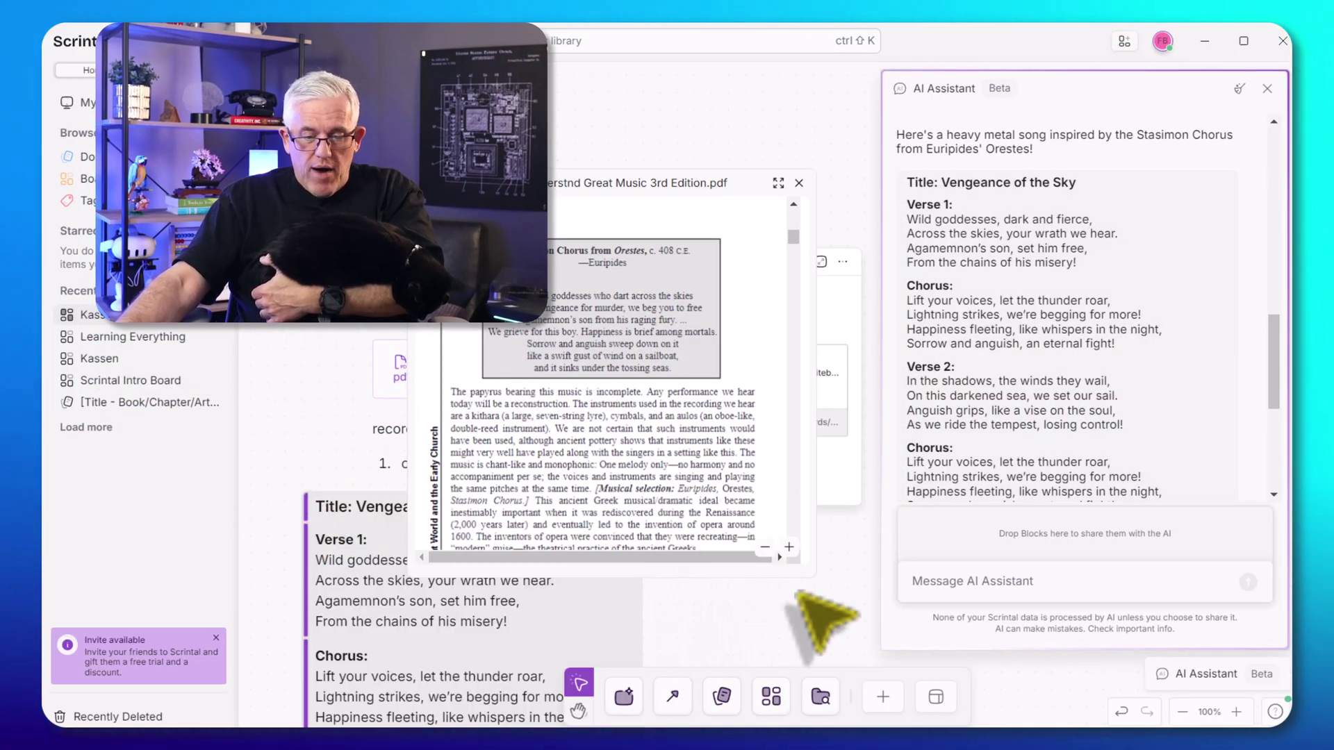
{"action": "left_click", "coordinate": [1267, 88]}
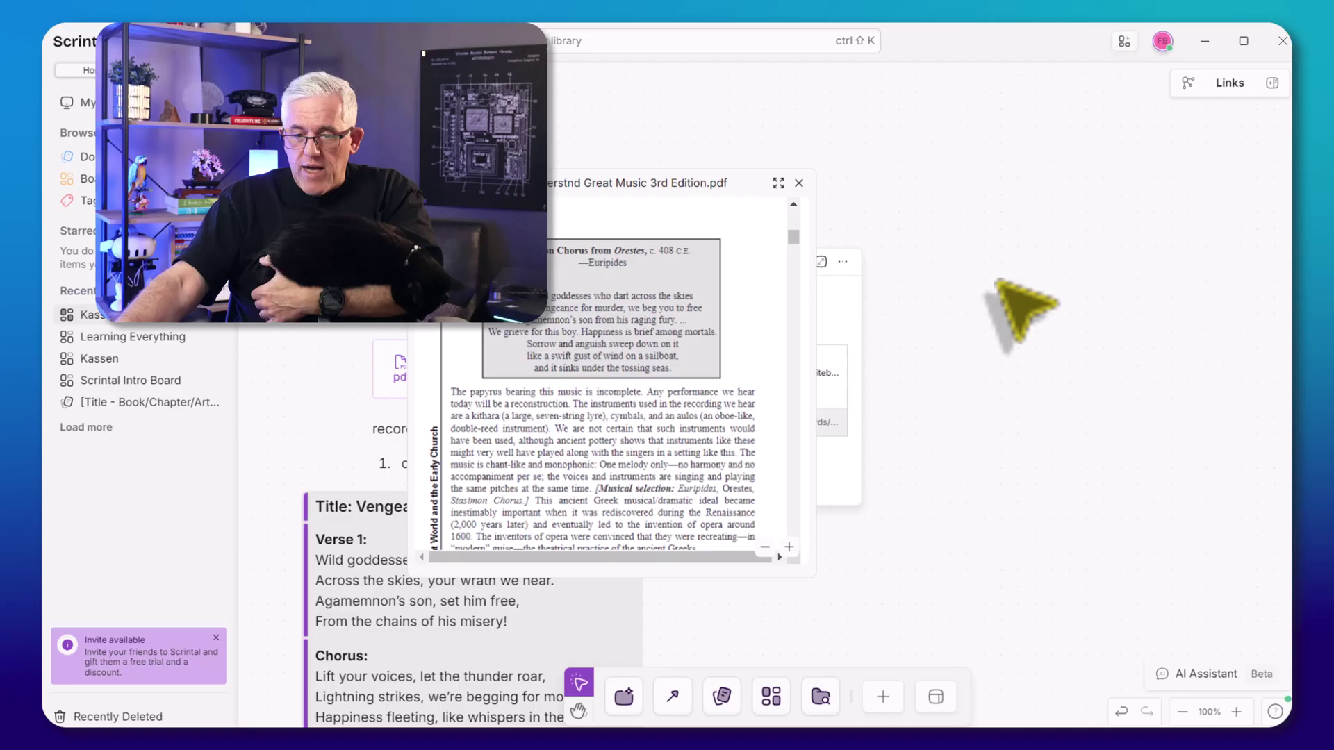
{"action": "scroll", "coordinate": [929, 358], "scroll_direction": "down", "scroll_amount": 3}
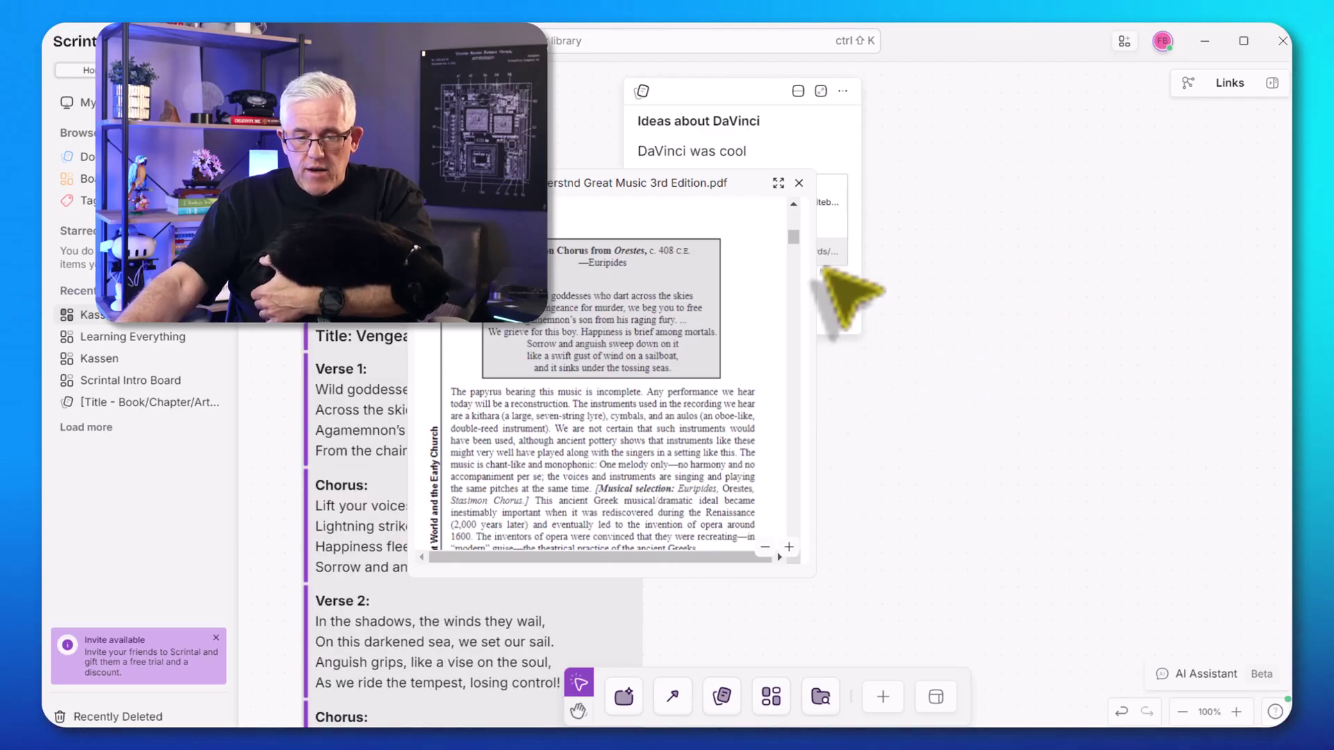
{"action": "left_click", "coordinate": [799, 183]}
Pan the Kassen board to centre the new lyrics block
{"action": "left_click_drag", "start_coordinate": [798, 455], "coordinate": [844, 421]}
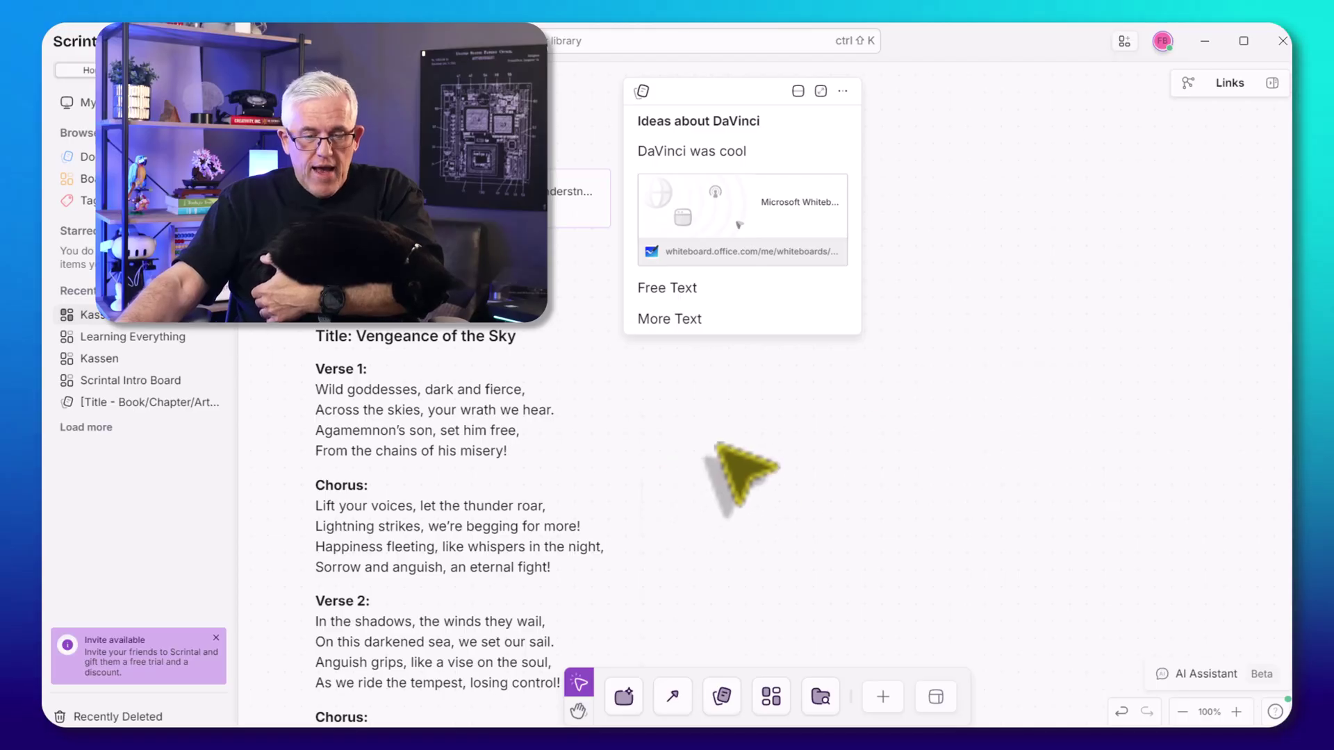
{"action": "right_click", "coordinate": [728, 469]}
{"action": "key", "text": "space"}
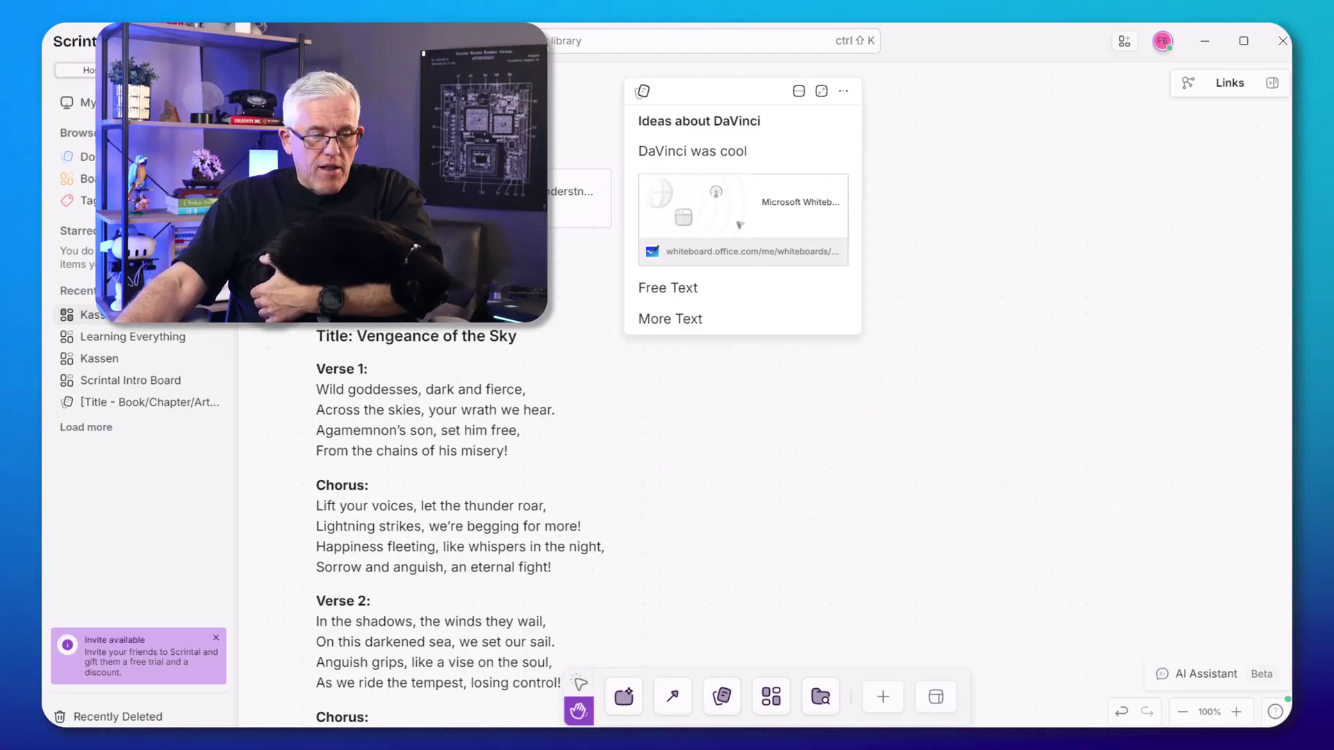
{"action": "left_click_drag", "start_coordinate": [306, 332], "coordinate": [552, 59]}
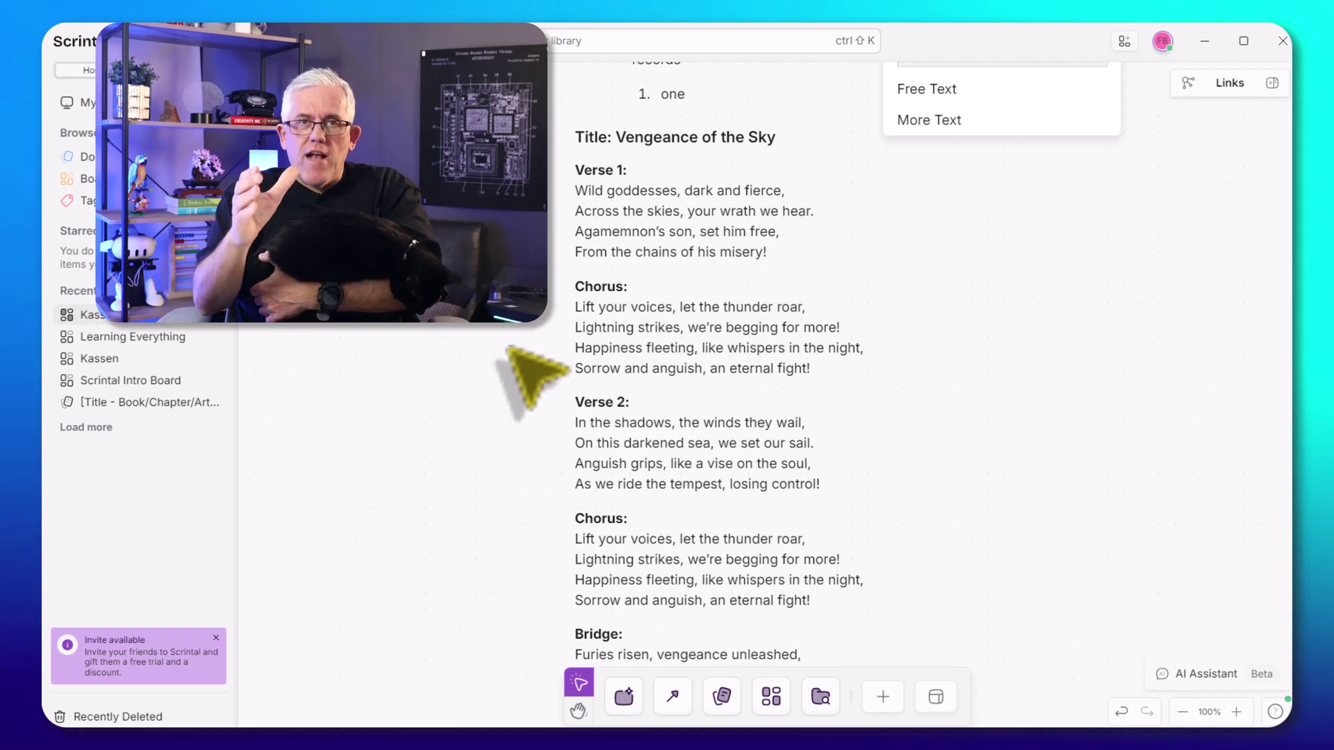
{"action": "scroll", "coordinate": [510, 351], "scroll_direction": "down", "scroll_amount": 5}
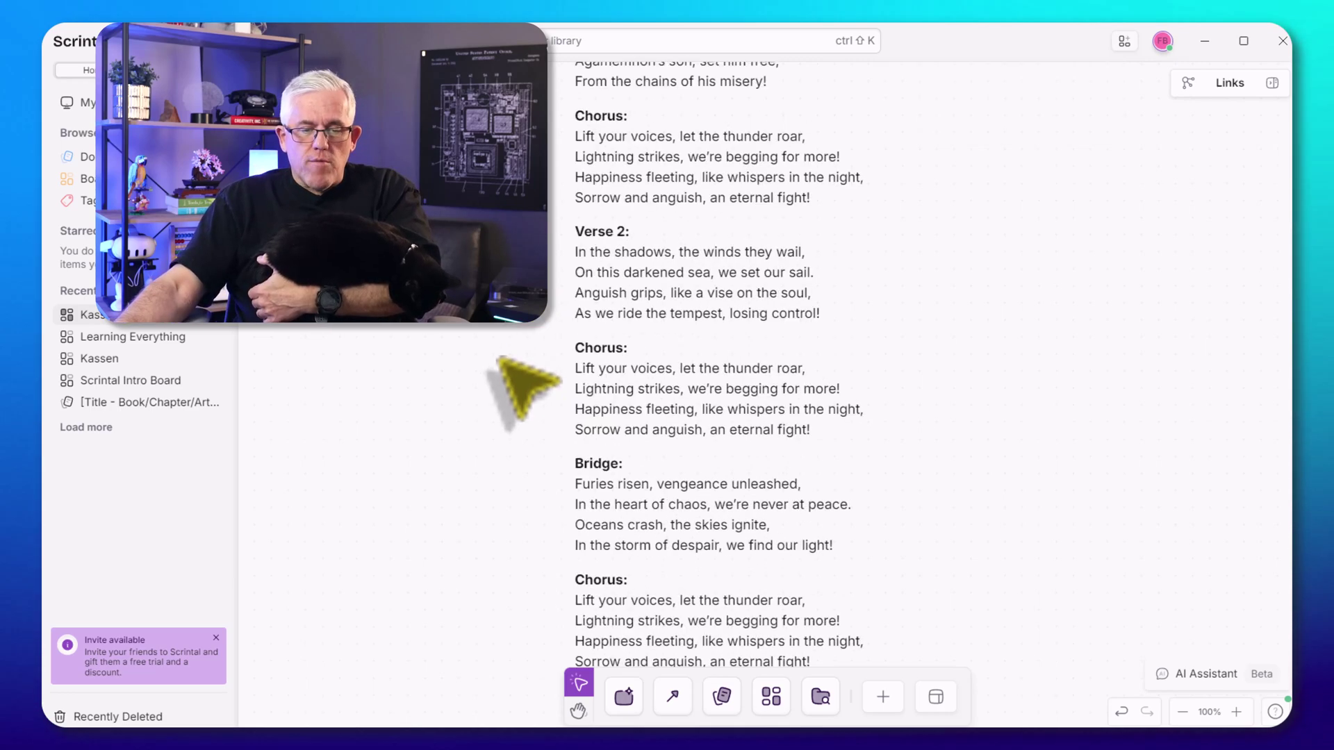
{"action": "scroll", "coordinate": [511, 351], "scroll_direction": "down", "scroll_amount": 1}
{"action": "scroll", "coordinate": [510, 351], "scroll_direction": "up", "scroll_amount": 10}
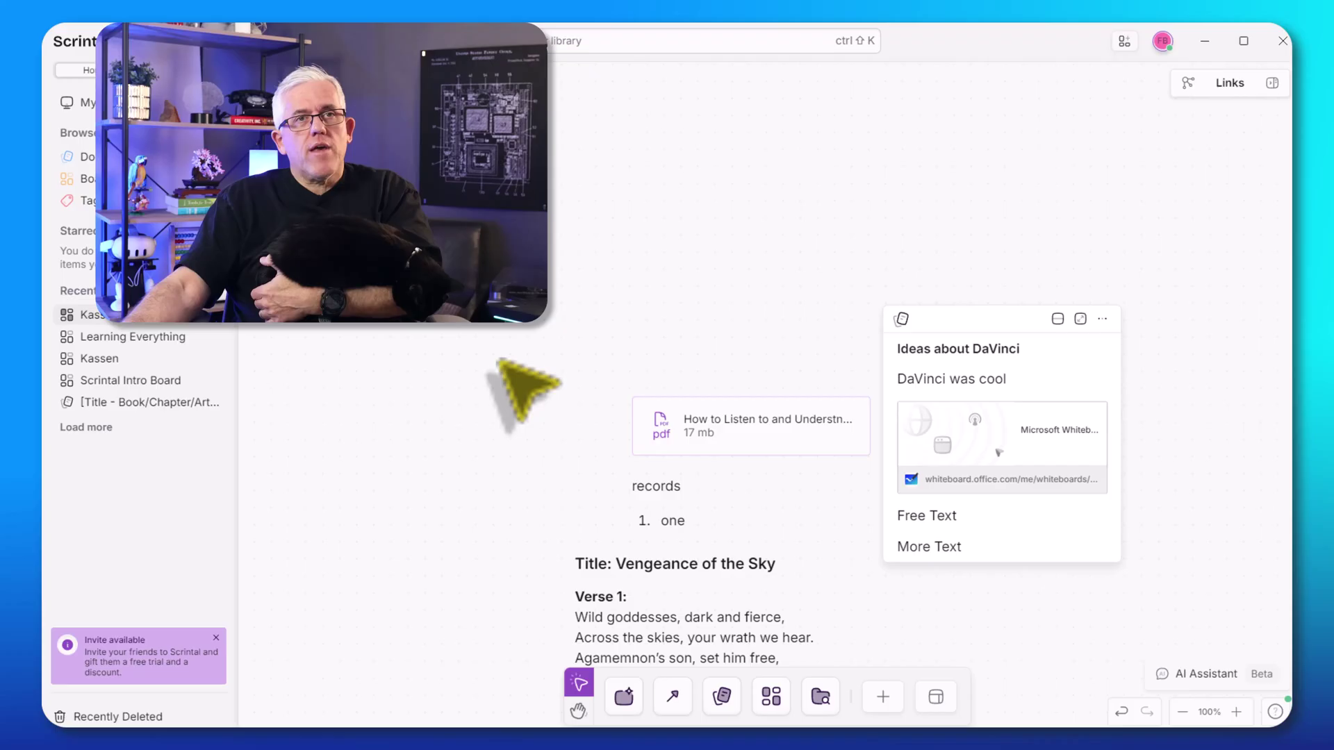
Move the Ideas about DaVinci card left, raise the PDF block, and place the song beneath it
{"action": "left_click", "coordinate": [1012, 310]}
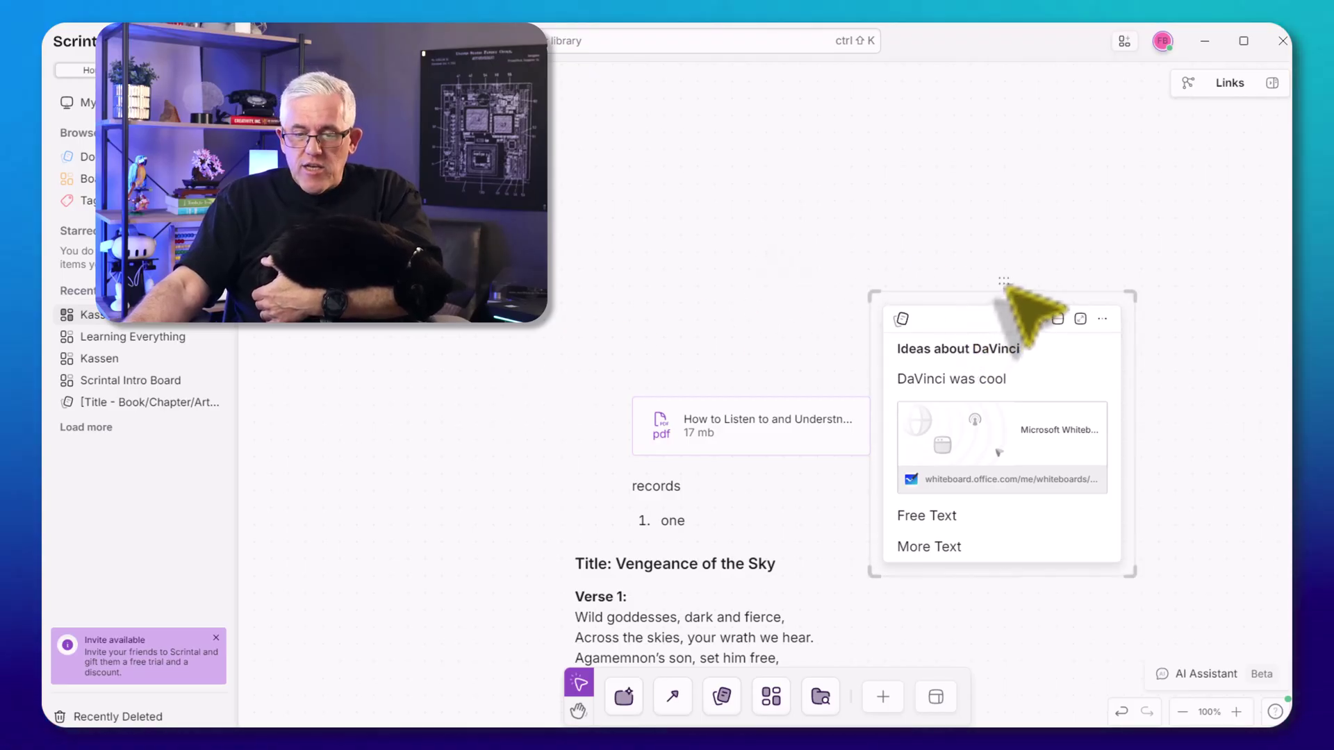
{"action": "left_click_drag", "start_coordinate": [1028, 307], "coordinate": [429, 192]}
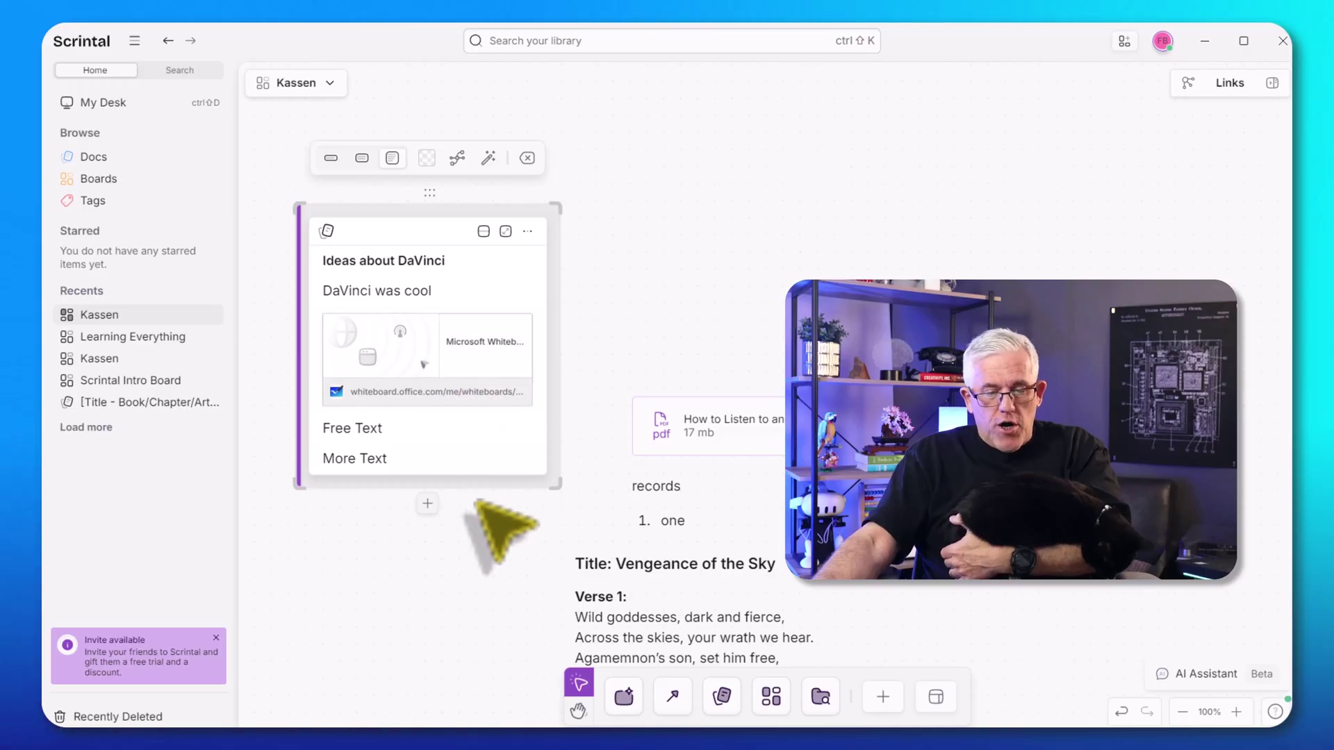
{"action": "left_click_drag", "start_coordinate": [764, 389], "coordinate": [707, 234]}
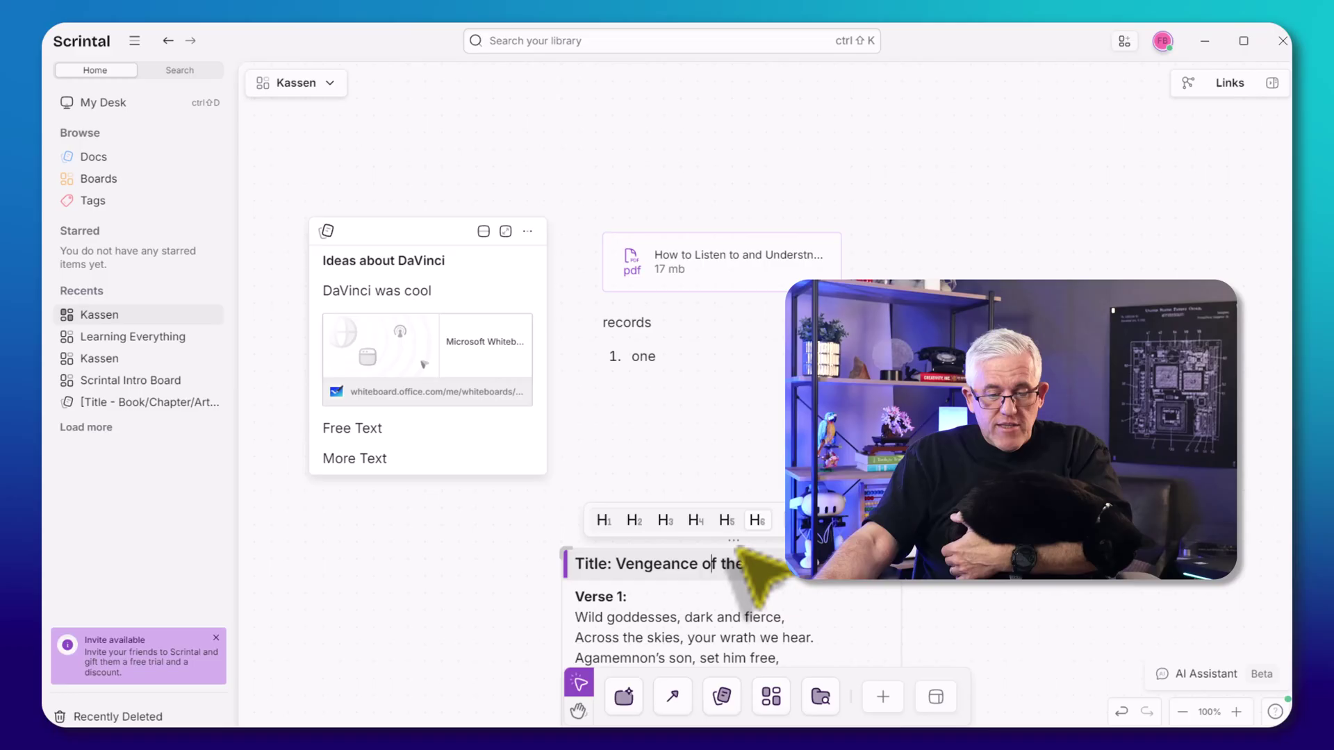
{"action": "left_click_drag", "start_coordinate": [734, 540], "coordinate": [800, 412]}
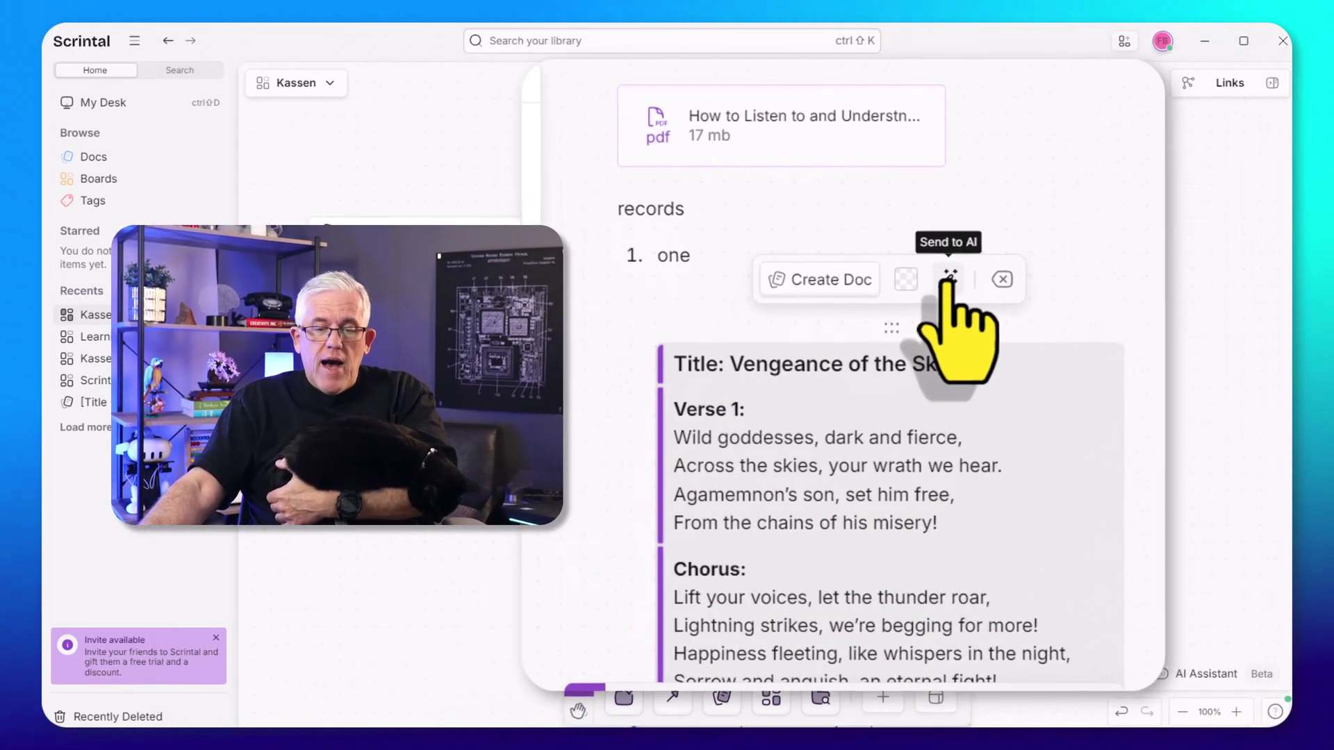
Share the song block with the AI Assistant and ask it to summarize
{"action": "left_click", "coordinate": [949, 278]}
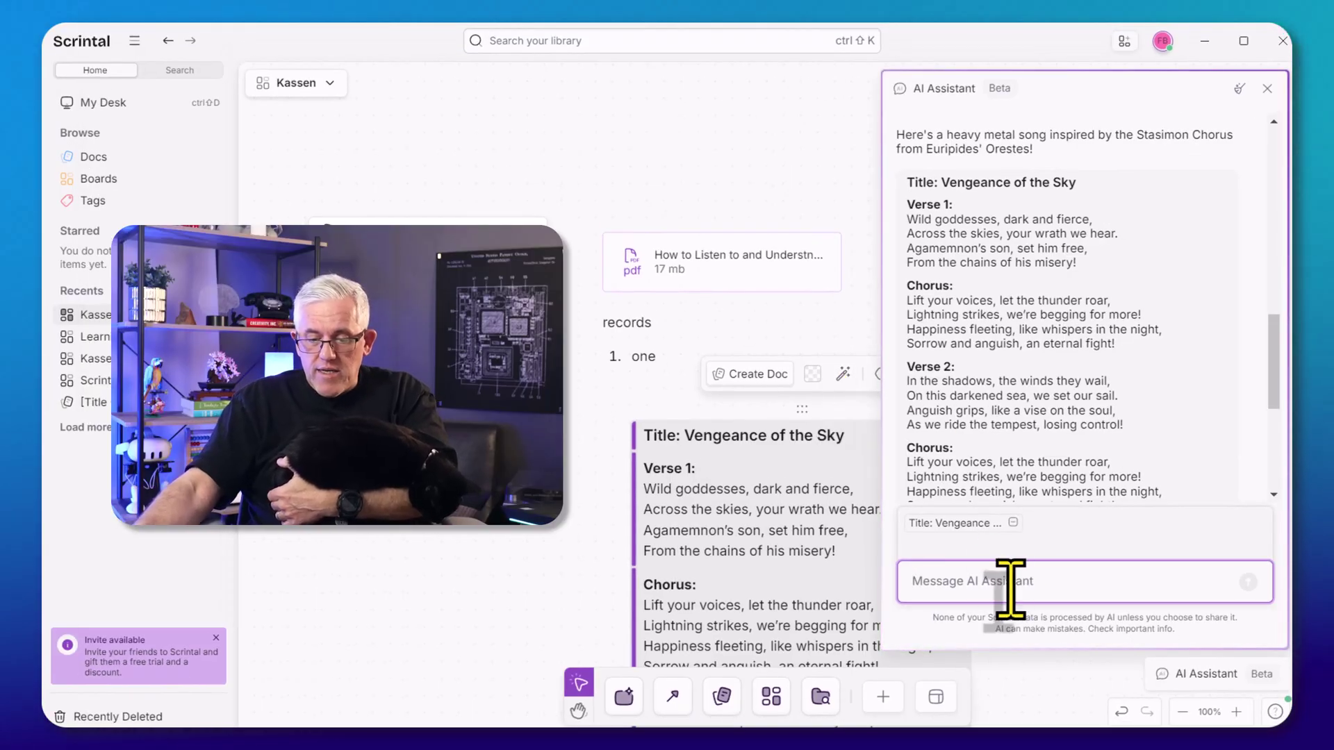
{"action": "type", "text": "summ"}
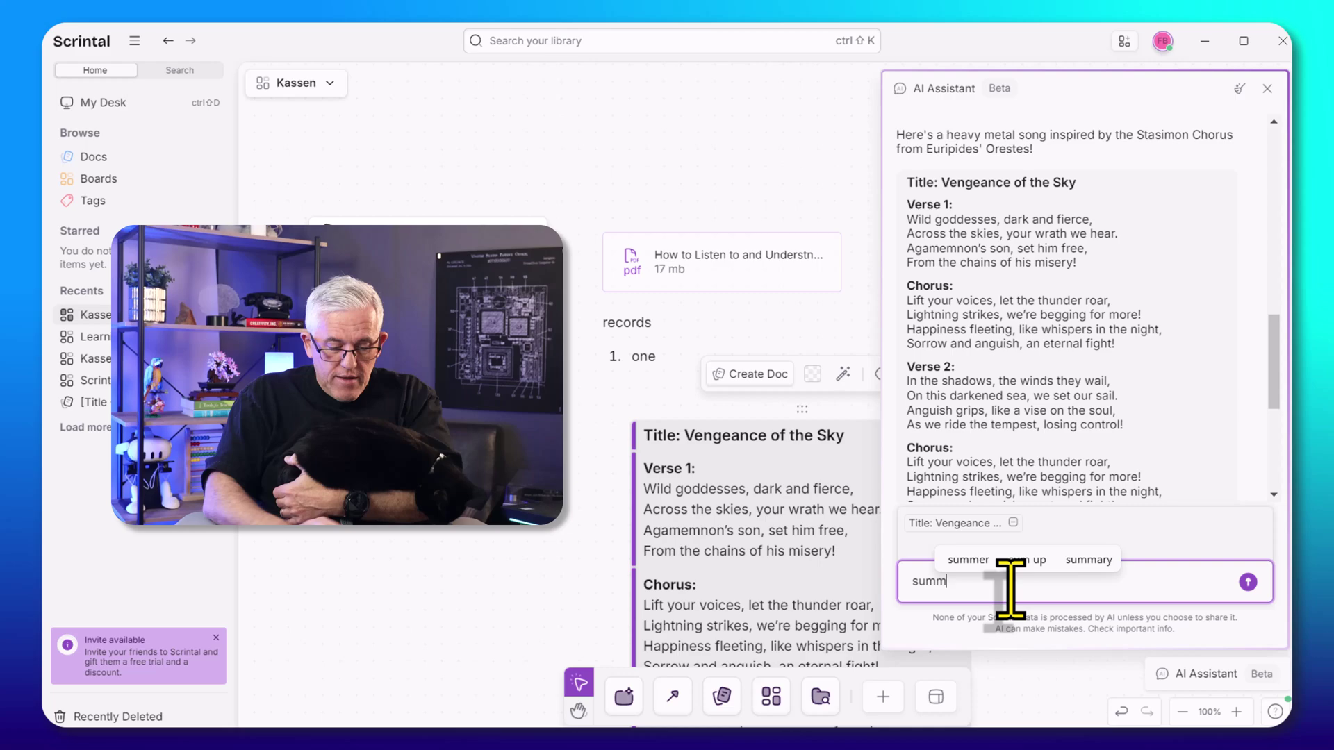
{"action": "type", "text": "arize this"}
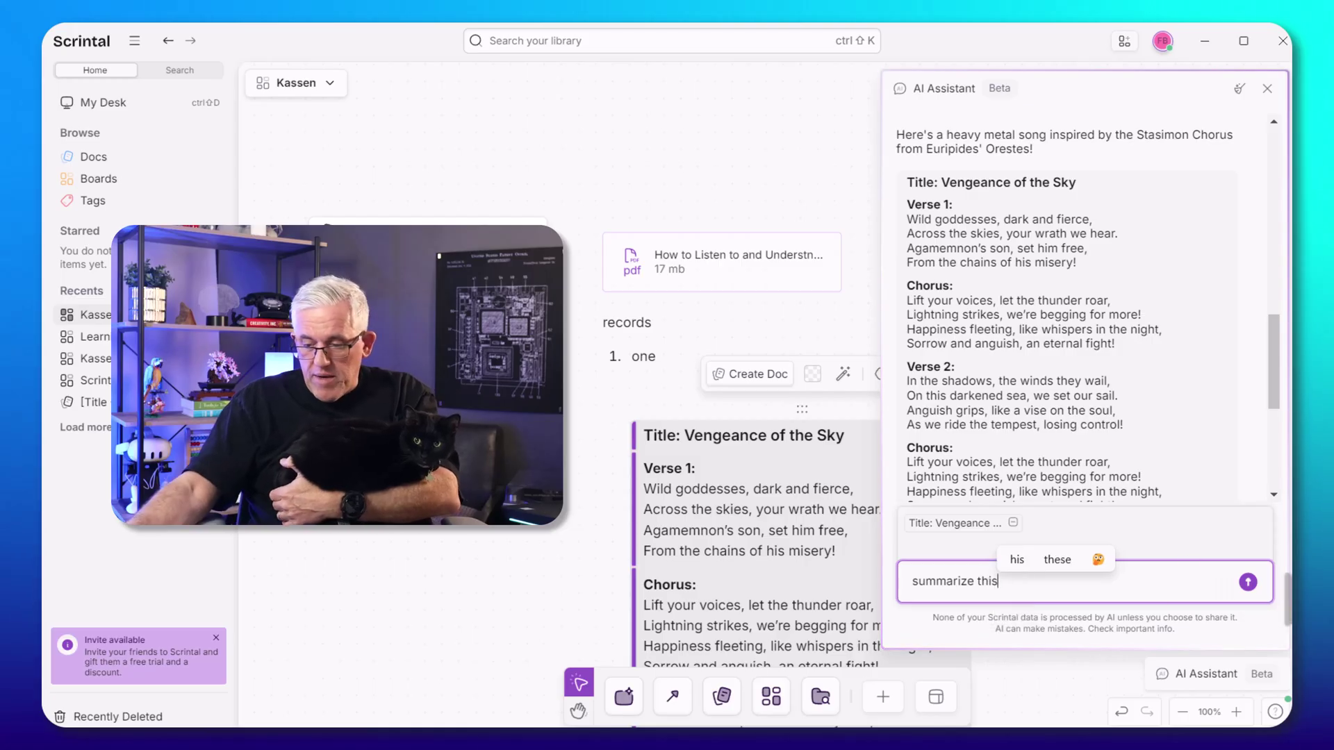
{"action": "left_click", "coordinate": [1248, 582]}
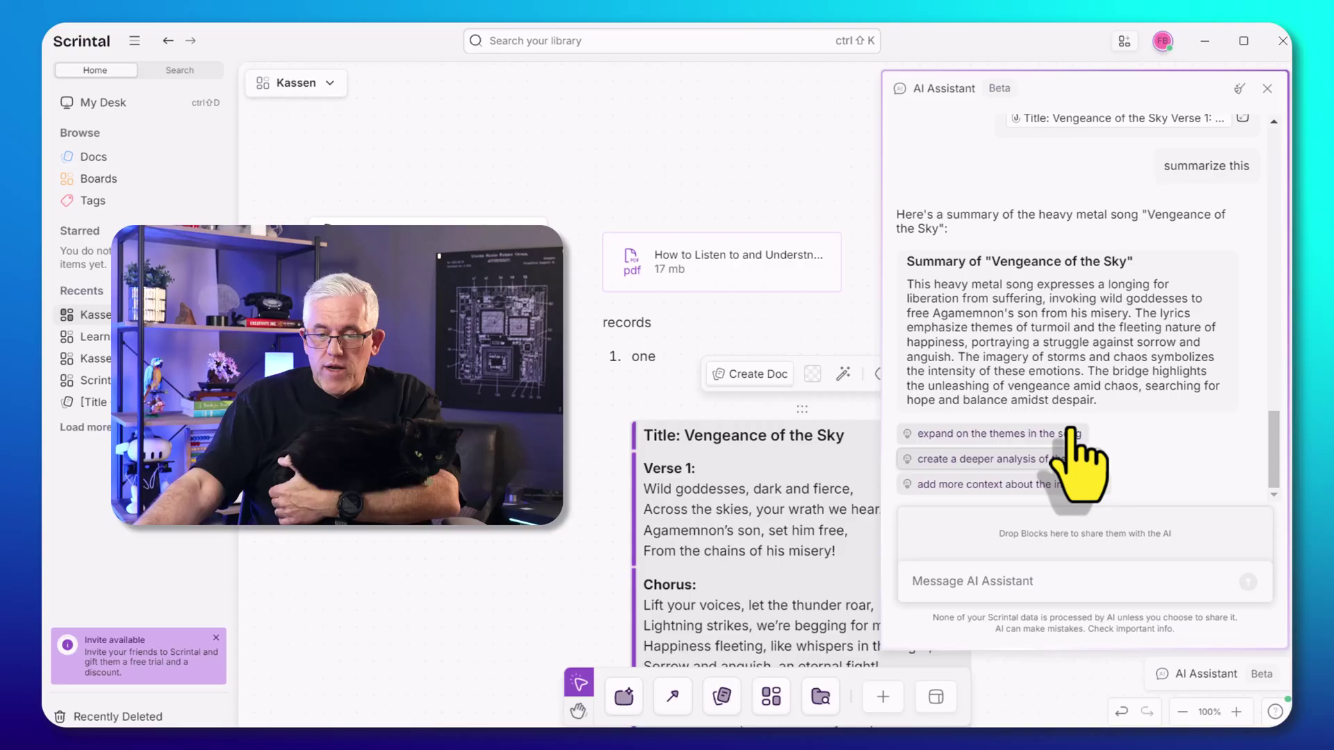
Drag the AI summary onto the board and stack it with the PDF block
{"action": "left_click_drag", "start_coordinate": [959, 343], "coordinate": [410, 529]}
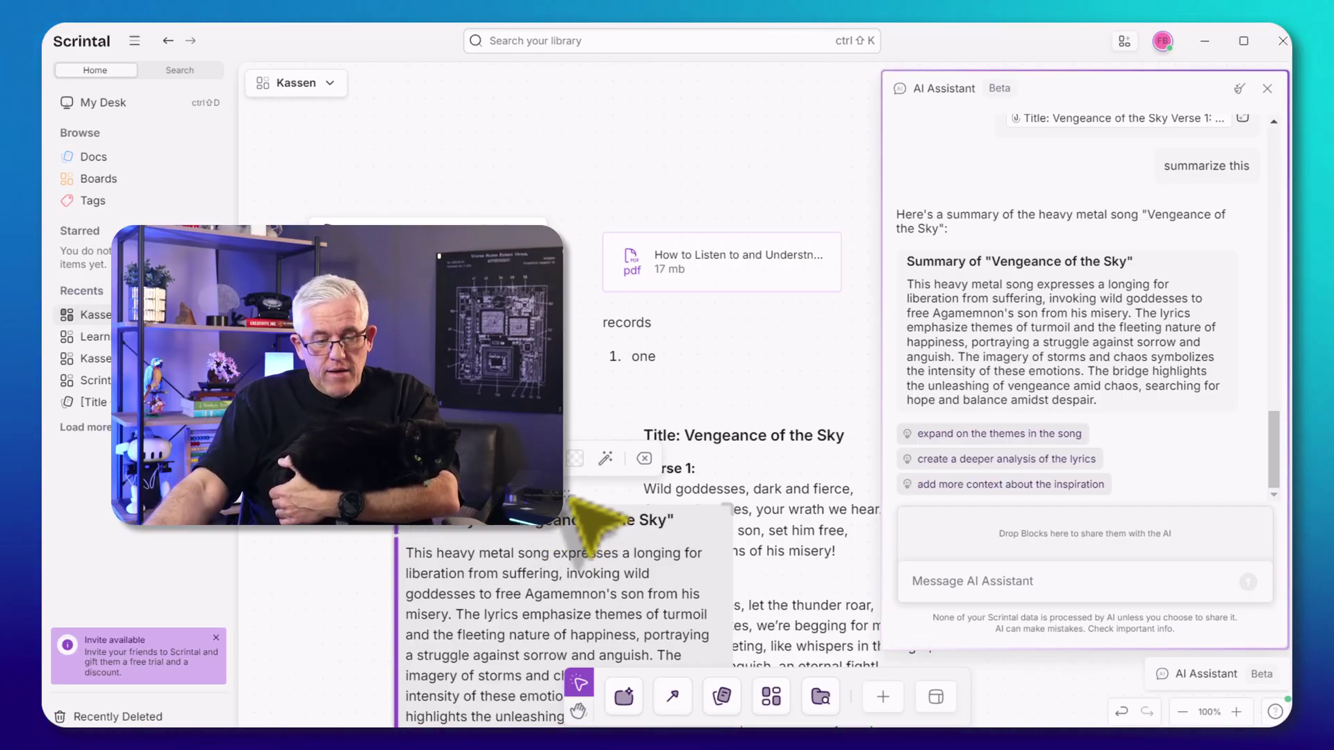
{"action": "left_click_drag", "start_coordinate": [595, 476], "coordinate": [789, 352]}
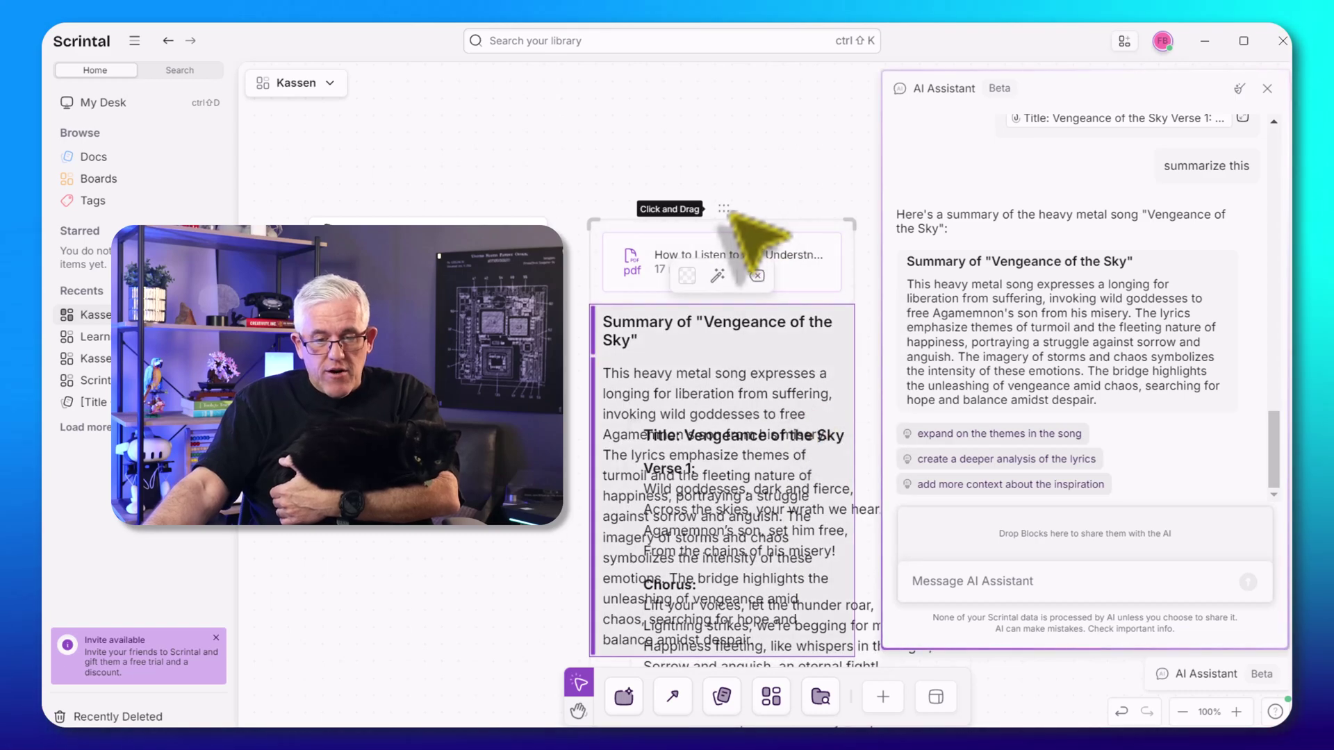
{"action": "left_click_drag", "start_coordinate": [736, 210], "coordinate": [744, 137]}
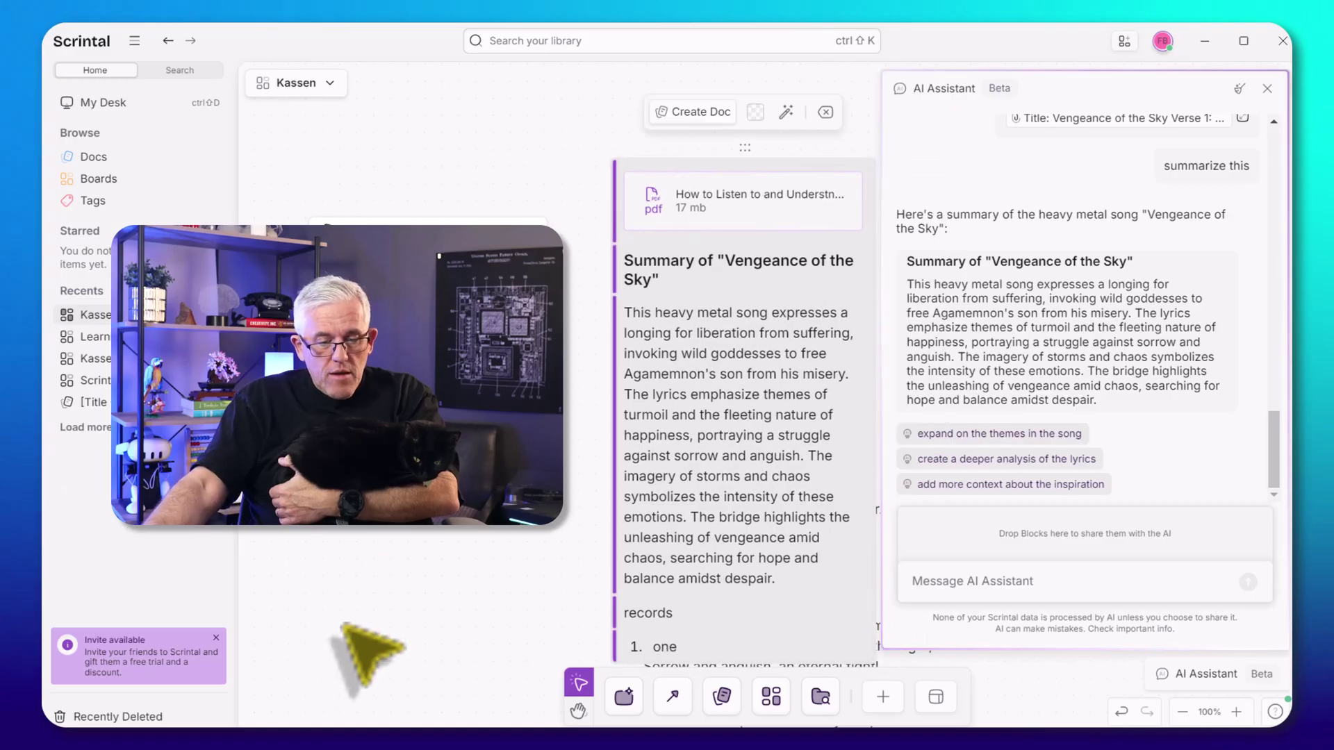
At 50% zoom, shift the PDF-summary stack left and the lyrics block up, then return to 100%
{"action": "left_click", "coordinate": [1182, 713]}
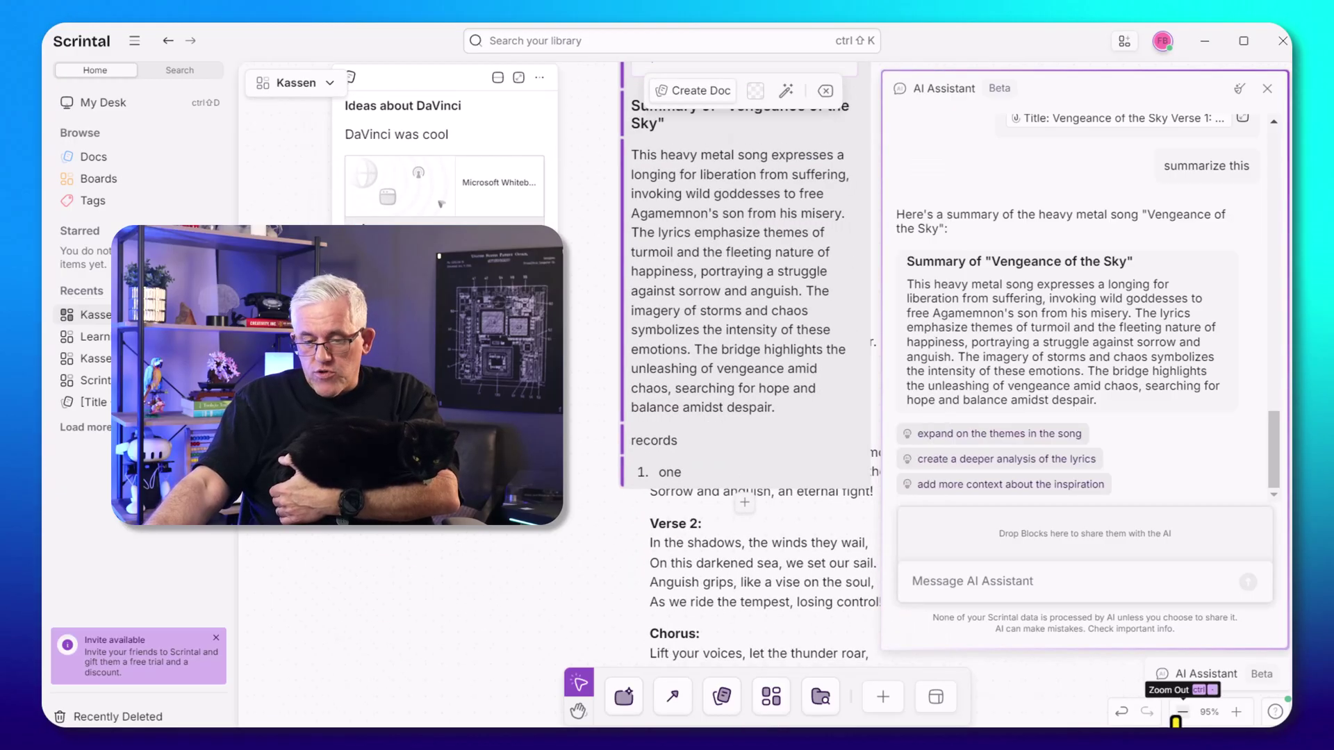
{"action": "left_click", "coordinate": [1182, 713]}
{"action": "left_click", "coordinate": [1183, 712]}
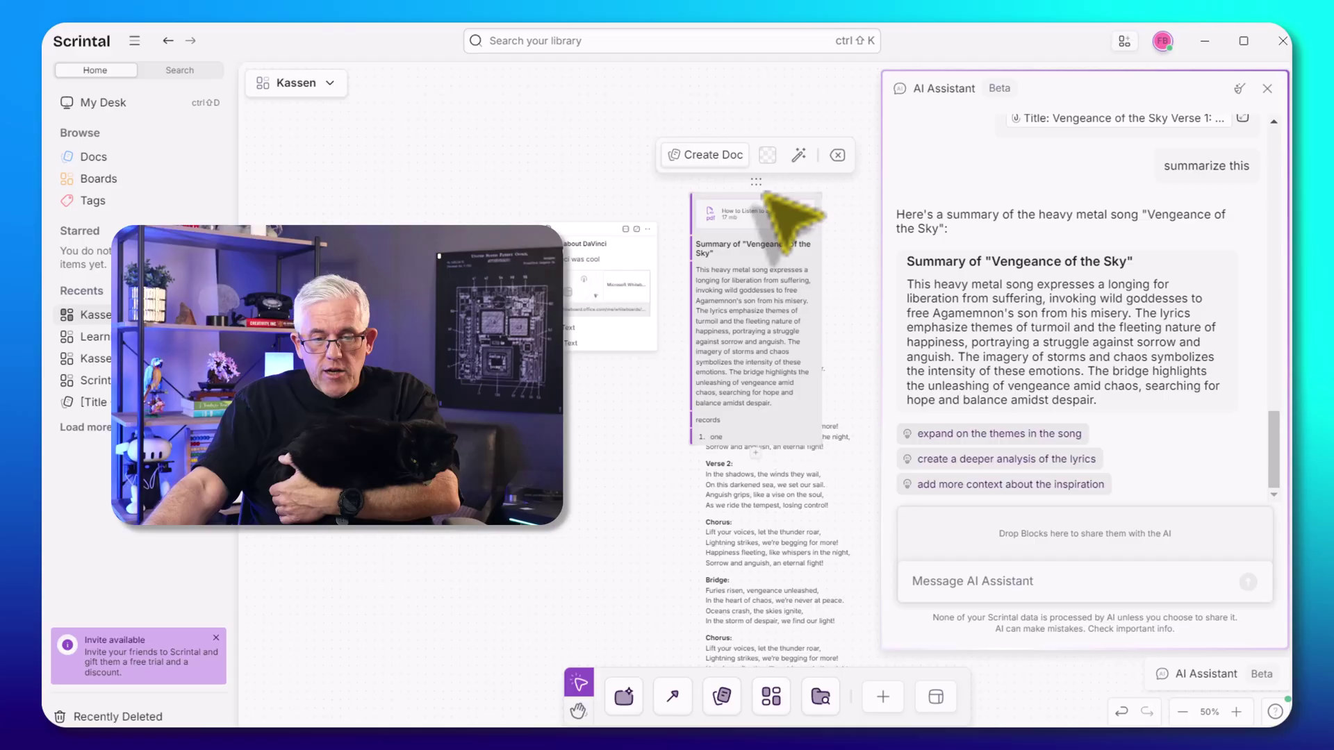
{"action": "left_click_drag", "start_coordinate": [780, 202], "coordinate": [536, 297]}
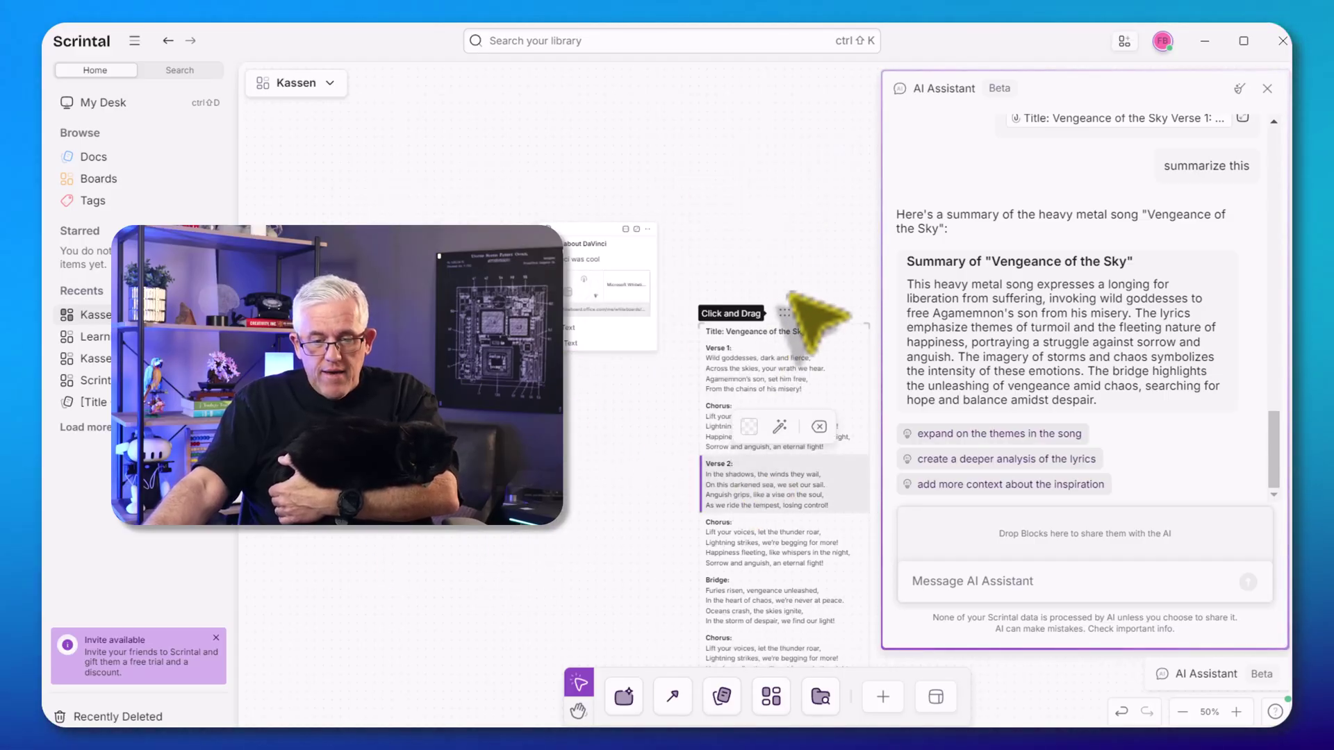
{"action": "left_click_drag", "start_coordinate": [785, 313], "coordinate": [766, 153]}
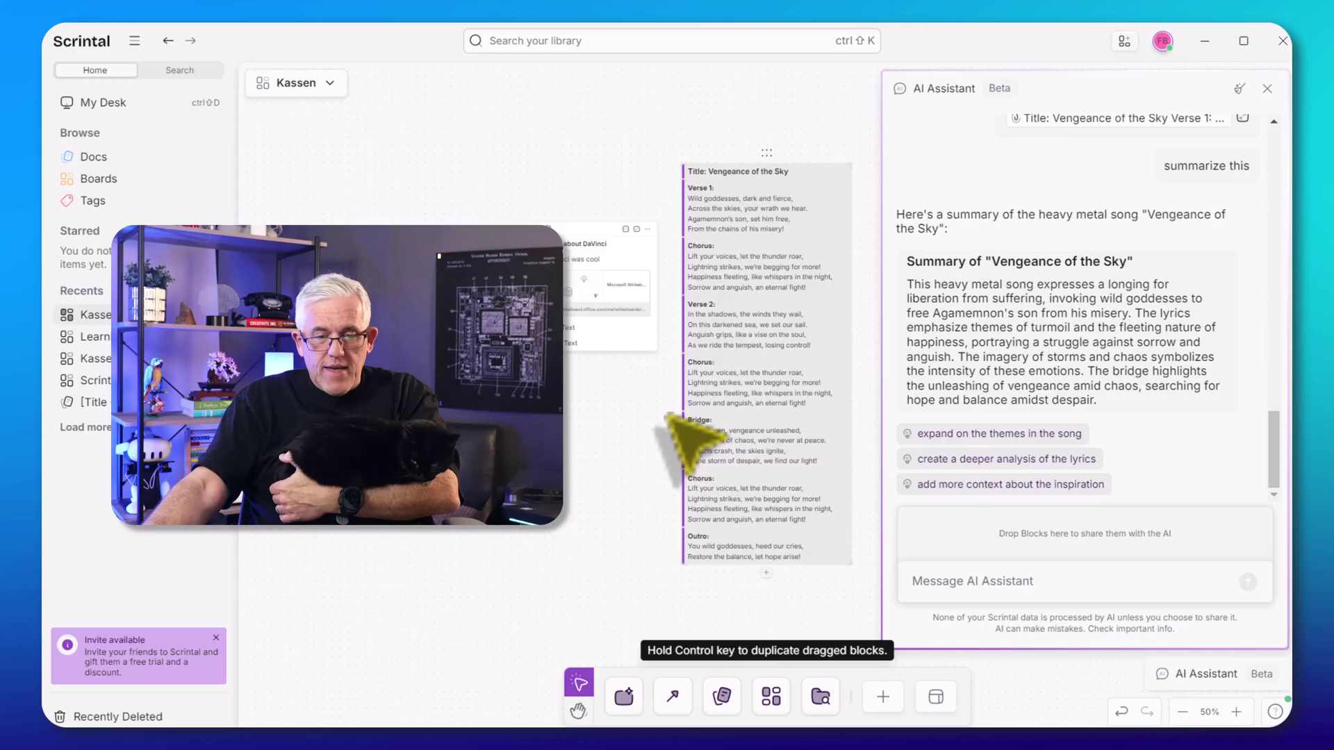
{"action": "left_click", "coordinate": [1236, 712]}
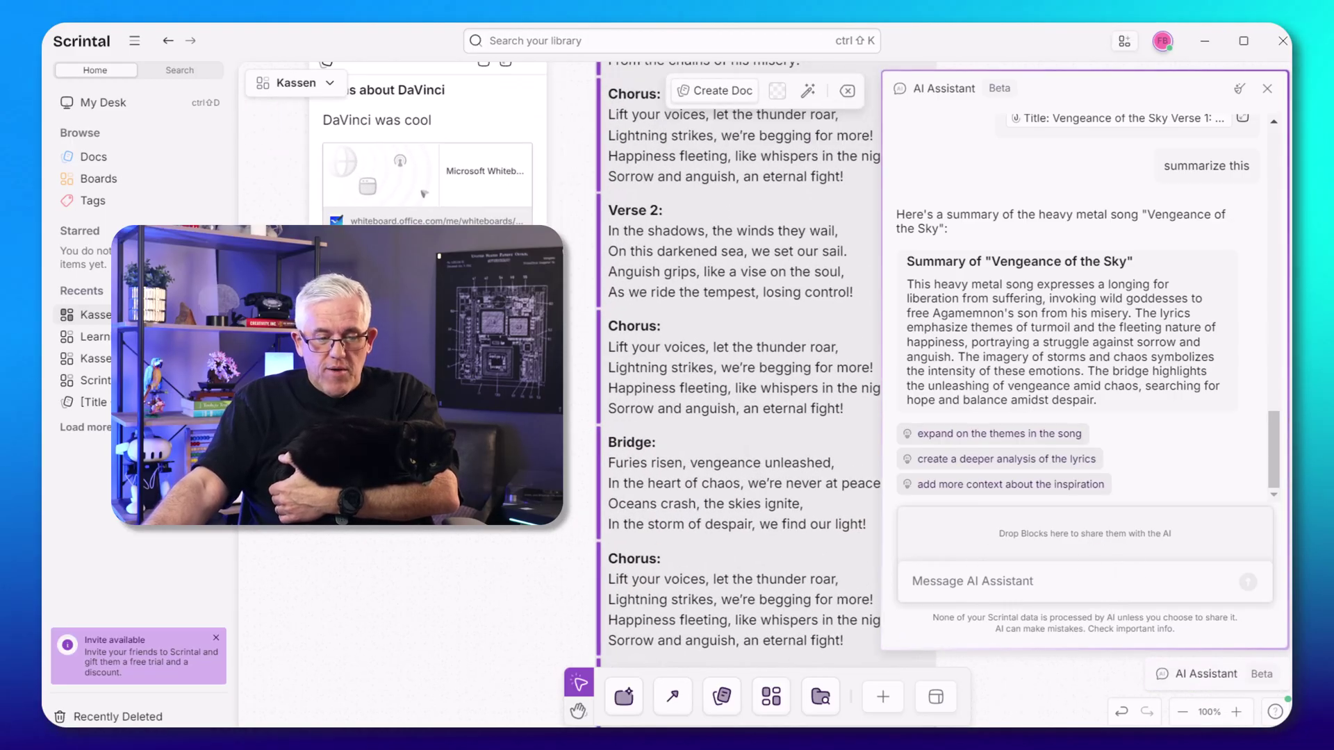
{"action": "key", "text": "h"}
{"action": "left_click_drag", "start_coordinate": [528, 498], "coordinate": [302, 707]}
{"action": "key", "text": "v"}
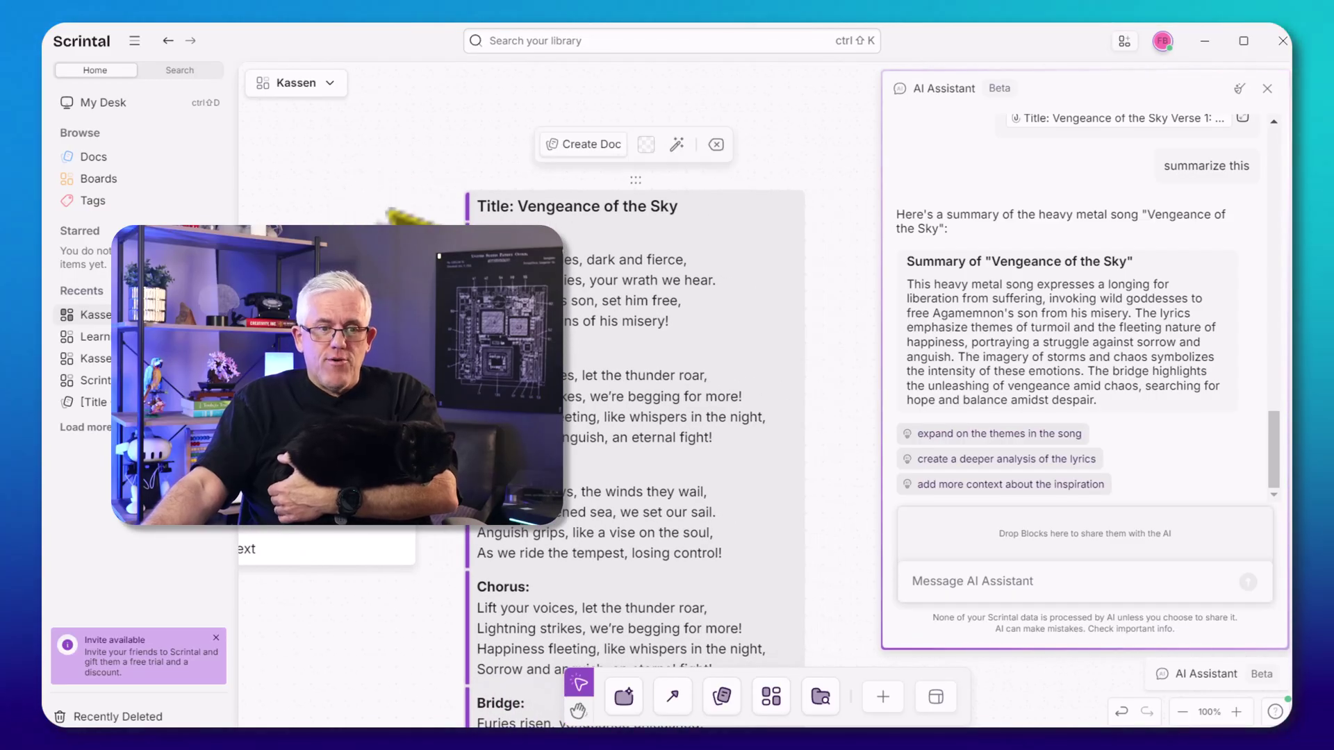